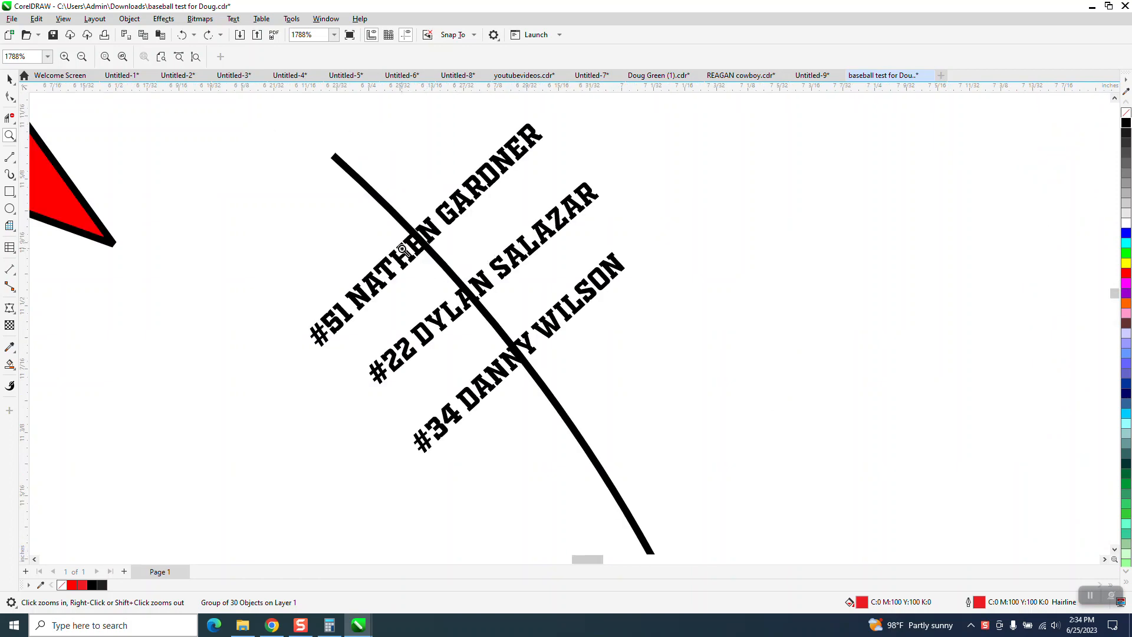
# - Group all the player-name text lines in the column between the arc and the red stitching
pyautogui.scroll(-5, 401, 249)
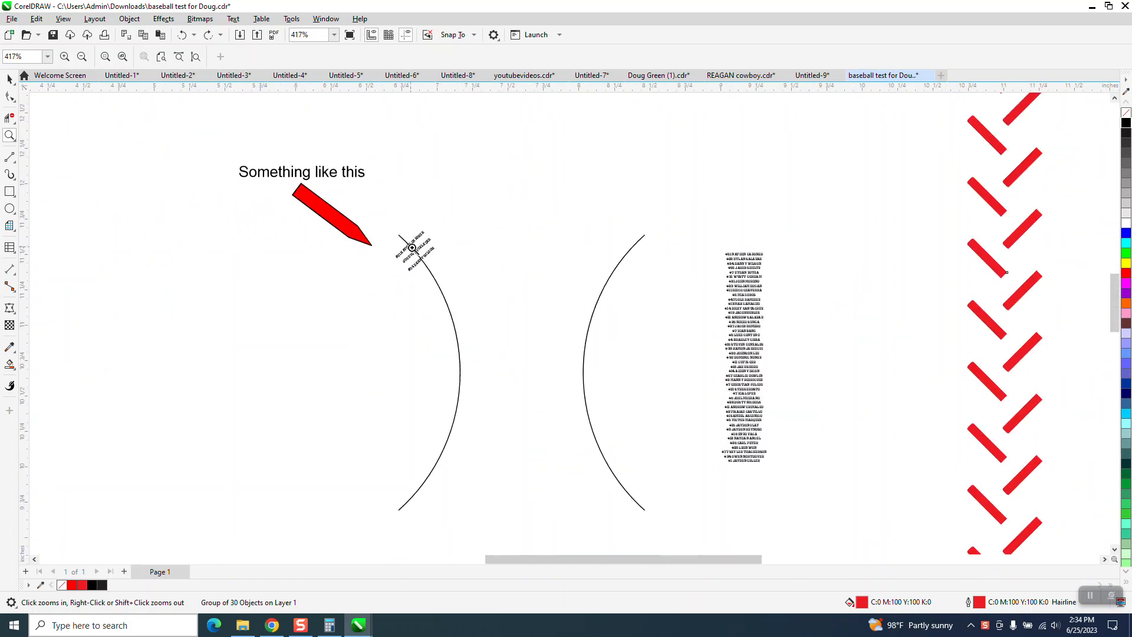
pyautogui.scroll(-3, 411, 247)
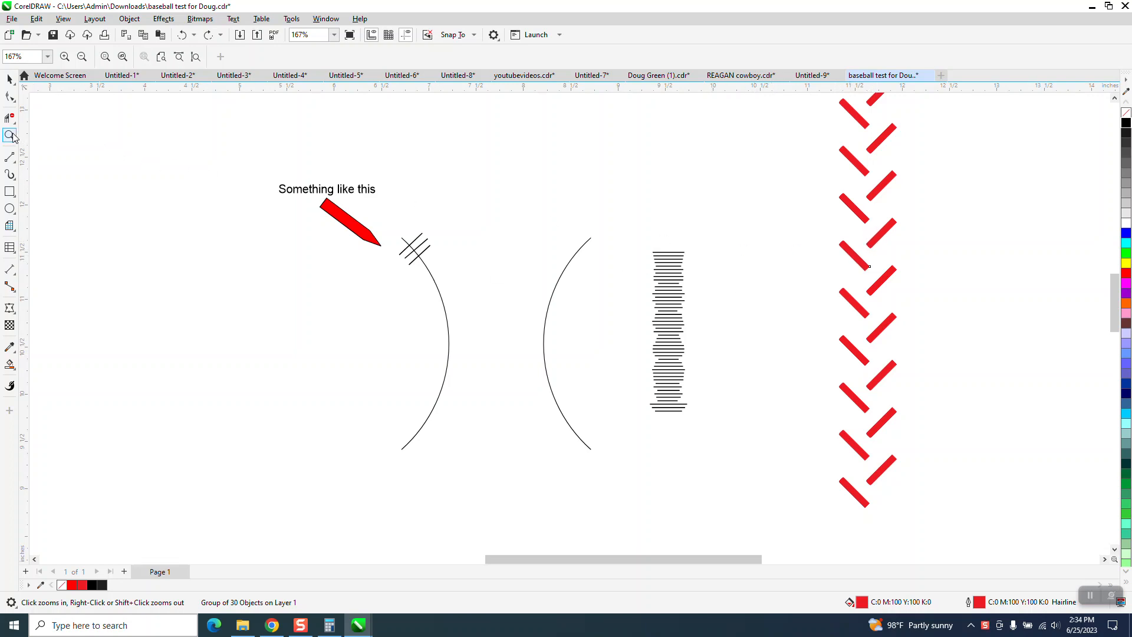
pyautogui.moveTo(520, 214); pyautogui.dragTo(861, 470)
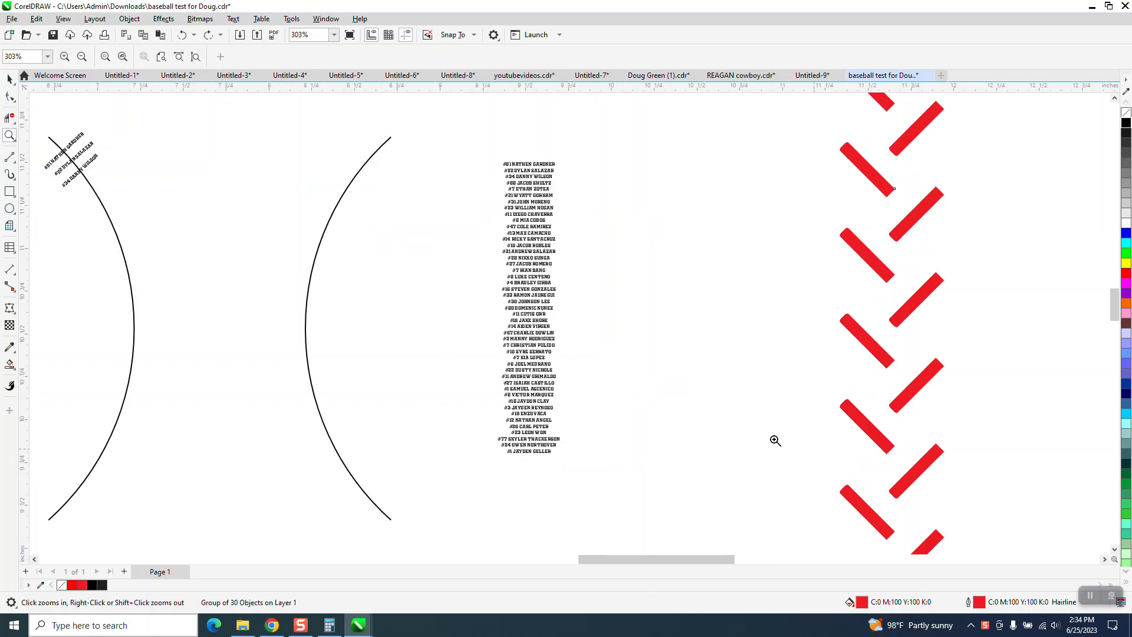
pyautogui.press('space')
pyautogui.moveTo(479, 142); pyautogui.dragTo(666, 488)
pyautogui.click(129, 19)
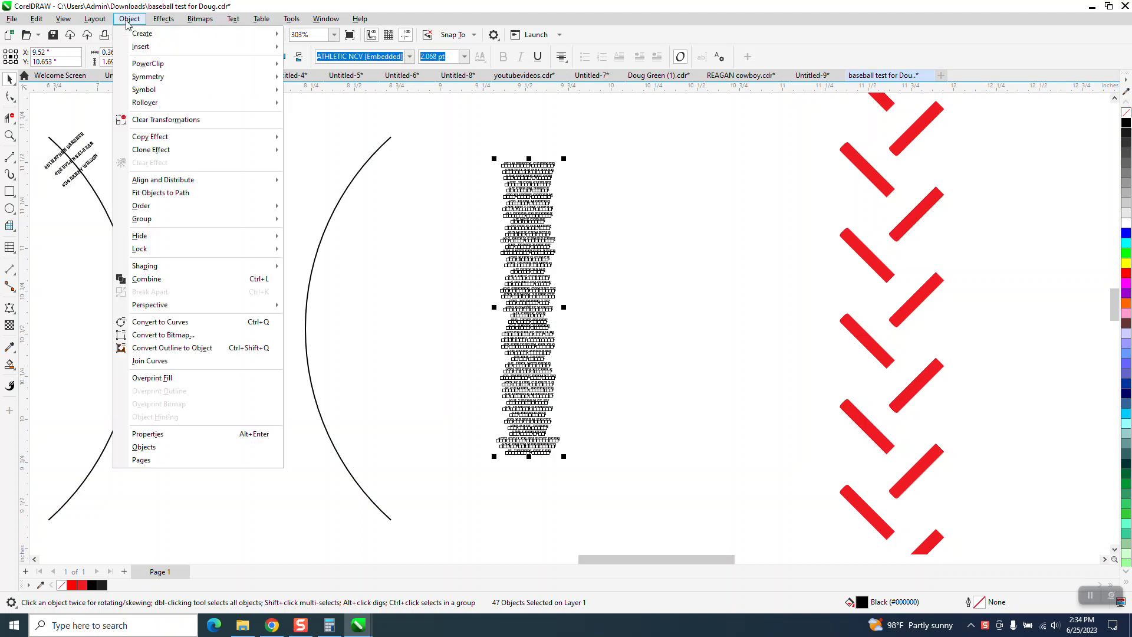
pyautogui.moveTo(152, 227)
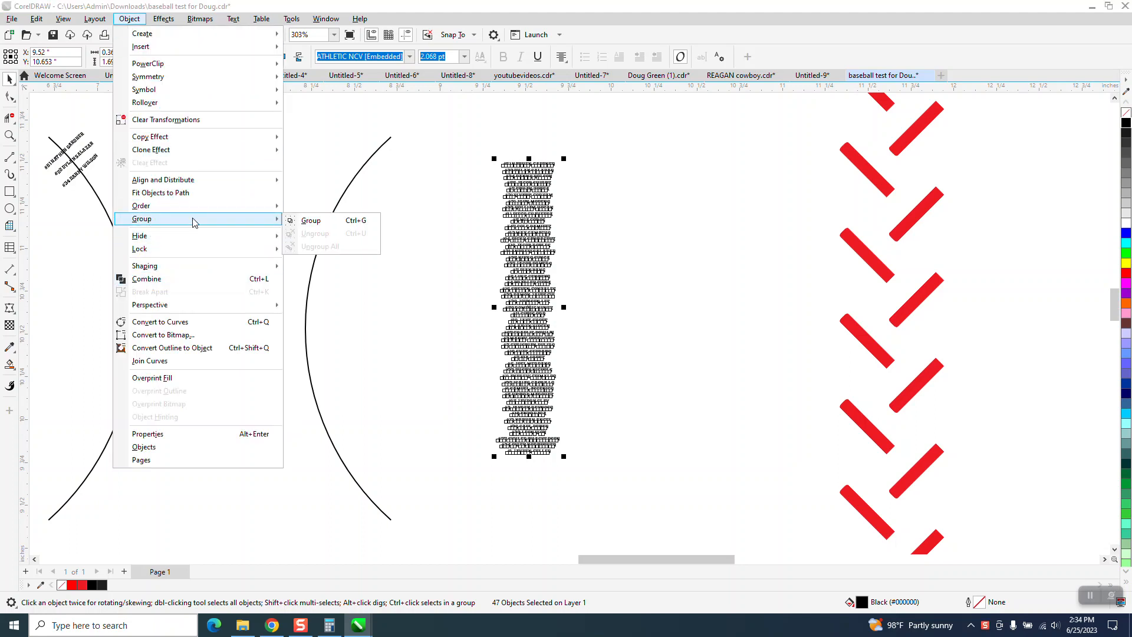
pyautogui.click(311, 220)
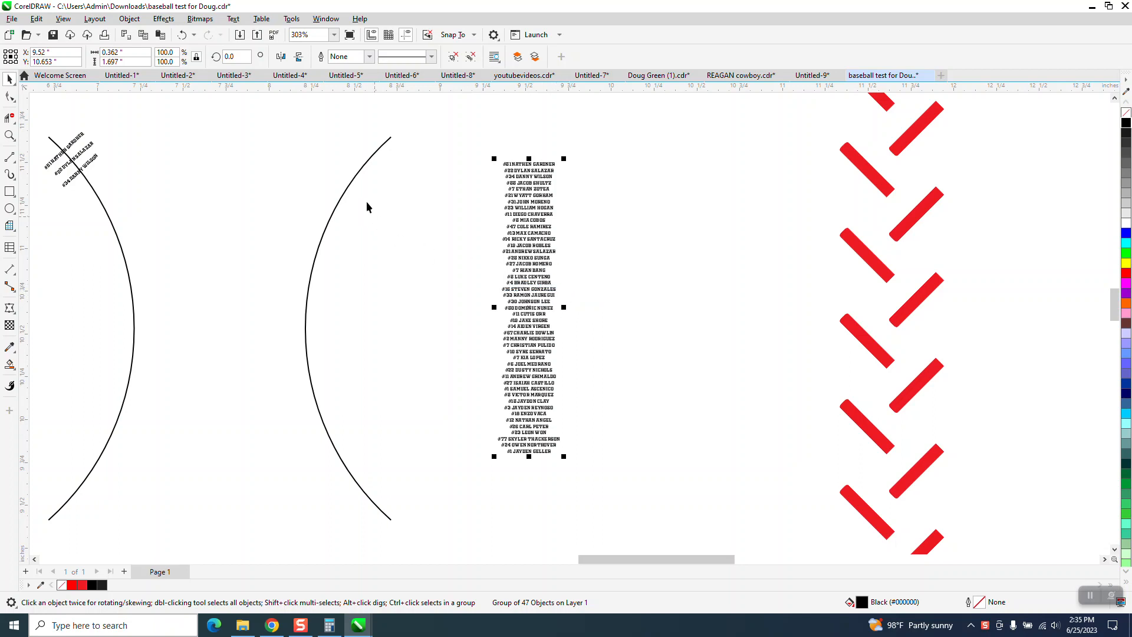
# - Check the curve length of the arc beside the name column in its object properties
pyautogui.click(348, 189)
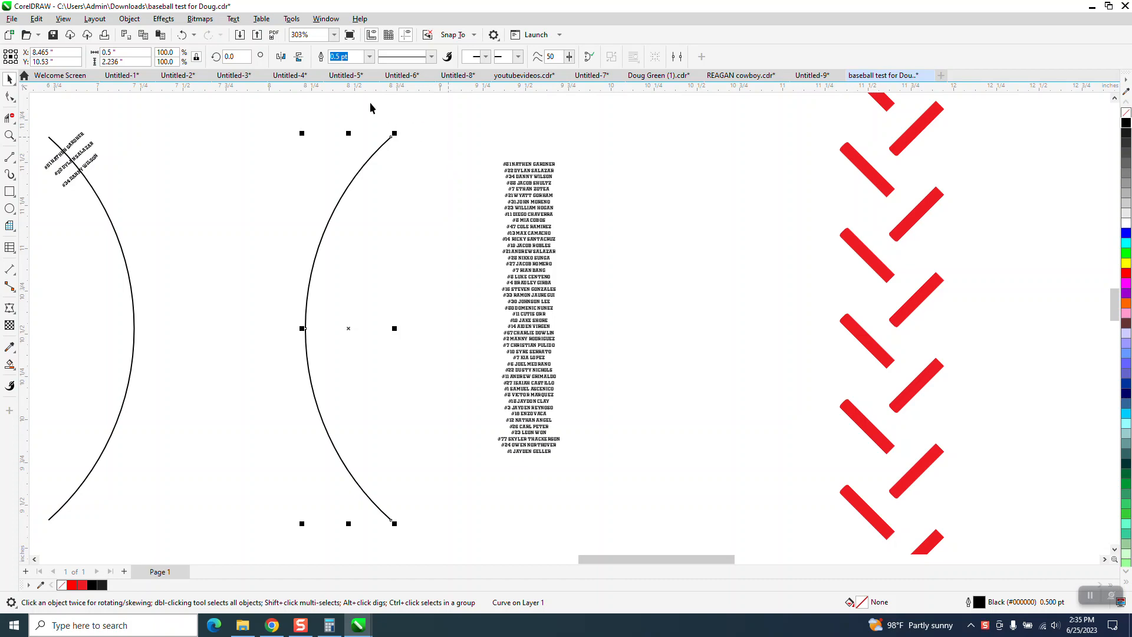
pyautogui.click(325, 18)
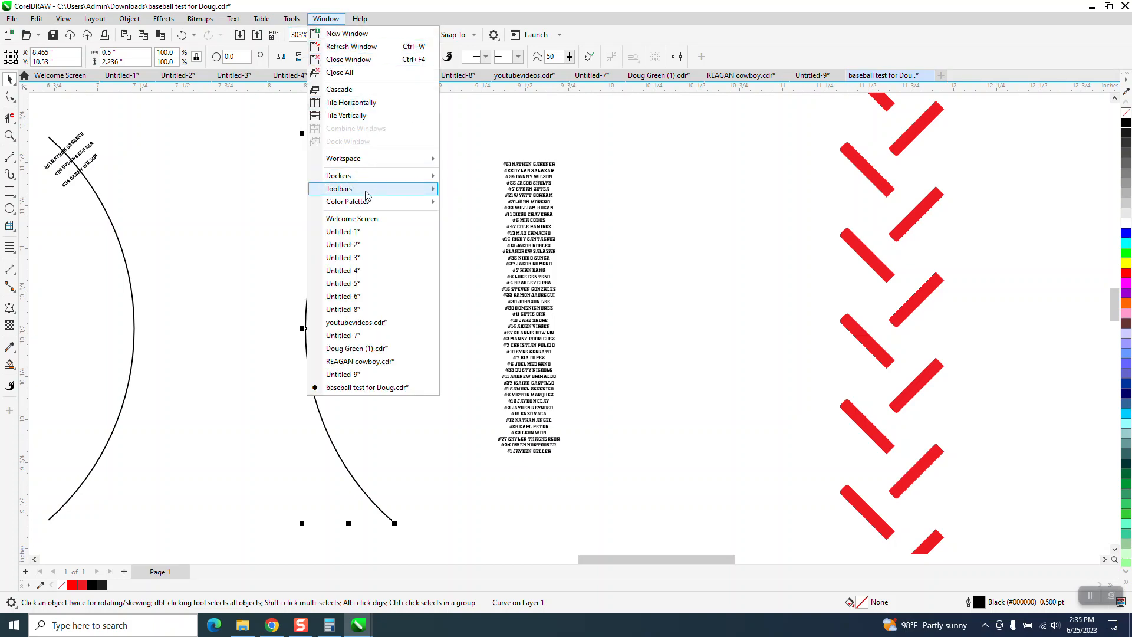
pyautogui.moveTo(357, 177)
pyautogui.click(501, 119)
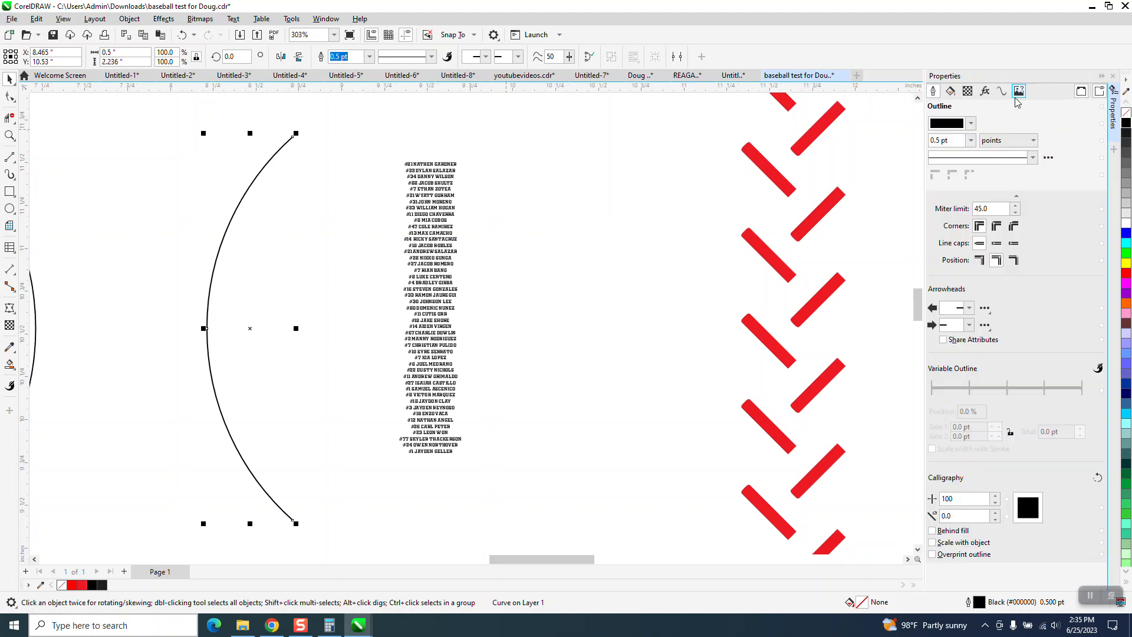
pyautogui.click(1002, 94)
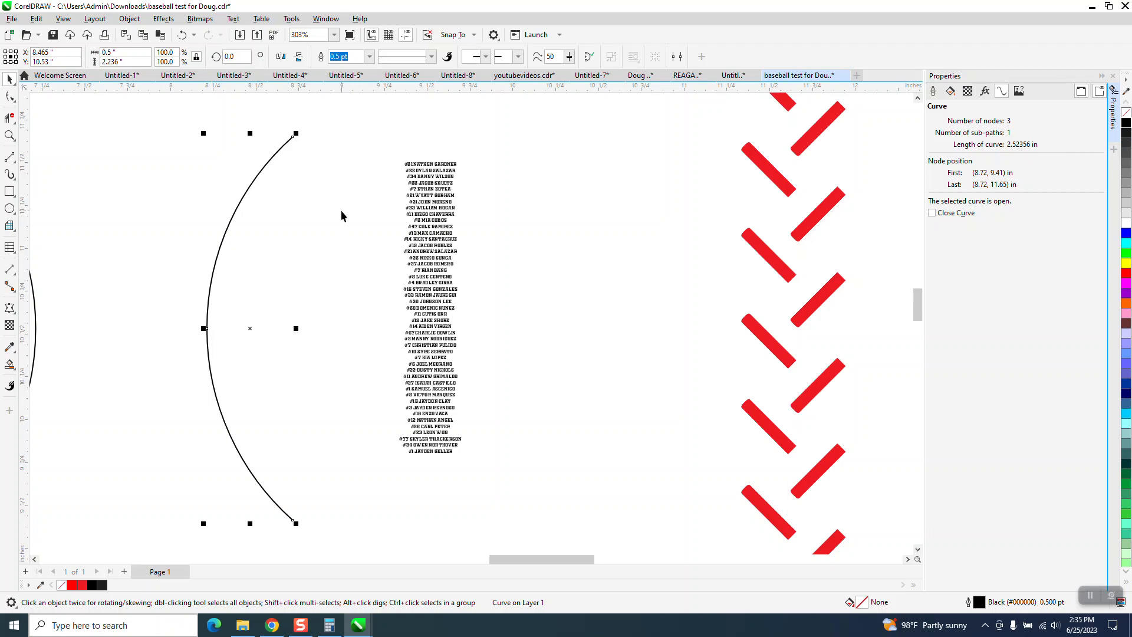
# - Set the height of the grouped name column to 2.5 inches
pyautogui.click(415, 187)
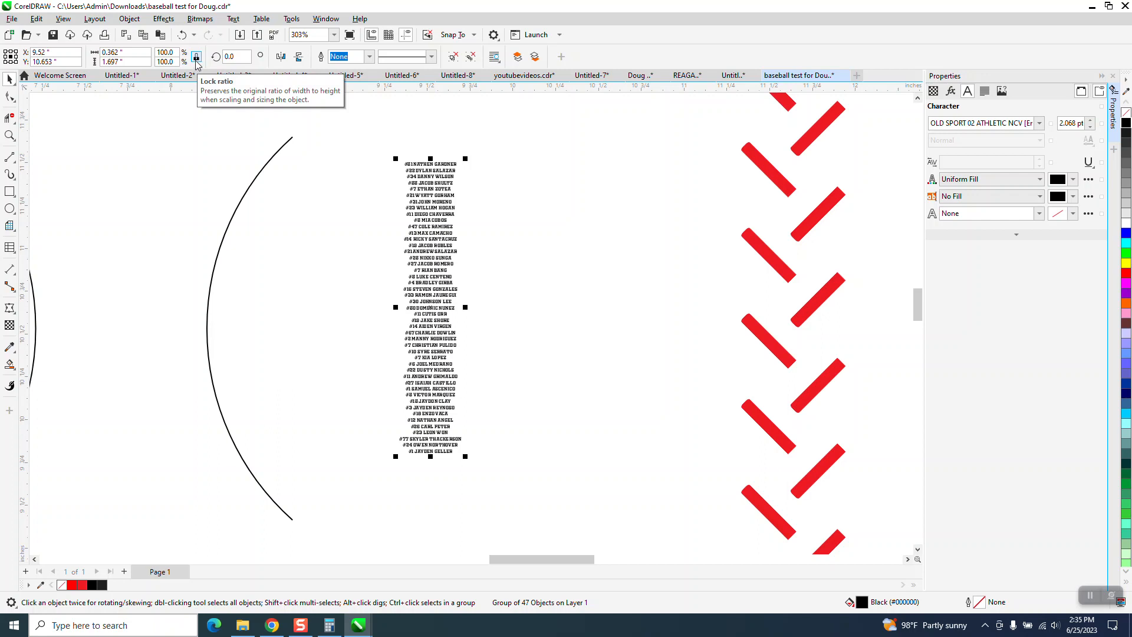
pyautogui.click(117, 61)
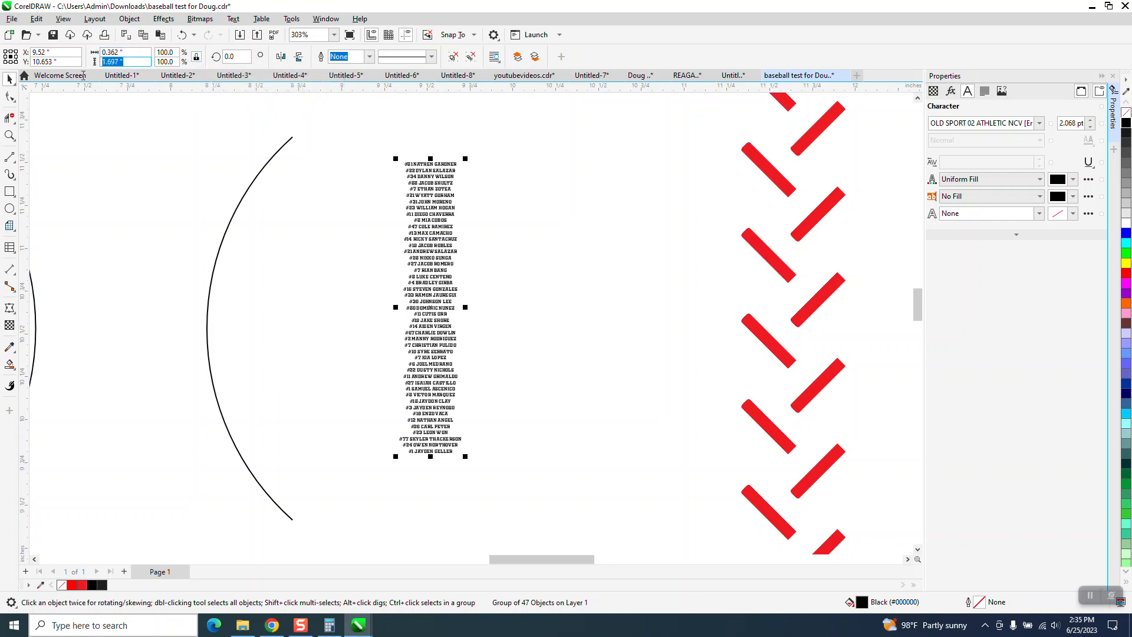
pyautogui.write('2.5')
pyautogui.press('Return')
# - Convert the grouped name column to curves
pyautogui.scroll(-2, 394, 262)
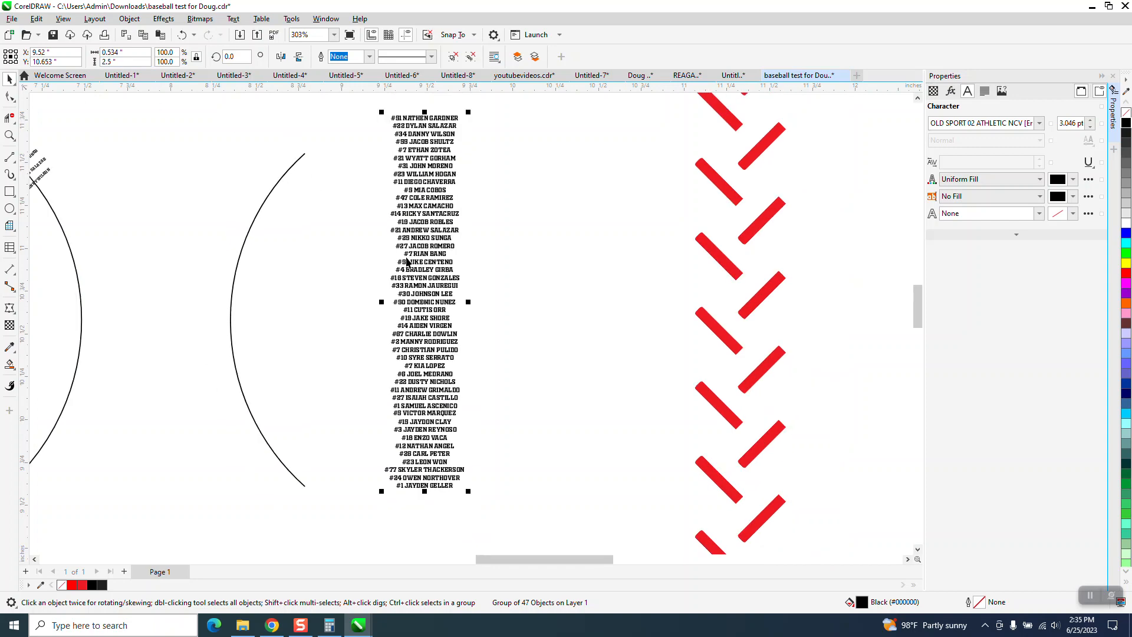
pyautogui.click(461, 231)
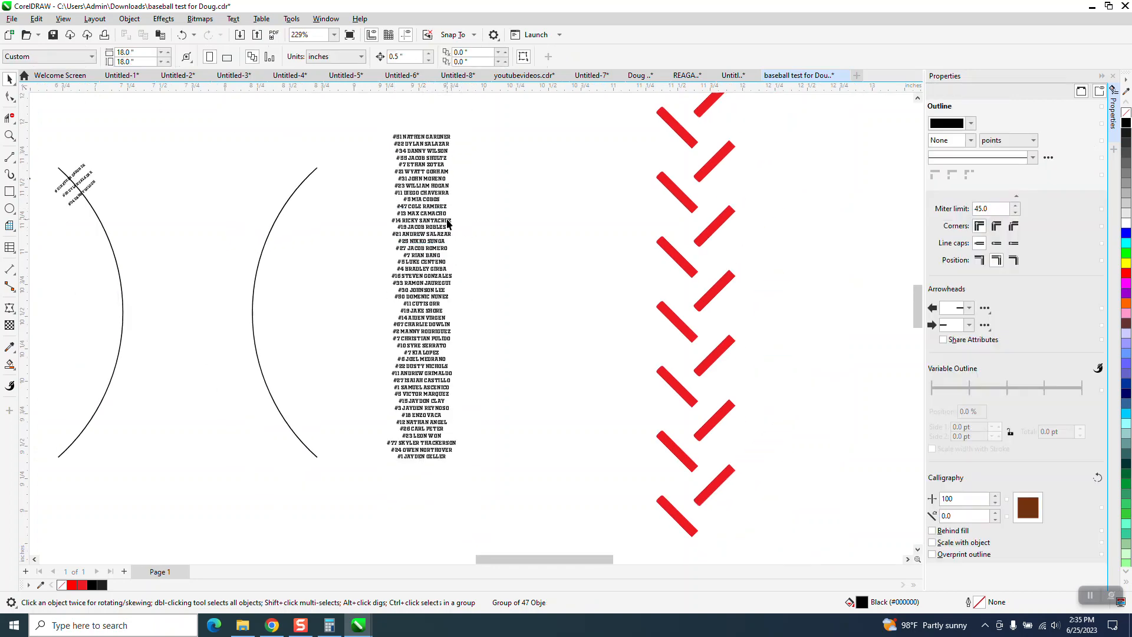
pyautogui.click(448, 218)
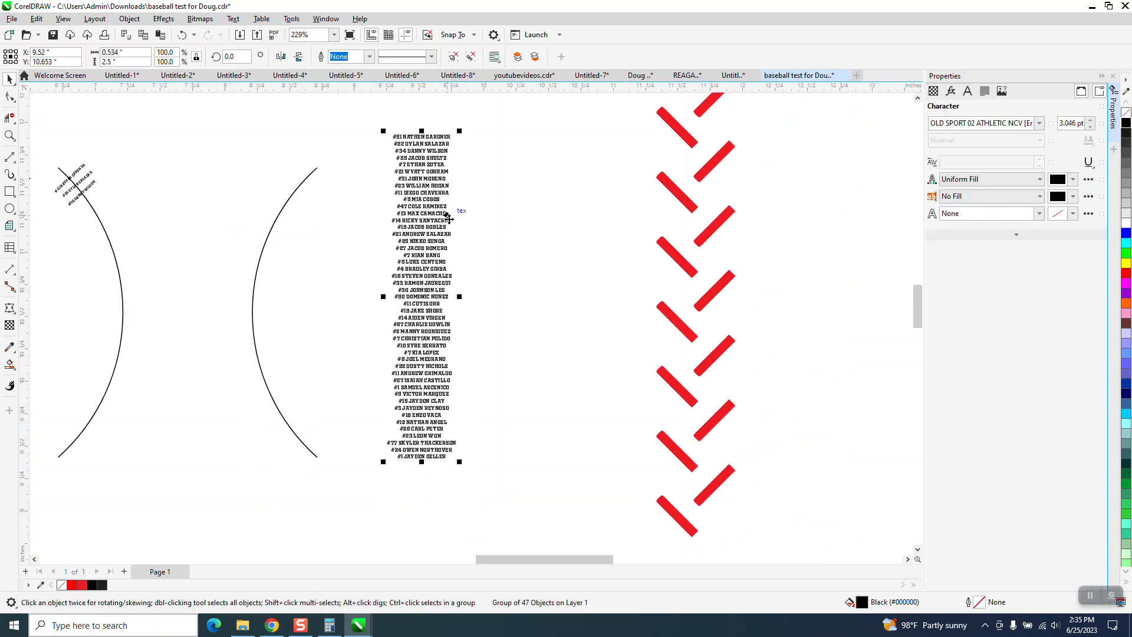
pyautogui.click(130, 19)
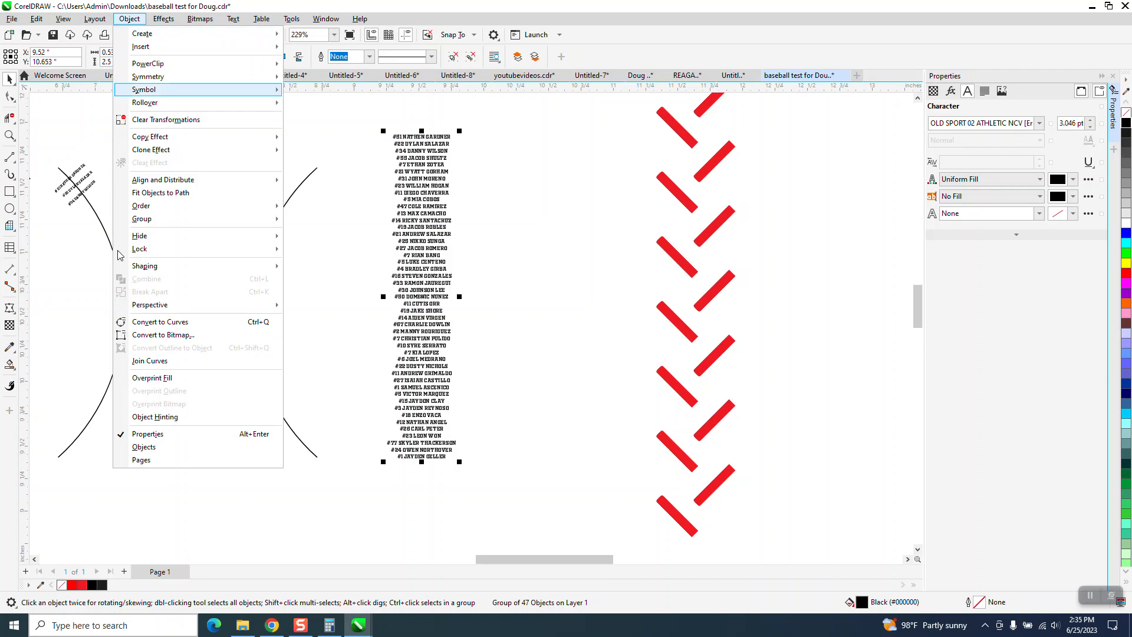
pyautogui.click(156, 322)
# - Move the arc and the name column together horizontally by about 5.55 inches, past the red stitching
pyautogui.scroll(-3, 220, 301)
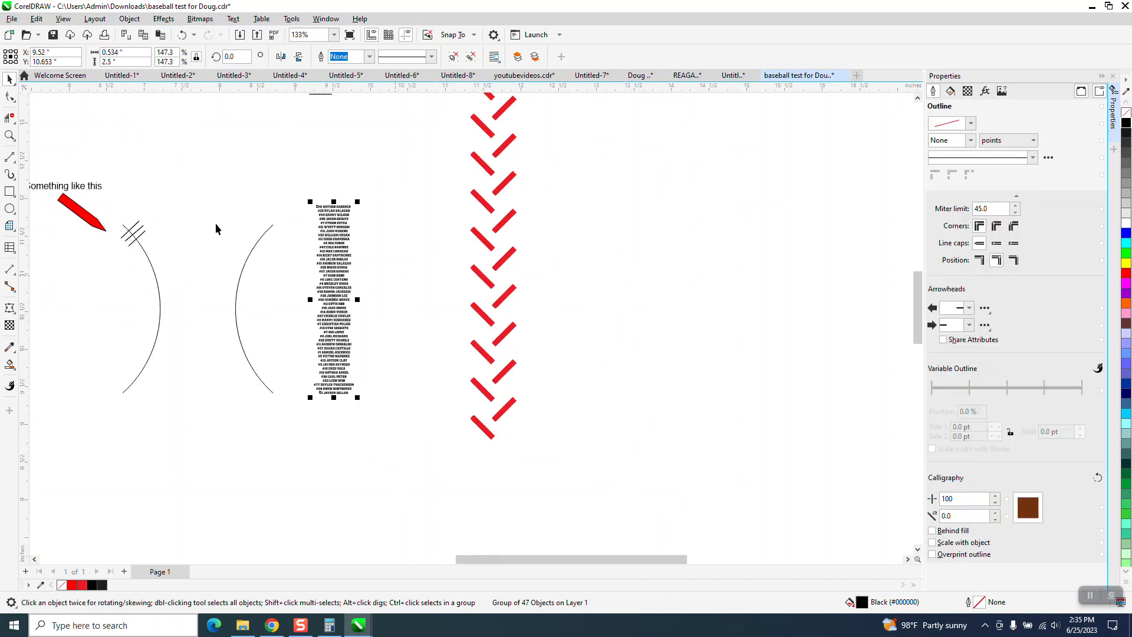
pyautogui.moveTo(199, 194); pyautogui.dragTo(405, 423)
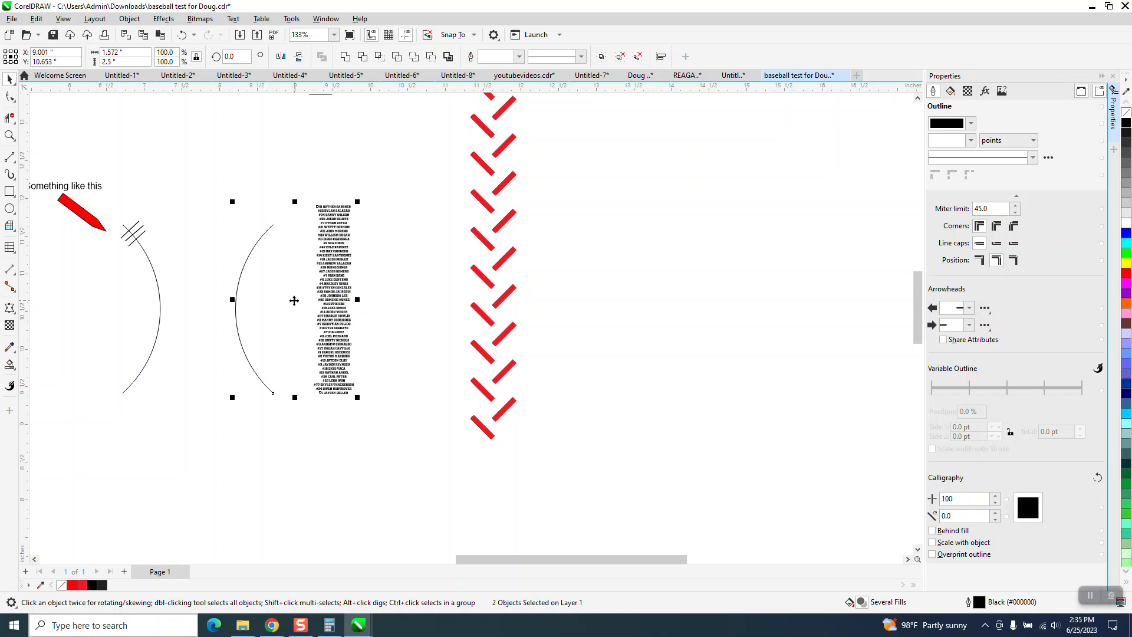
pyautogui.moveTo(294, 301); pyautogui.dragTo(712, 301)
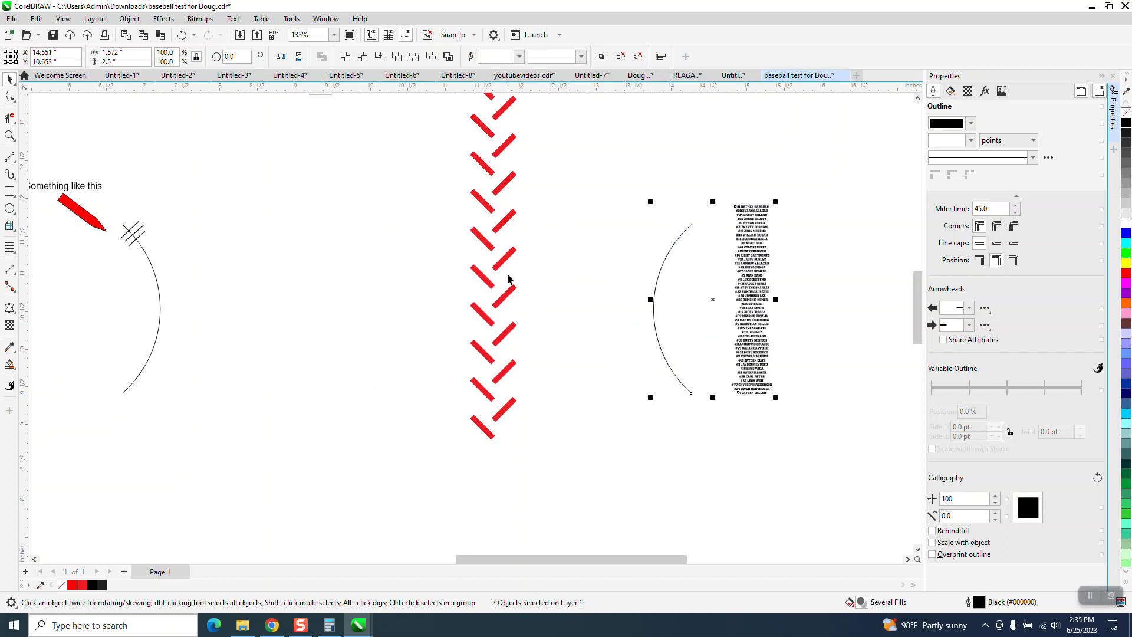
pyautogui.click(526, 251)
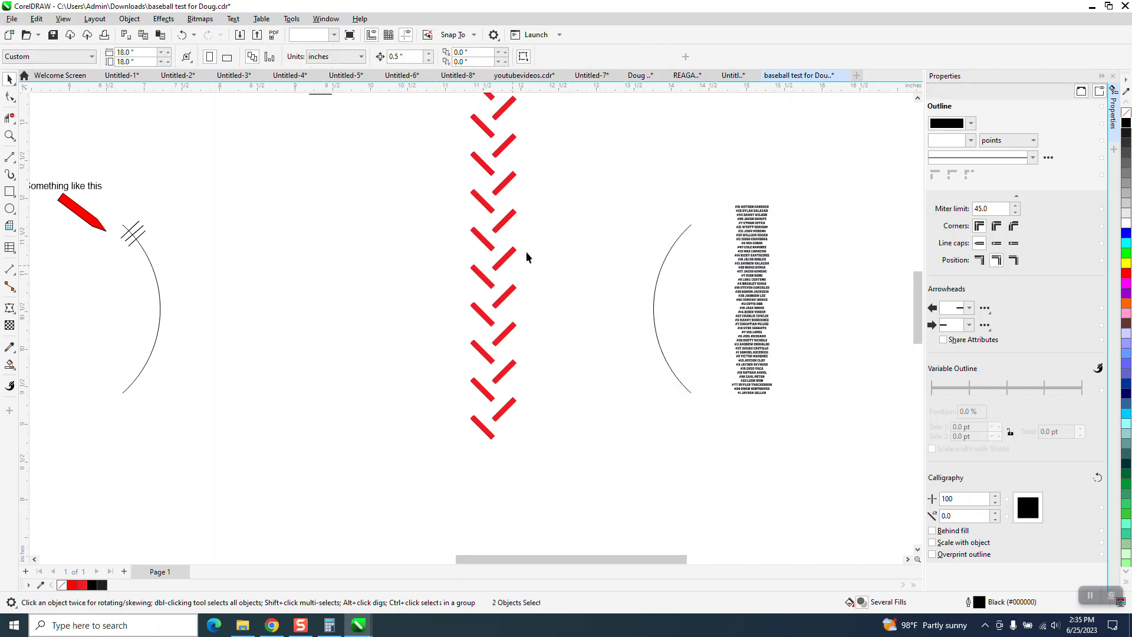
# - Apply an outside contour to the moved arc with 1 step and a 0.25 inch offset
pyautogui.click(10, 135)
pyautogui.moveTo(619, 171); pyautogui.dragTo(914, 430)
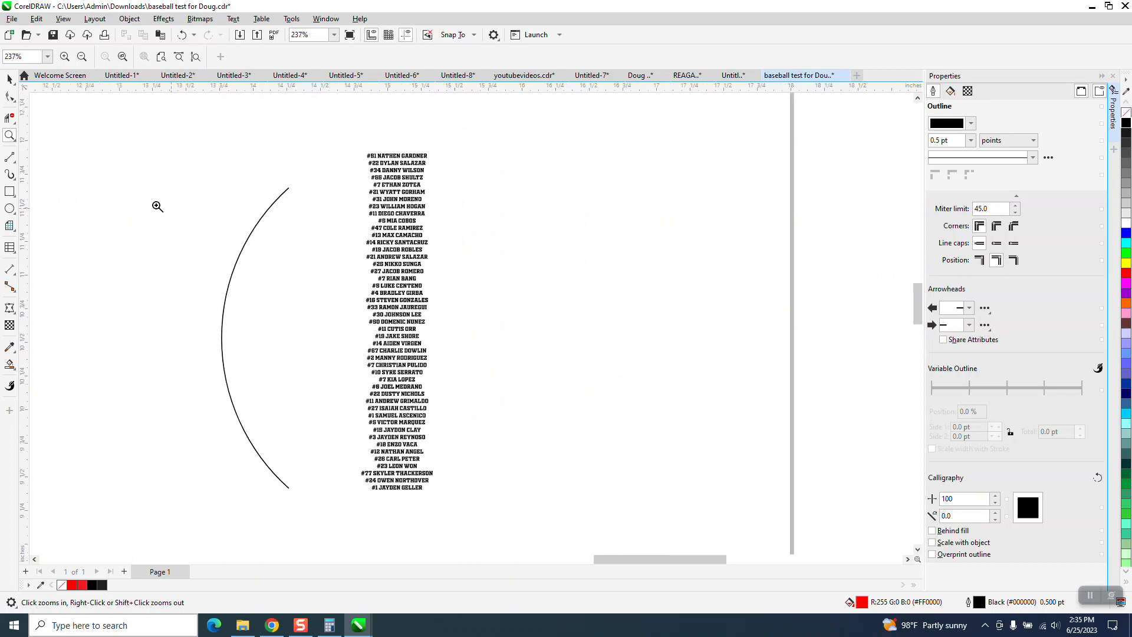
pyautogui.click(9, 79)
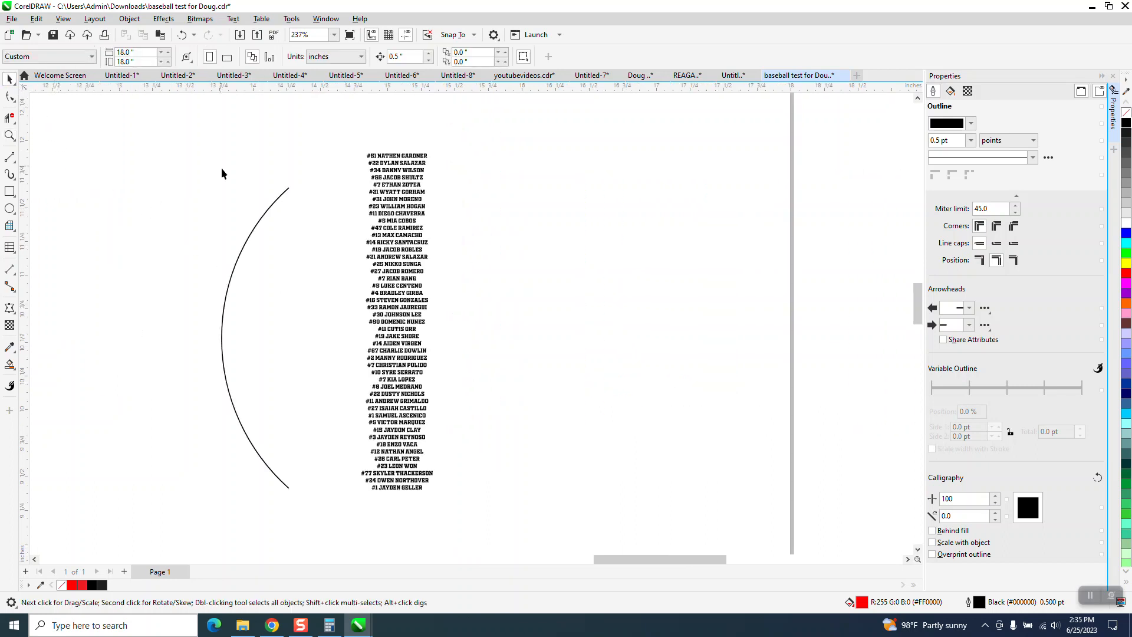
pyautogui.click(278, 199)
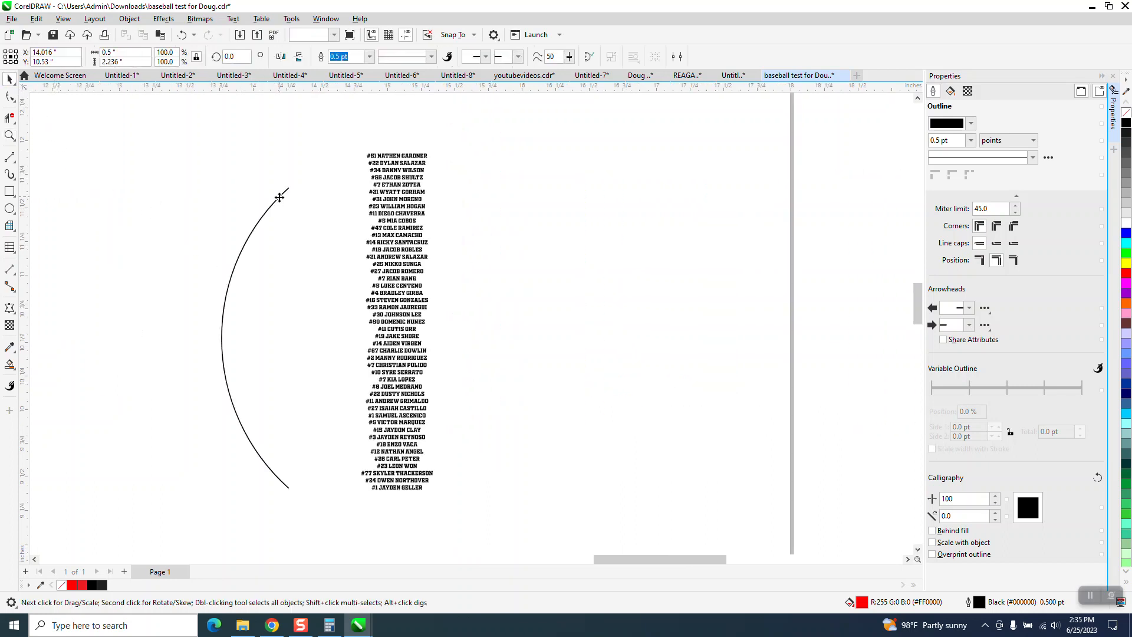
pyautogui.click(158, 20)
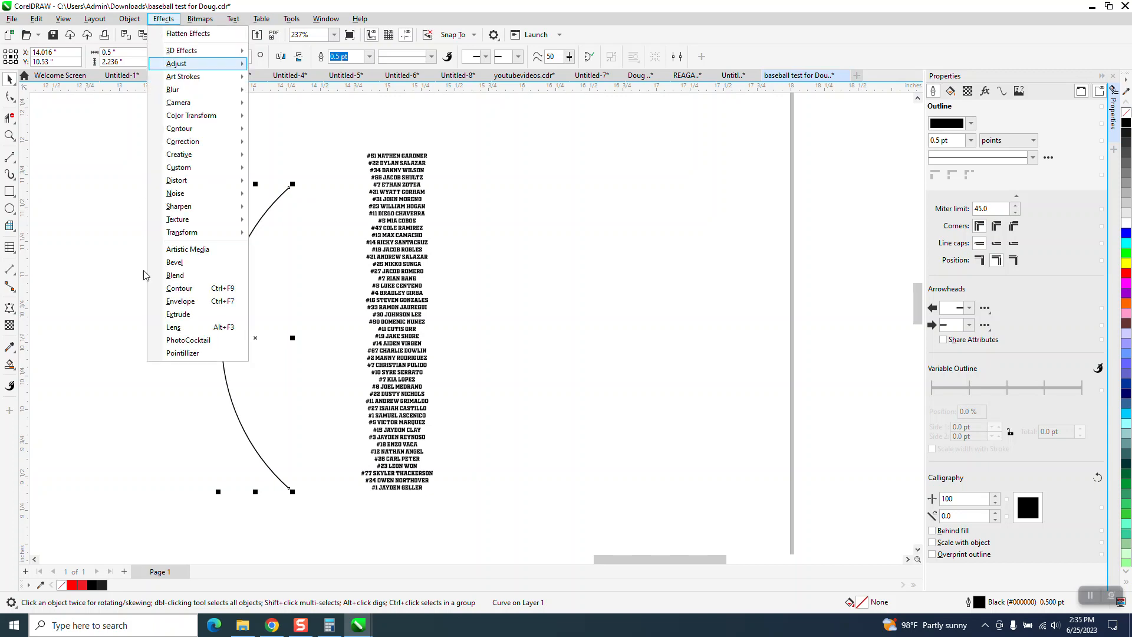
pyautogui.click(177, 291)
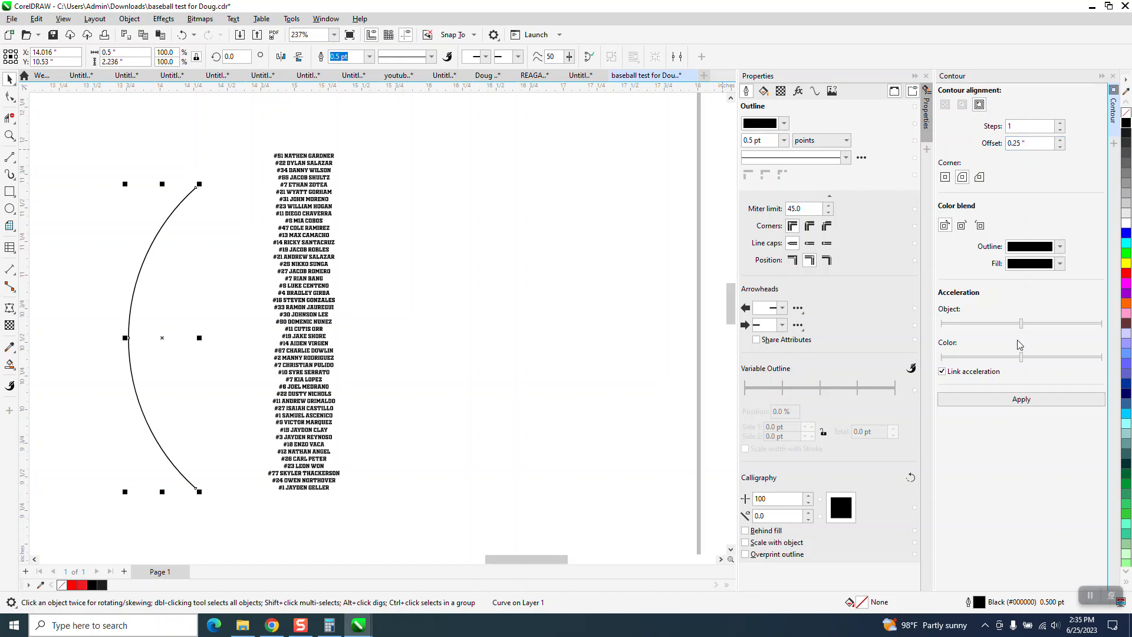
pyautogui.click(1019, 401)
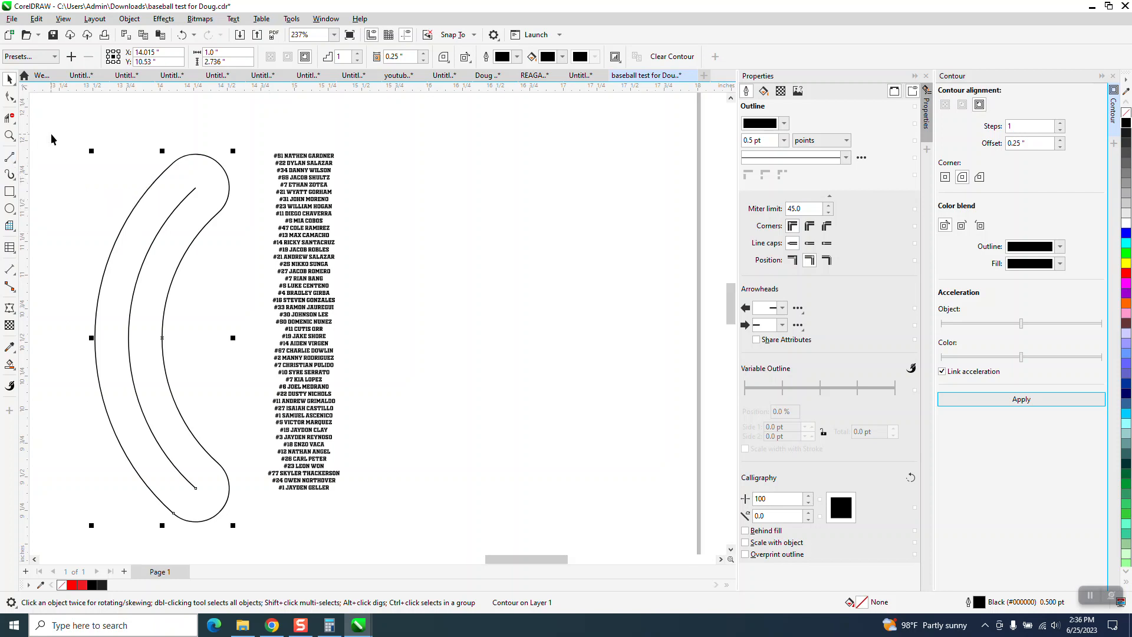
pyautogui.moveTo(63, 133); pyautogui.dragTo(91, 302)
pyautogui.moveTo(264, 515); pyautogui.dragTo(264, 515)
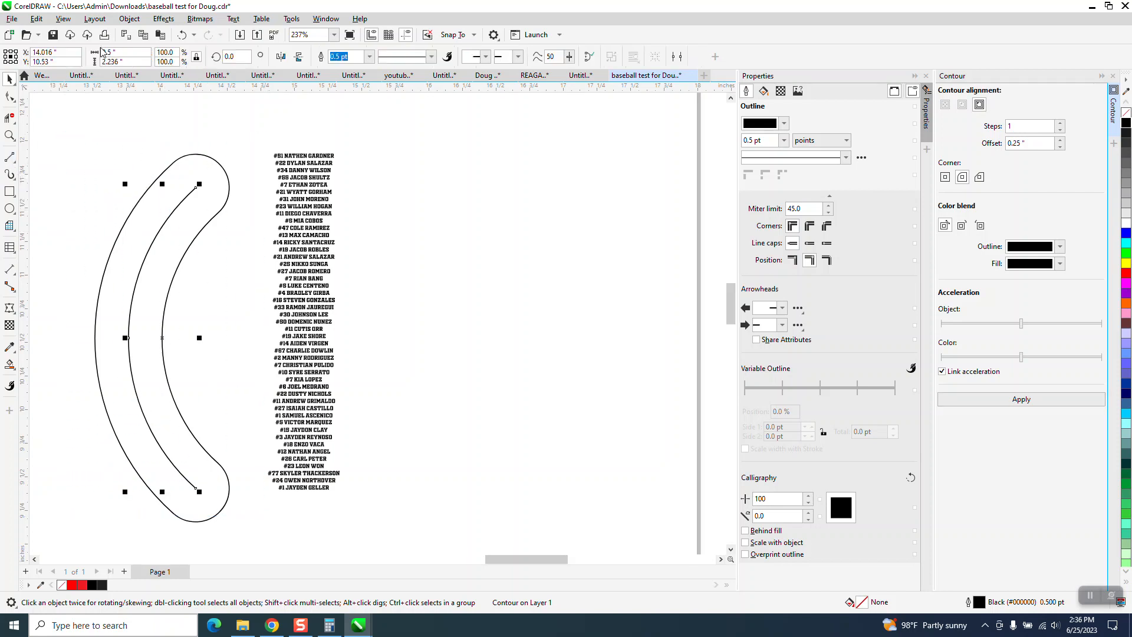
pyautogui.click(129, 18)
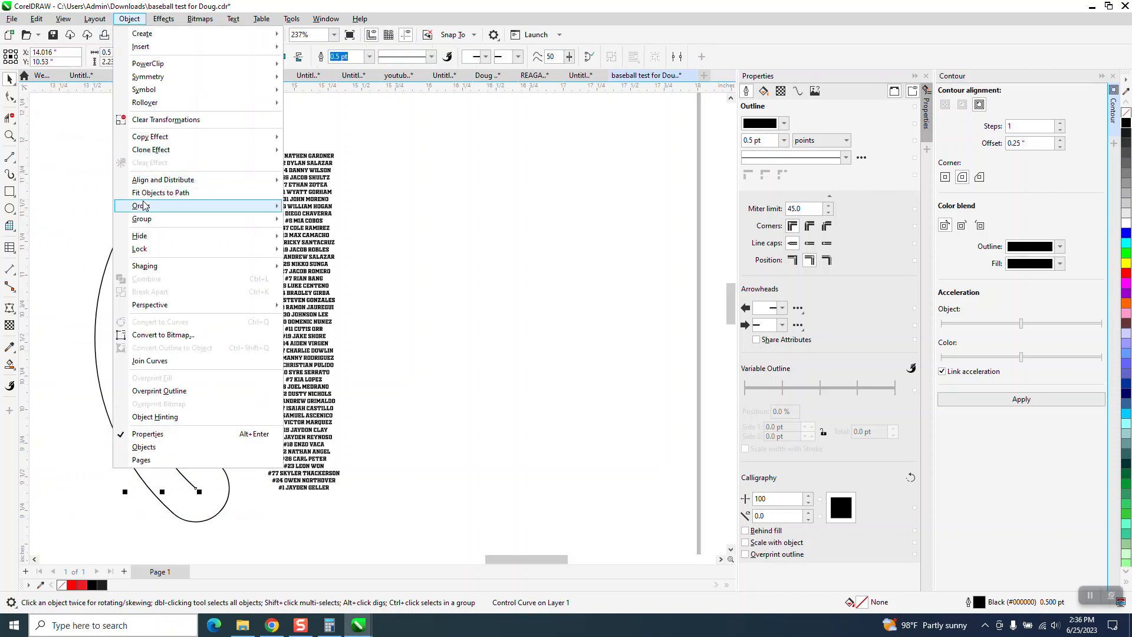
pyautogui.click(79, 156)
# - Break the contour apart from its control arc and deselect the resulting curves
pyautogui.moveTo(59, 134); pyautogui.dragTo(284, 524)
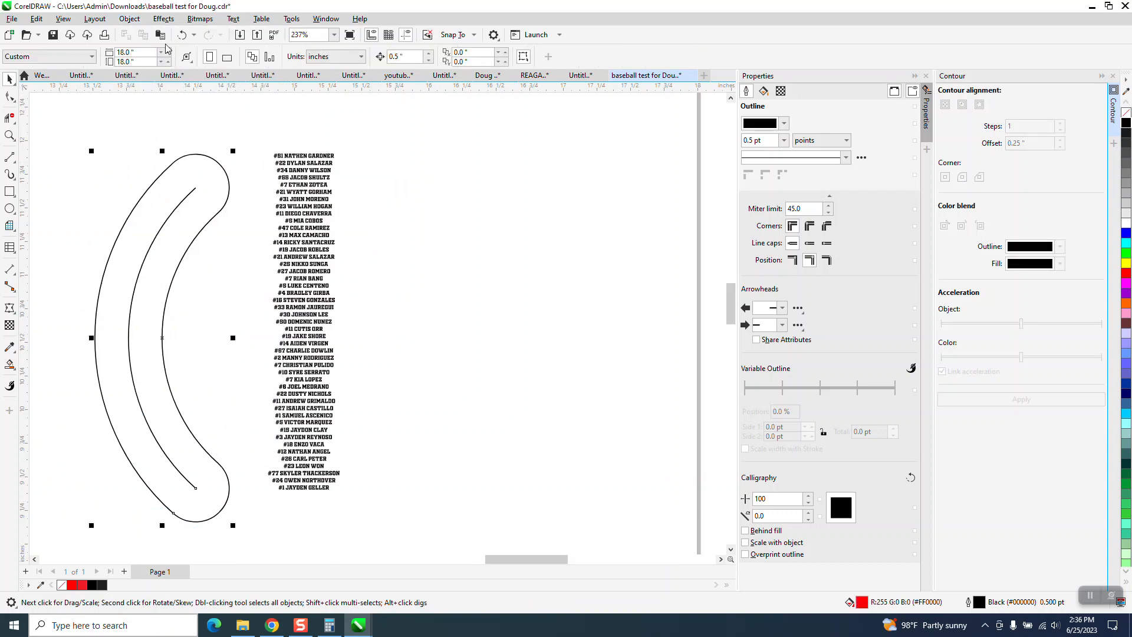
pyautogui.click(129, 18)
pyautogui.click(183, 290)
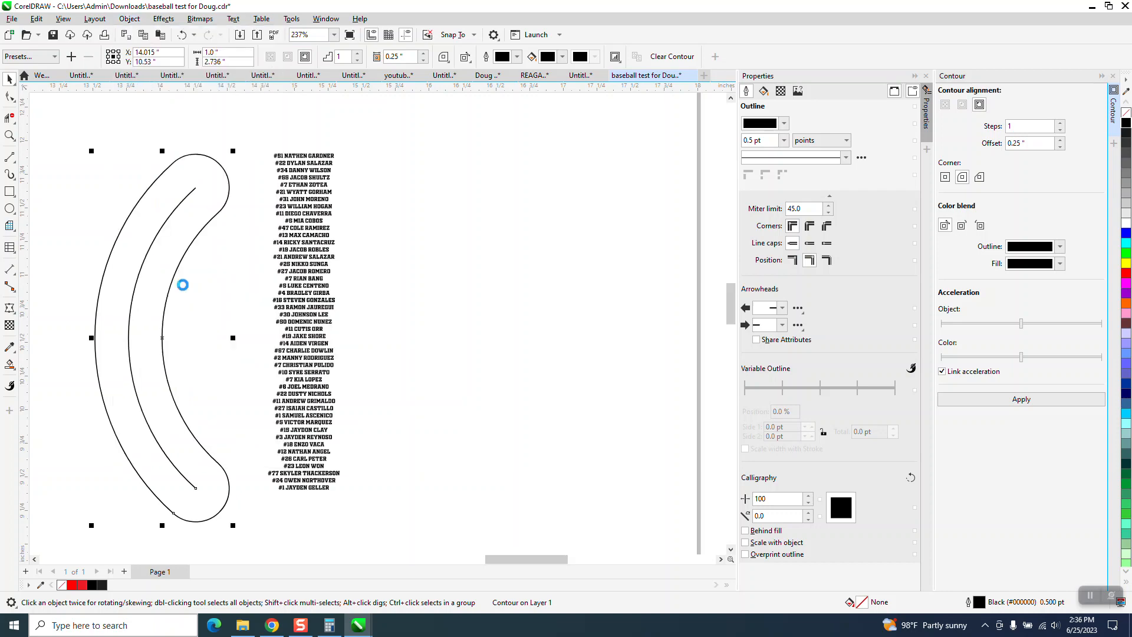
pyautogui.click(244, 158)
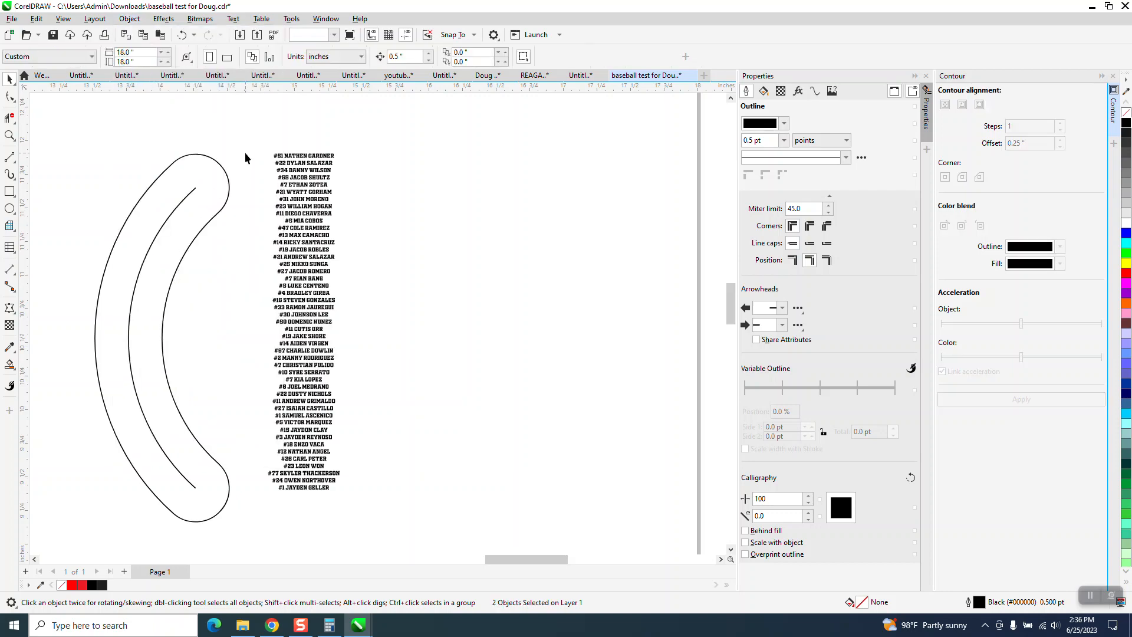
# - Draw a 2-point line across the contour's upper end where the rounded cap meets the sides, about 0.39 by 0.32 inches
pyautogui.click(10, 135)
pyautogui.click(207, 225)
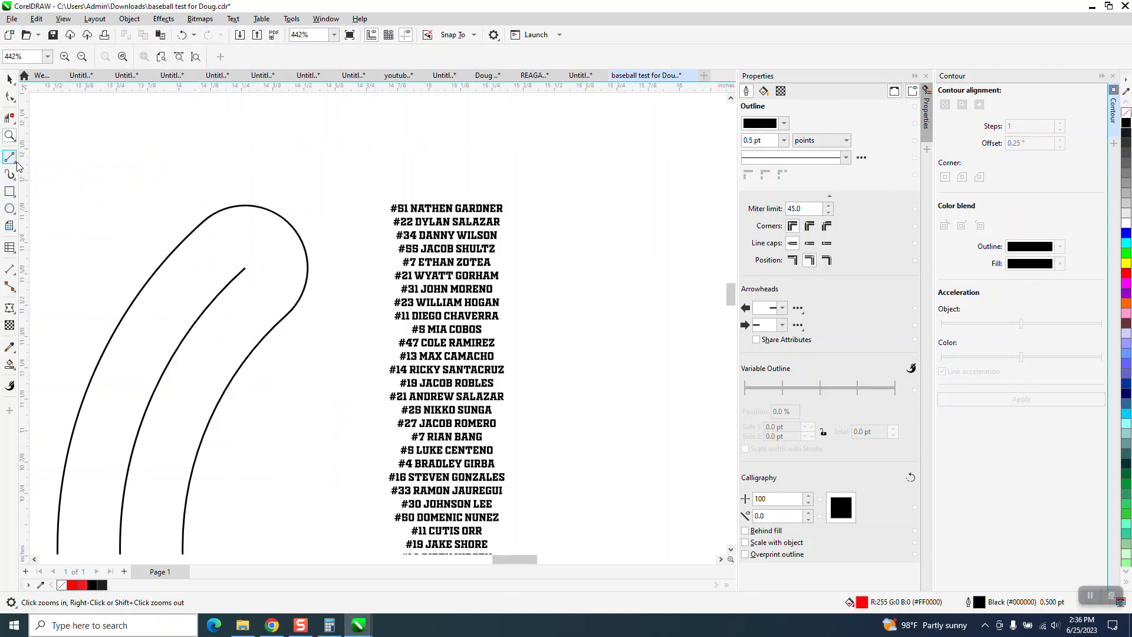
pyautogui.click(16, 163)
pyautogui.click(44, 172)
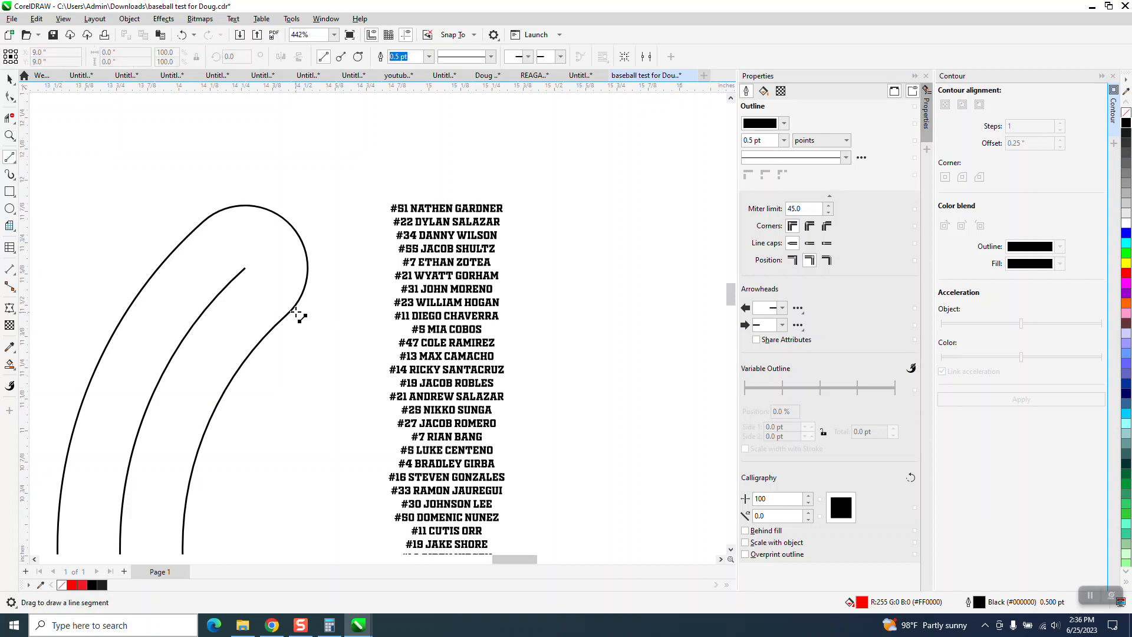
pyautogui.moveTo(294, 309); pyautogui.dragTo(201, 228)
# - Draw a 2-point line across the contour's lower end where the rounded cap meets the sides, about 0.33 by 0.37 inches
pyautogui.scroll(-5, 228, 254)
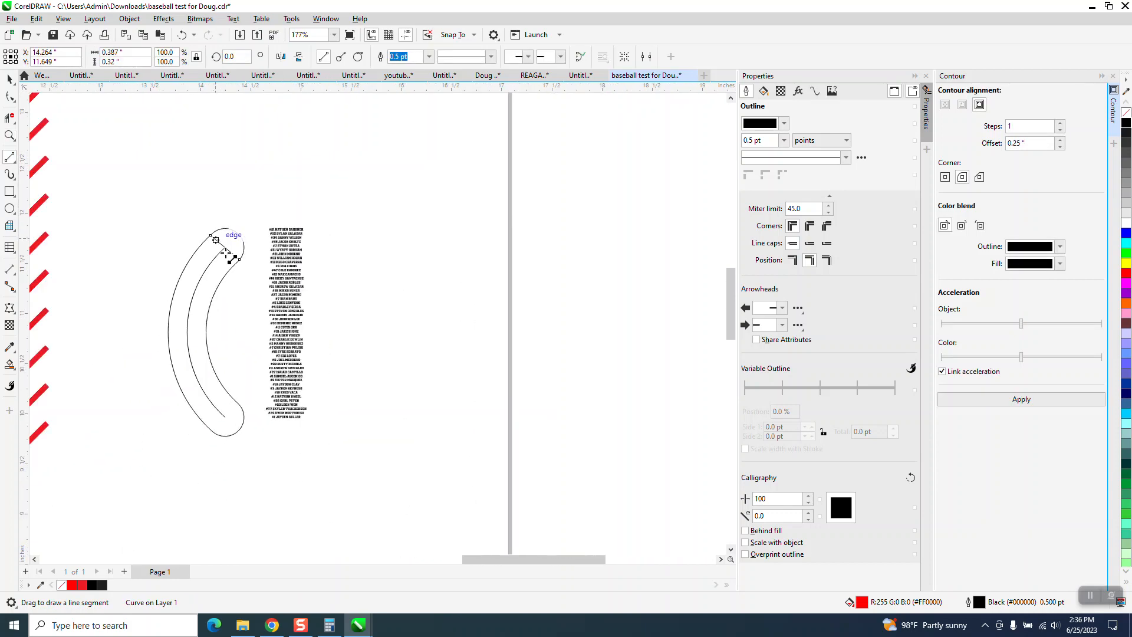
pyautogui.click(10, 135)
pyautogui.moveTo(165, 349); pyautogui.dragTo(353, 488)
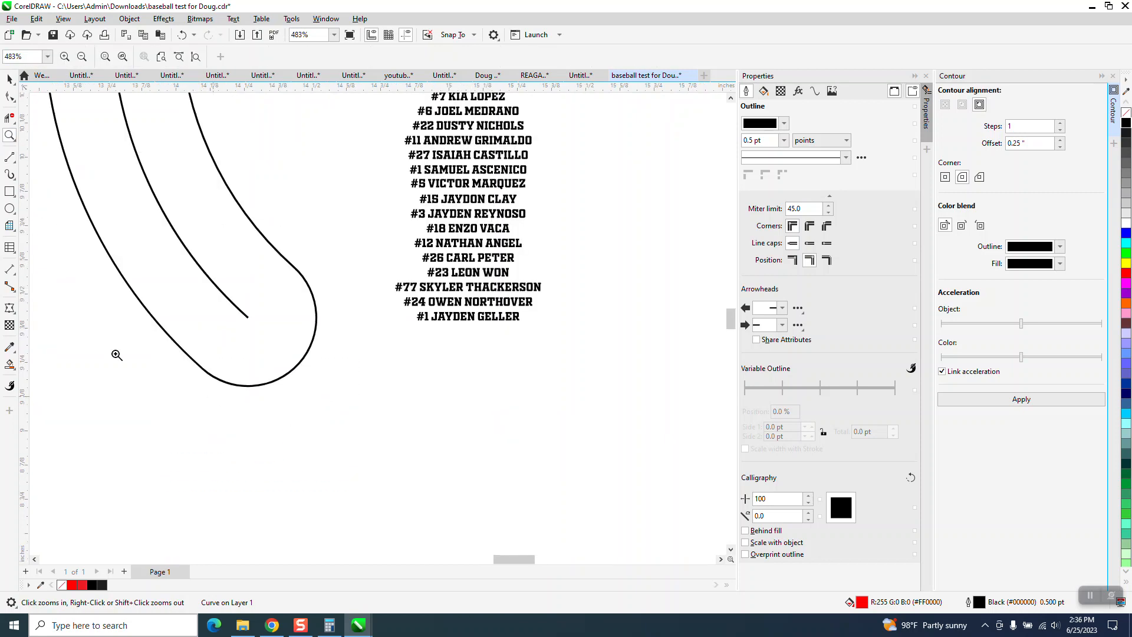
pyautogui.click(10, 156)
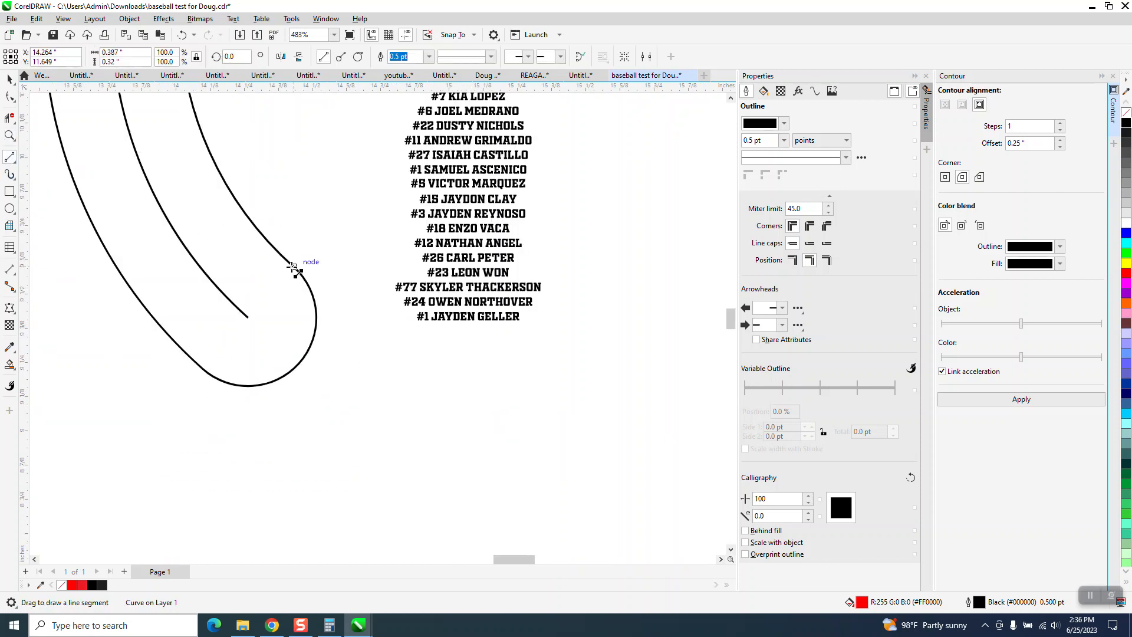
pyautogui.moveTo(293, 268); pyautogui.dragTo(207, 372)
# - Delete the middle arc inside the contour and Smart Fill the band between the two end lines with black
pyautogui.scroll(-5, 208, 372)
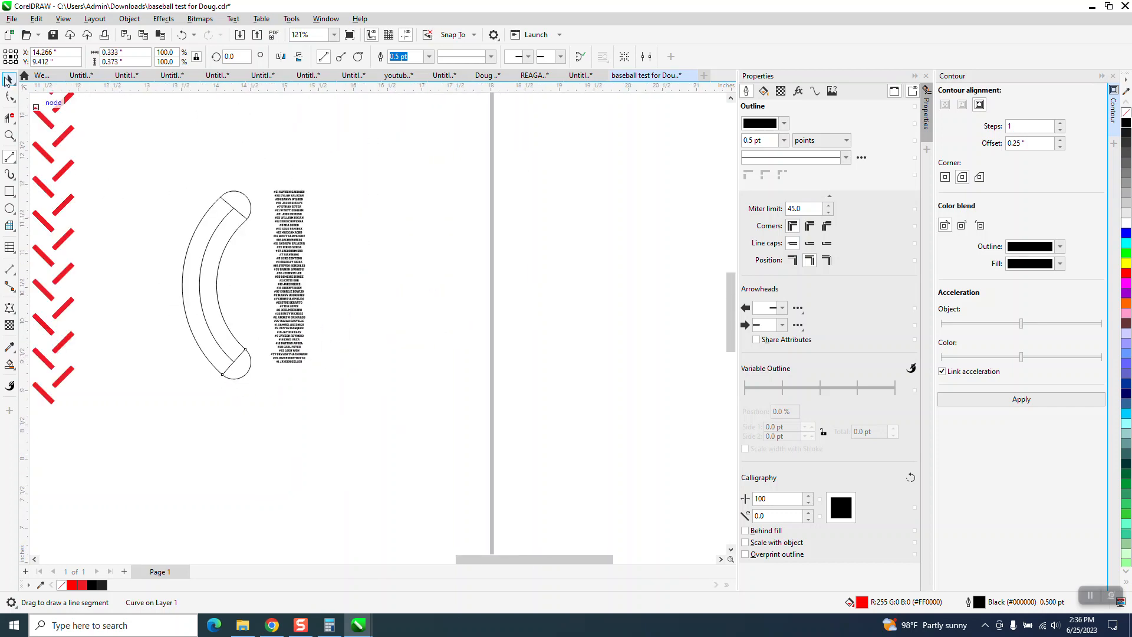
pyautogui.click(10, 117)
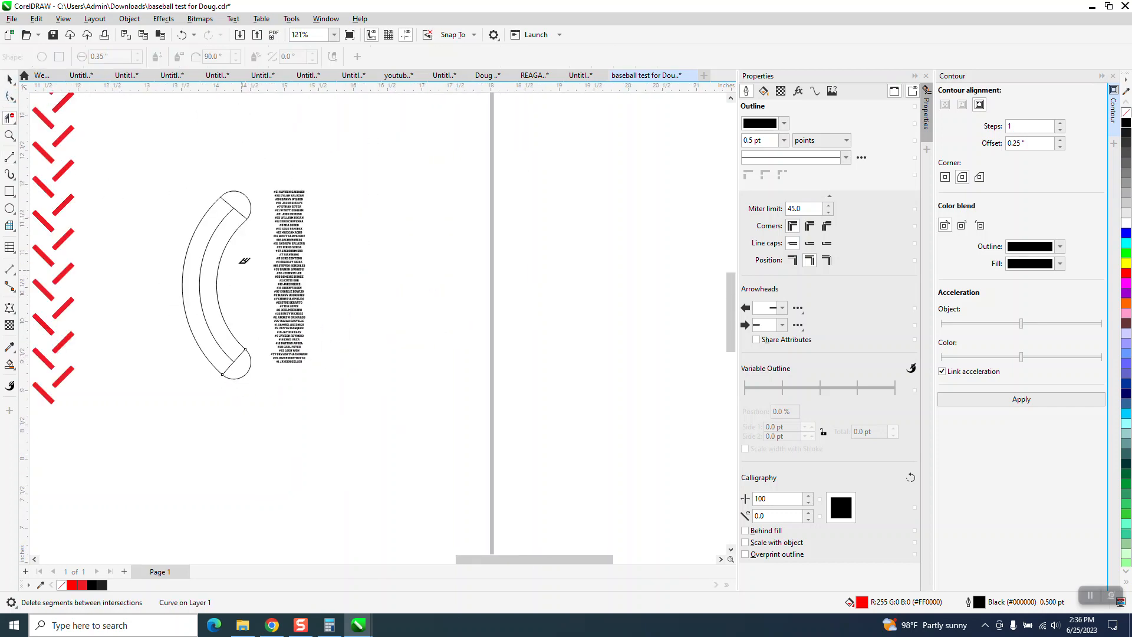
pyautogui.click(212, 232)
pyautogui.click(9, 364)
pyautogui.click(196, 317)
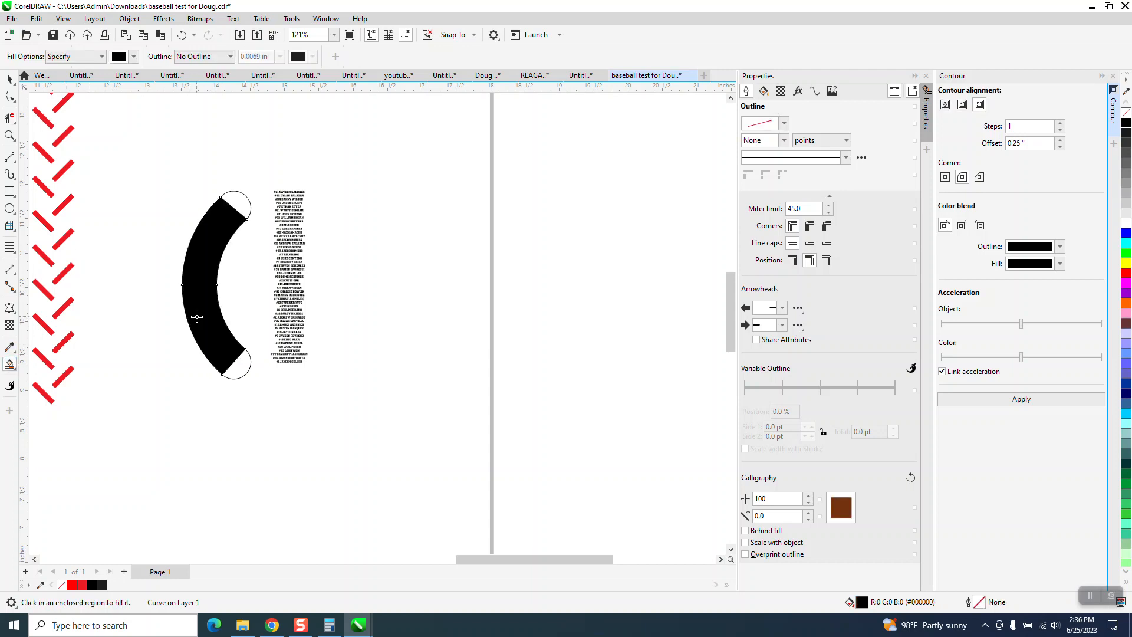
# - Move the filled band horizontally past the name column, remove its fill and give it a black outline
pyautogui.press('Right')
pyautogui.press('Right')
pyautogui.press('Right')
pyautogui.press('Right')
pyautogui.press('Right')
pyautogui.press('Right')
pyautogui.press('Right')
pyautogui.press('Right')
pyautogui.press('Right')
pyautogui.press('Right')
pyautogui.press('Right')
pyautogui.press('Right')
pyautogui.press('Right')
pyautogui.press('Right')
pyautogui.press('Right')
pyautogui.press('Right')
pyautogui.press('Right')
pyautogui.press('Right')
pyautogui.press('Right')
pyautogui.press('Right')
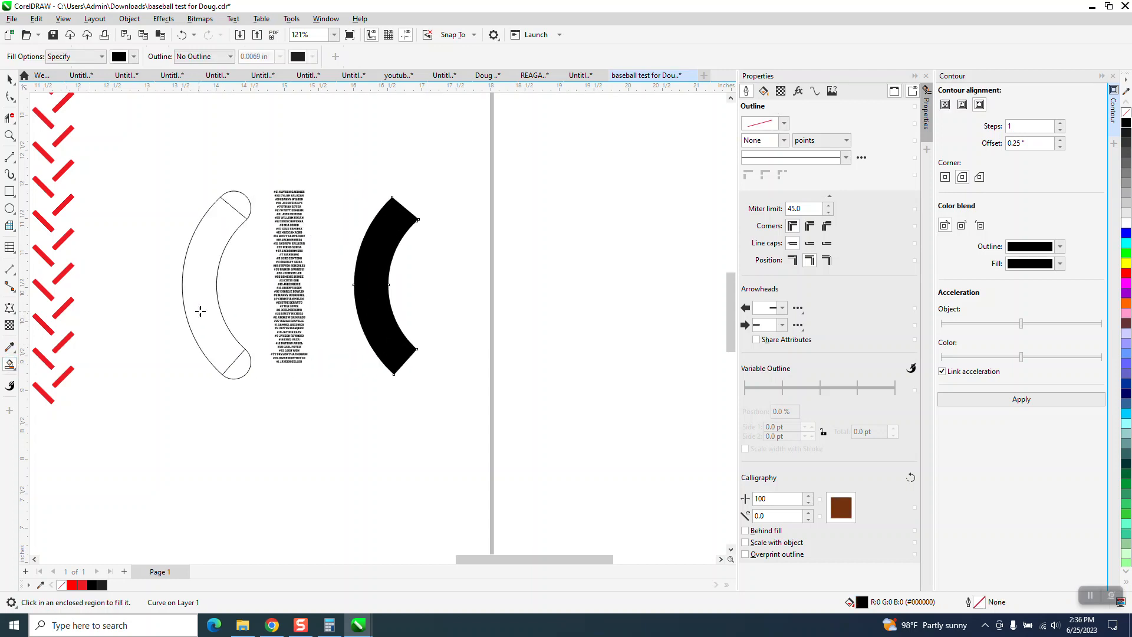
pyautogui.click(1125, 112)
pyautogui.rightClick(1126, 122)
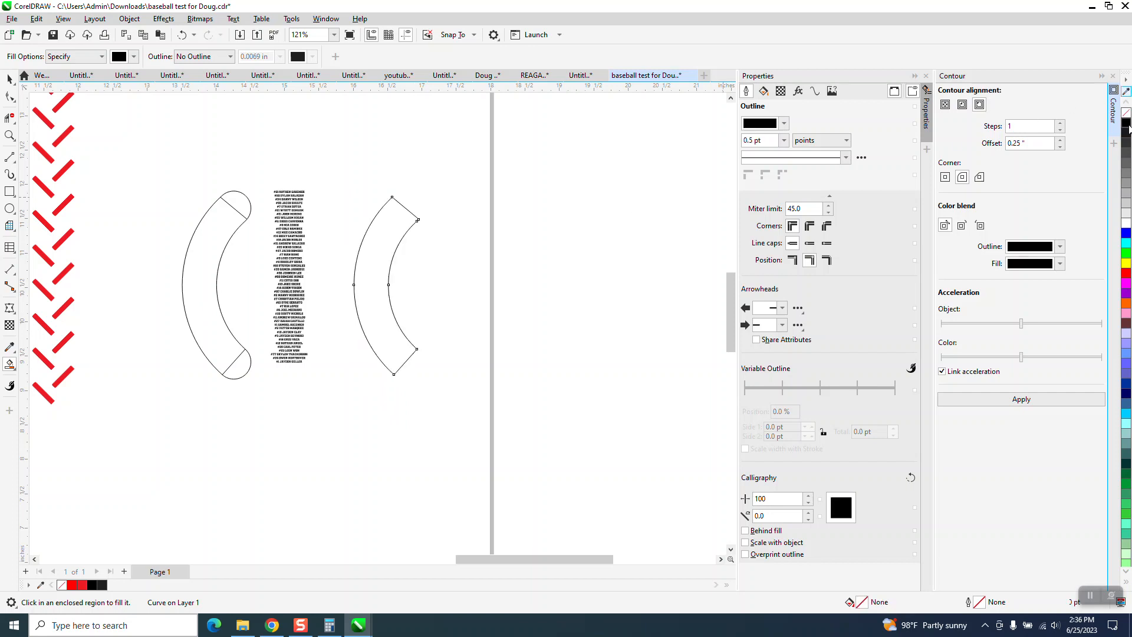
# - Close the Properties and Contour dockers and return to the Pick tool
pyautogui.click(925, 75)
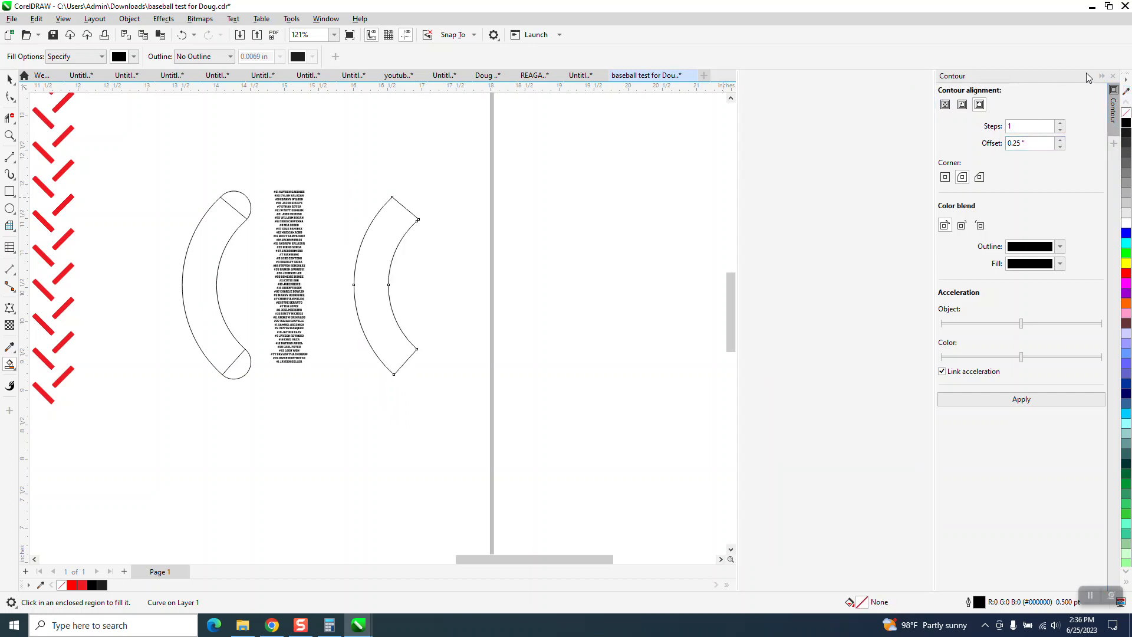
pyautogui.click(1113, 76)
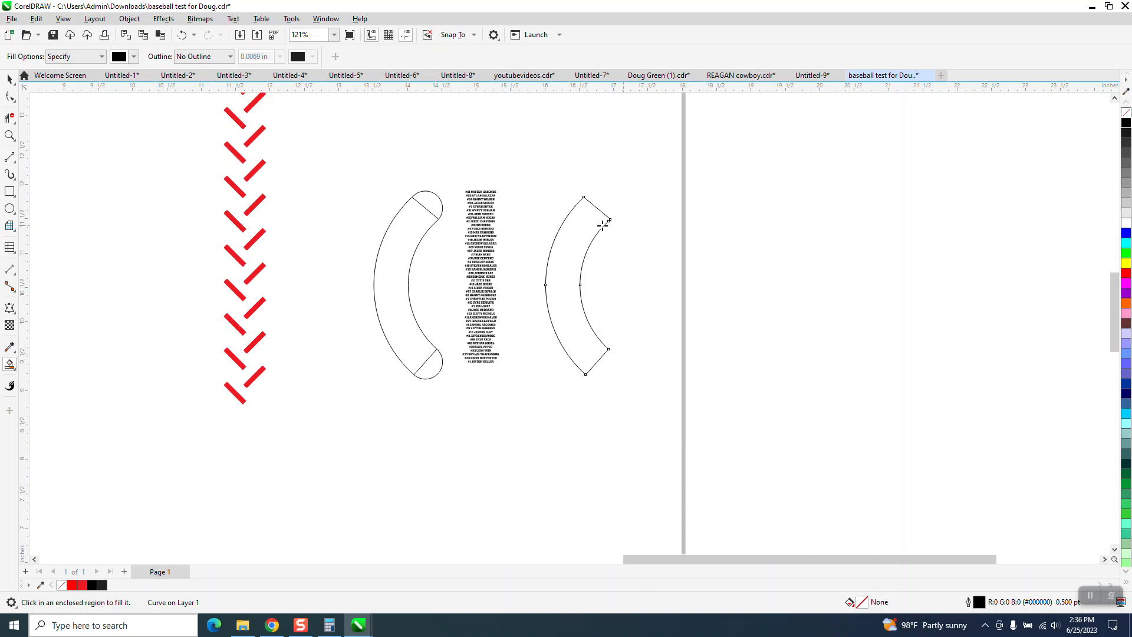
pyautogui.click(9, 78)
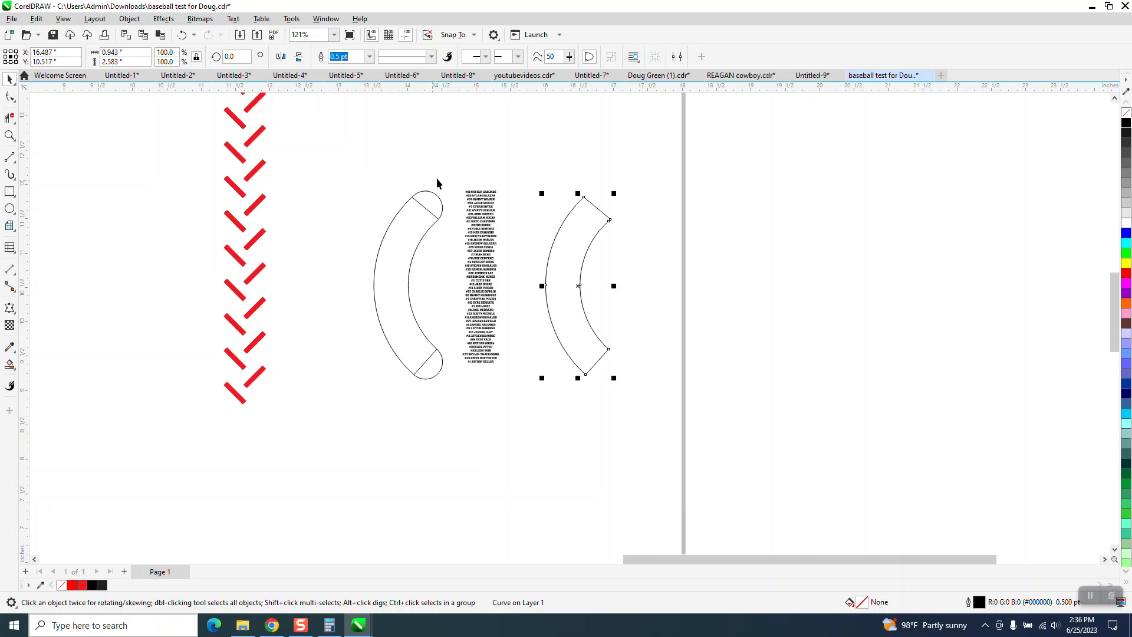
# - Undo the band's outline, fill removal, moves and Smart Fill, plus the deletion of the middle arc
pyautogui.click(181, 36)
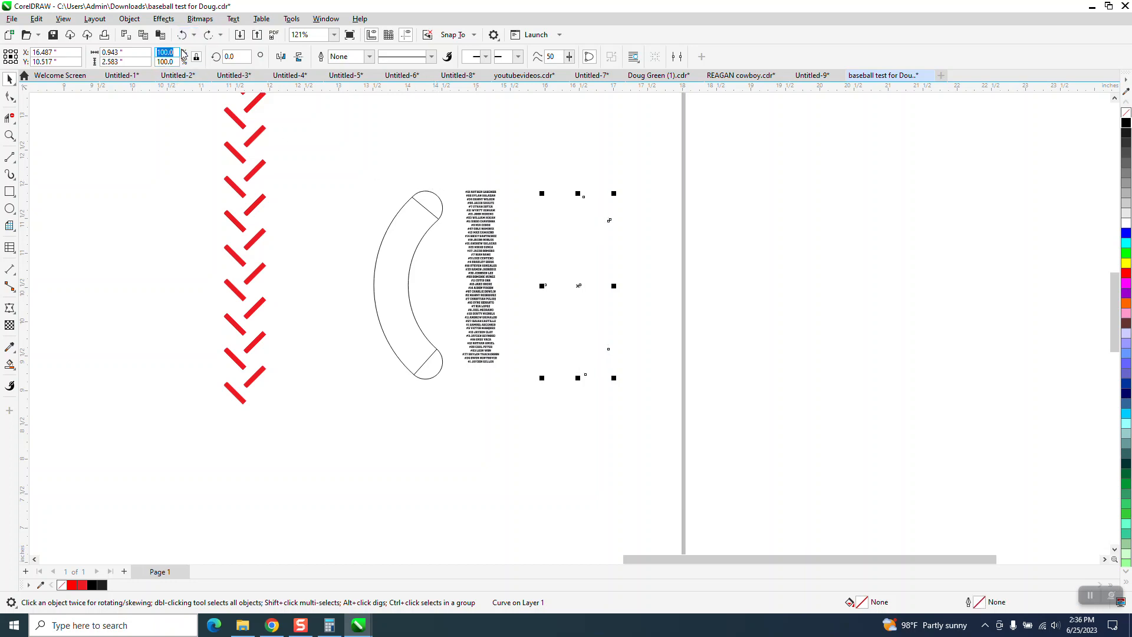
pyautogui.click(181, 35)
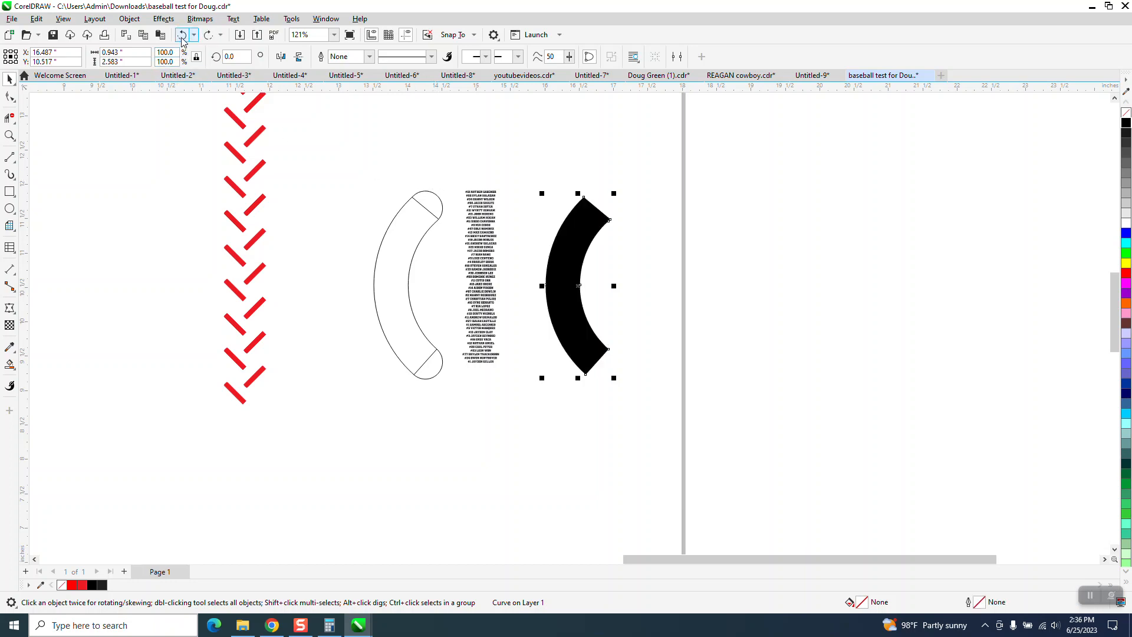
pyautogui.click(182, 35)
pyautogui.click(182, 35)
pyautogui.click(182, 36)
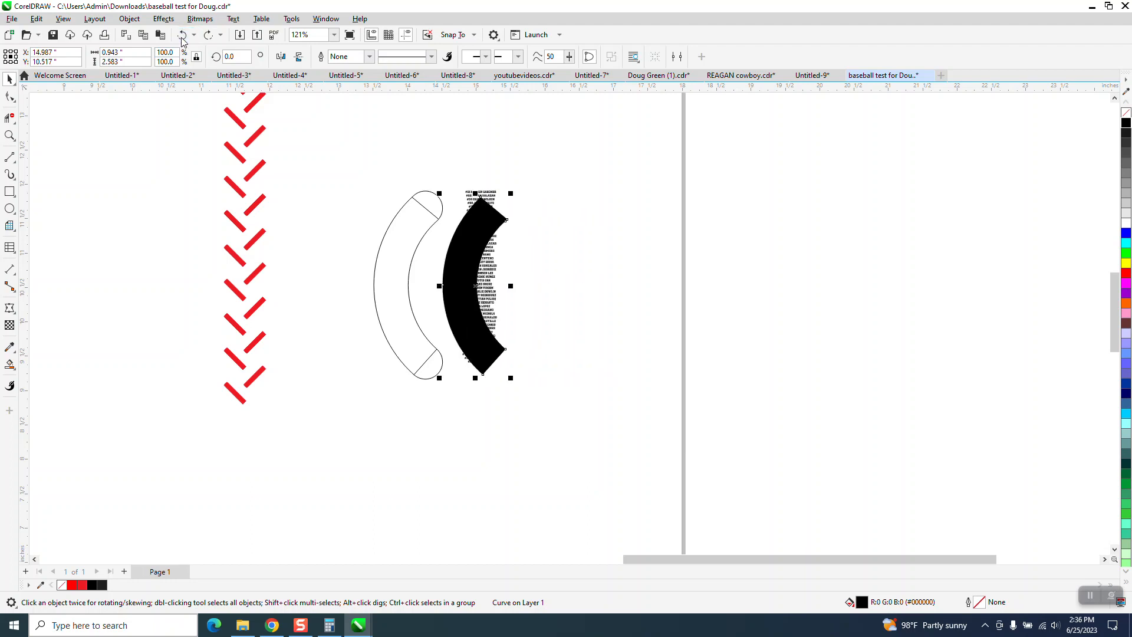
pyautogui.click(182, 37)
pyautogui.click(181, 35)
pyautogui.click(181, 35)
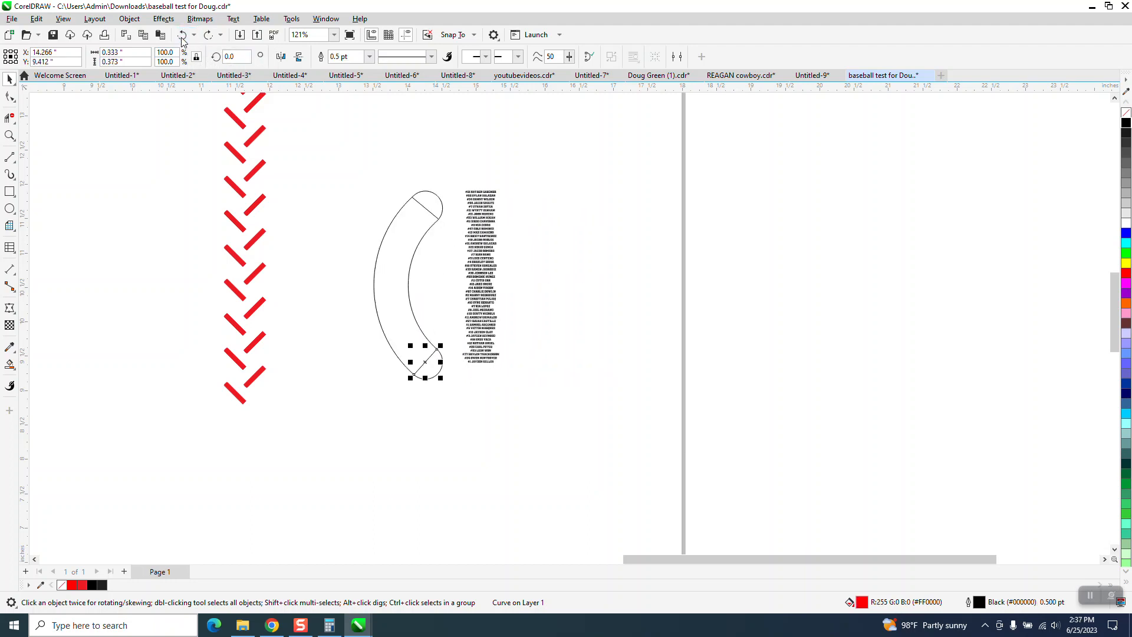
pyautogui.click(181, 35)
# - Set the nudge distance to 2 inches and move the middle arc 6 inches to the right, off the page
pyautogui.click(372, 188)
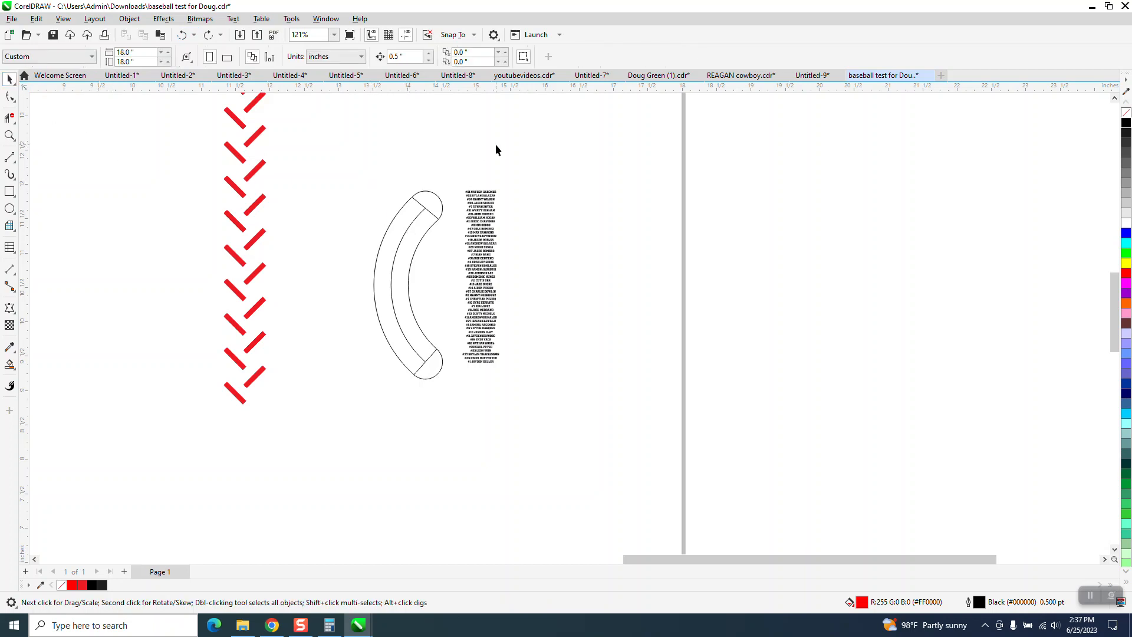
pyautogui.write('2')
pyautogui.click(416, 214)
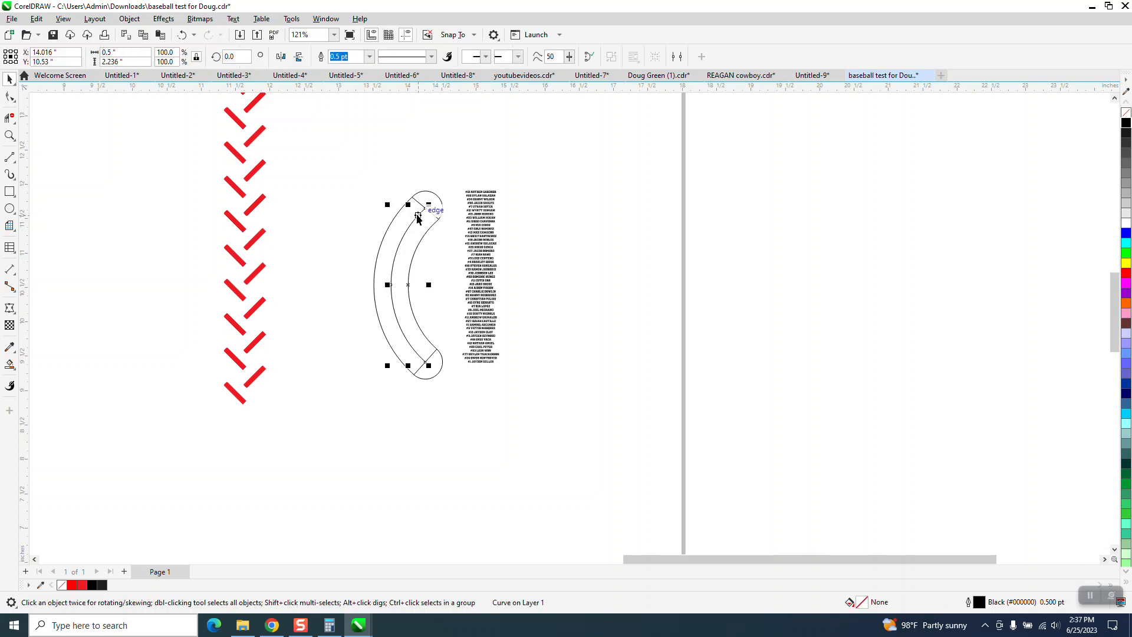
pyautogui.press('Right')
pyautogui.press('Right')
pyautogui.press('Right')
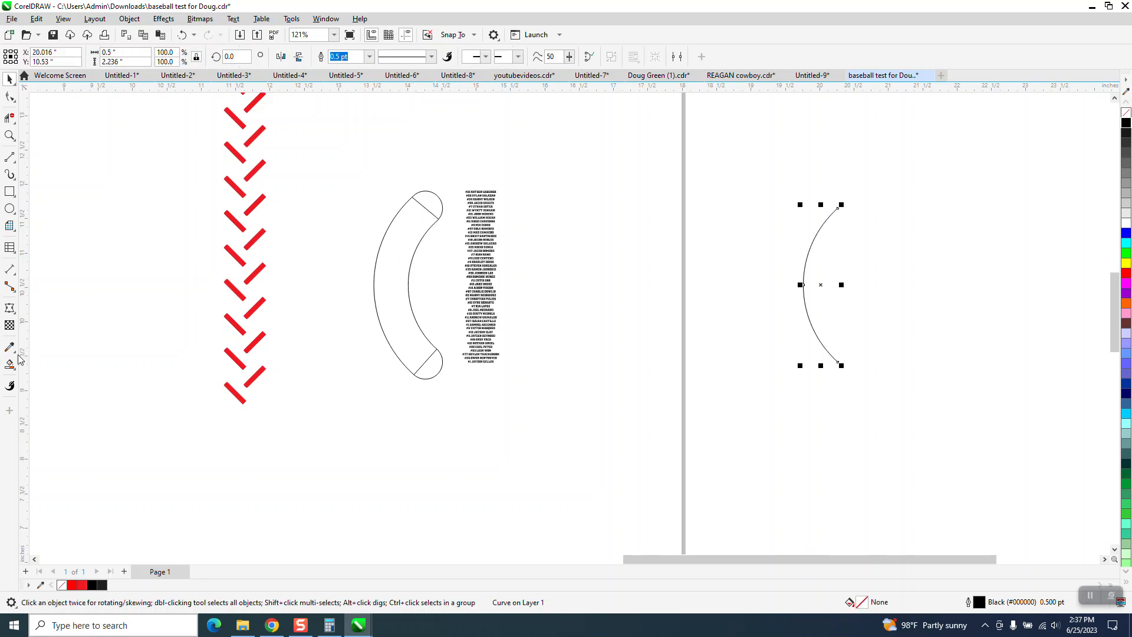
# - Create a separate band shape between the end lines with Smart Fill, move it 4 inches right, and give it no fill and a black outline
pyautogui.click(10, 364)
pyautogui.click(392, 279)
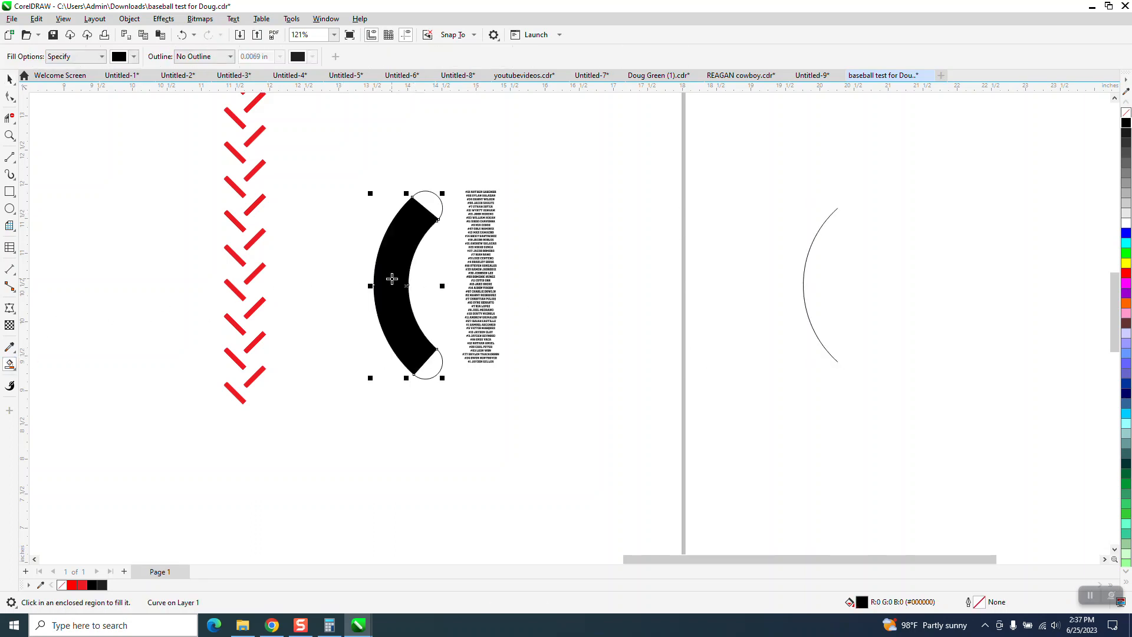
pyautogui.press('Right')
pyautogui.press('Right')
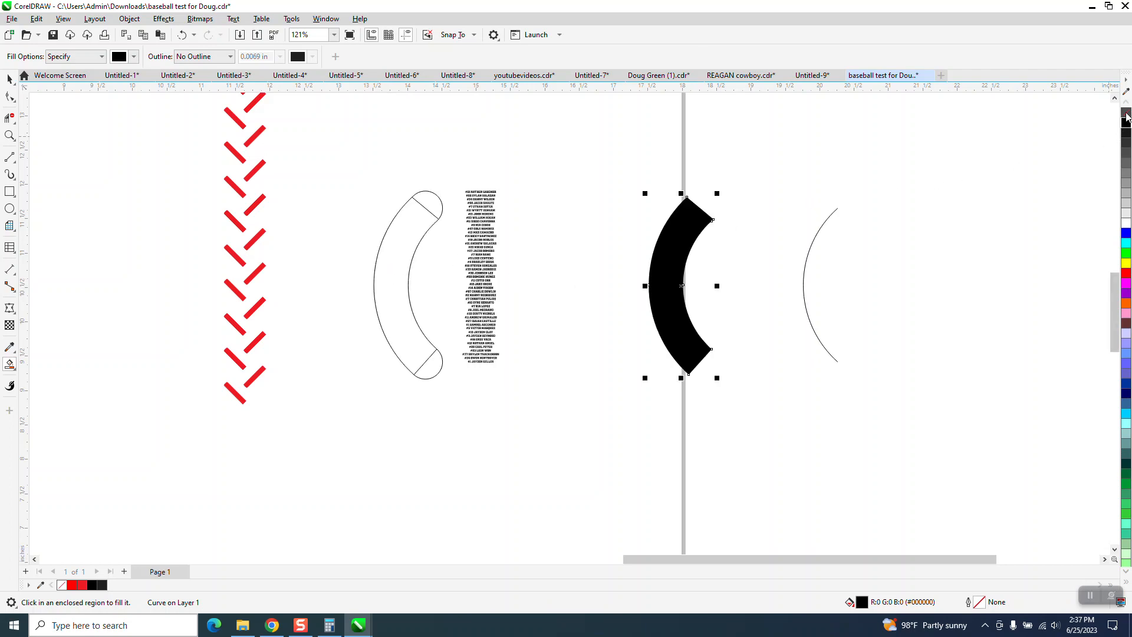
pyautogui.click(1126, 113)
pyautogui.rightClick(1126, 123)
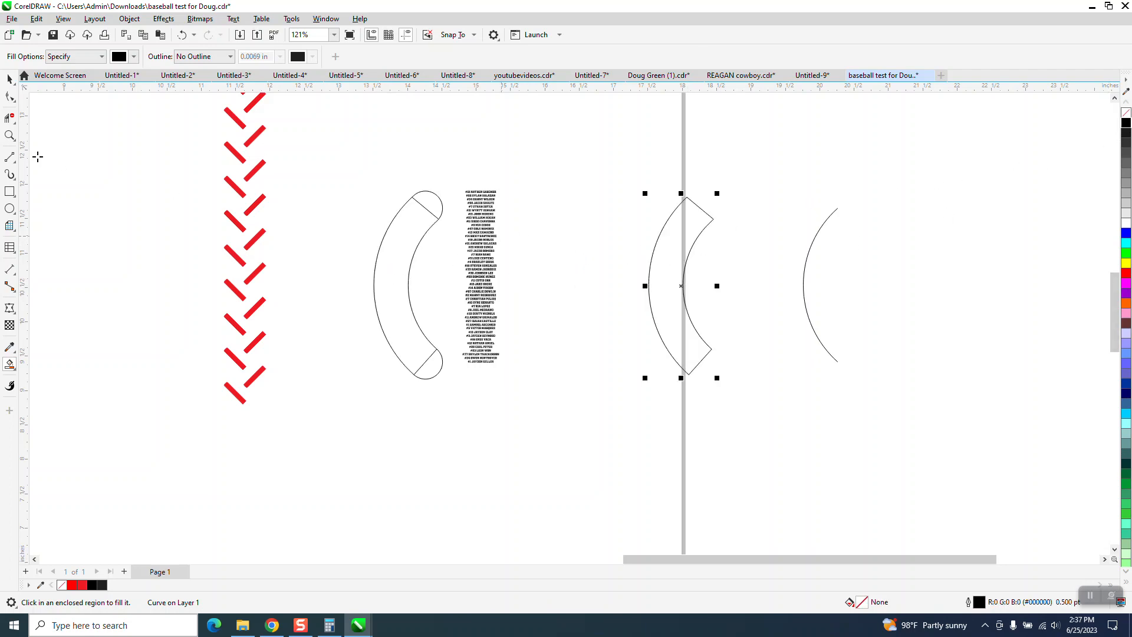
# - Move the name column beside the separate band outline and apply an envelope to it created from that band shape
pyautogui.click(9, 78)
pyautogui.moveTo(490, 242); pyautogui.dragTo(613, 253)
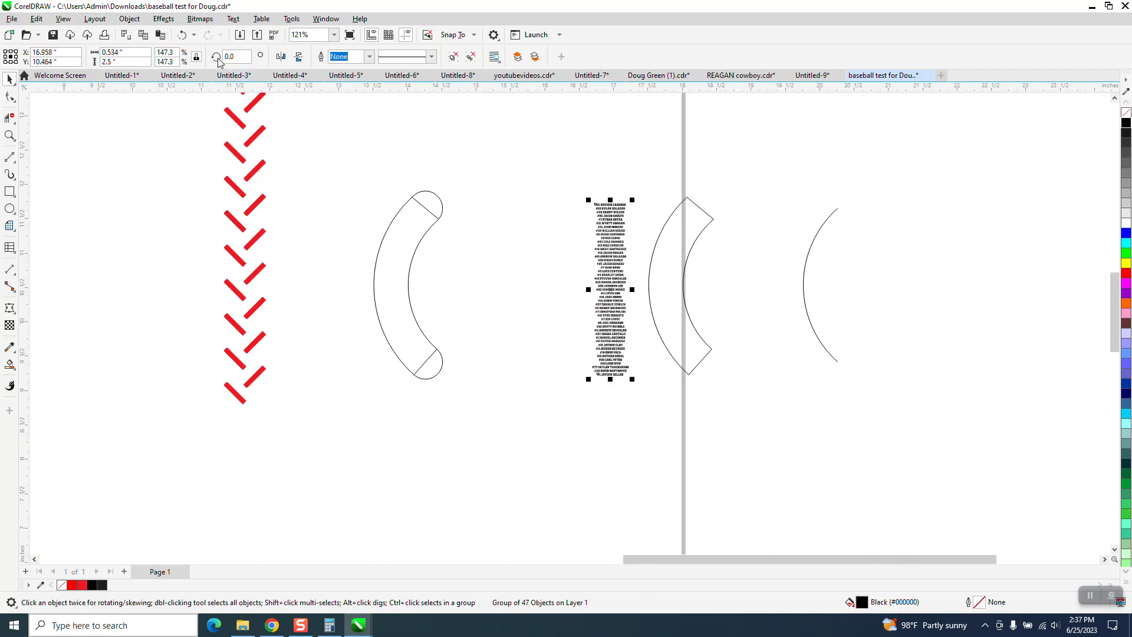
pyautogui.click(164, 19)
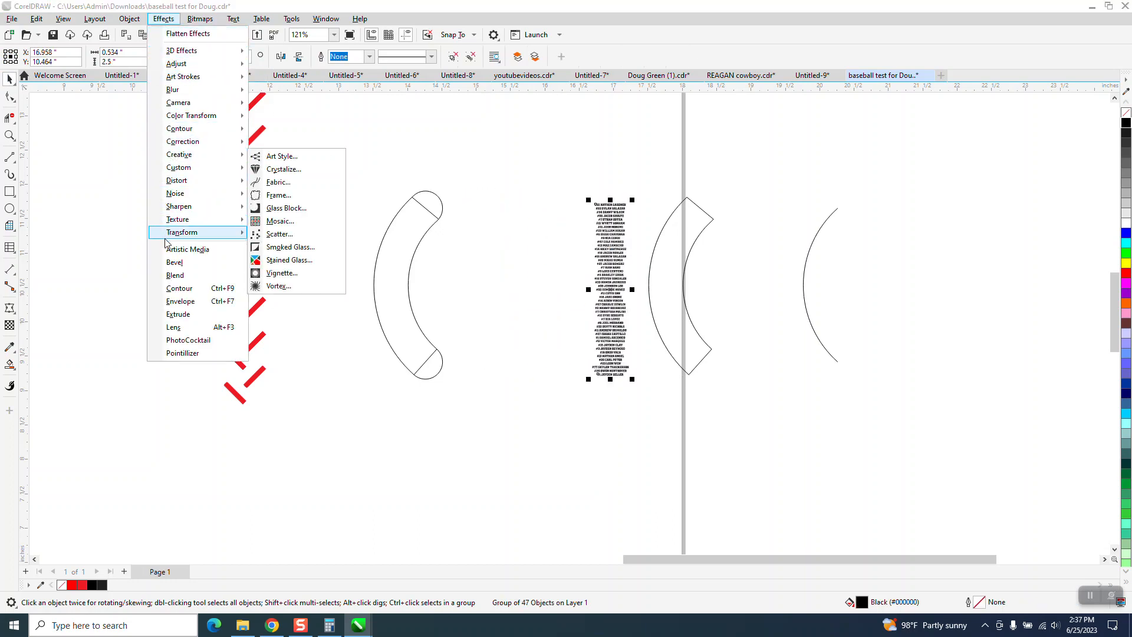
pyautogui.click(179, 300)
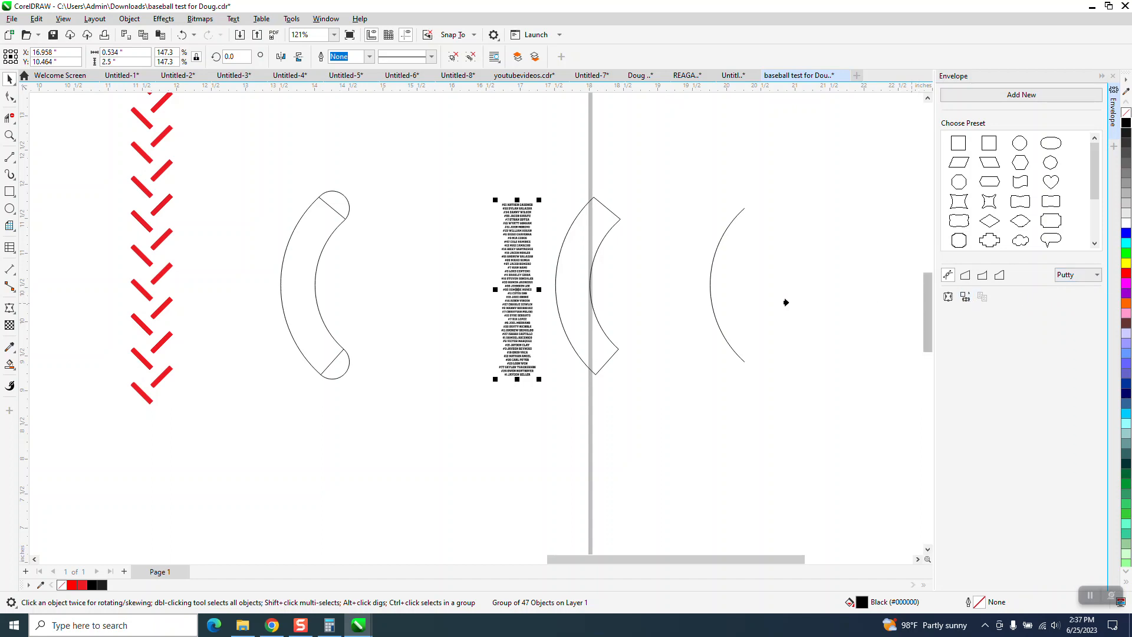
pyautogui.click(562, 277)
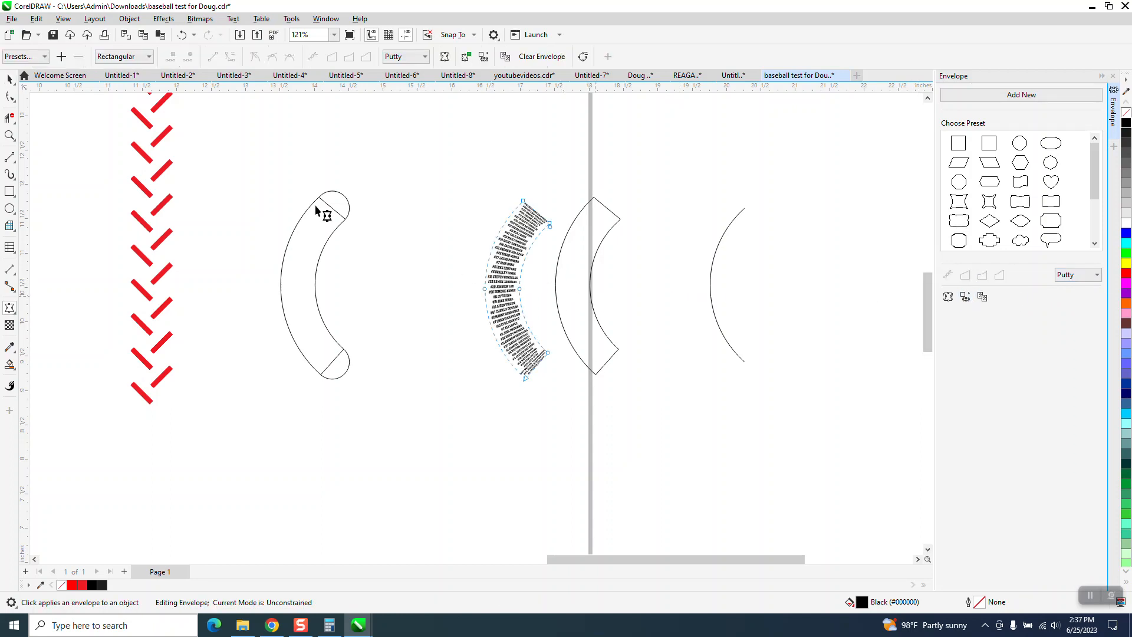
# - Move the curved name group 2 inches to the right, past the band outline
pyautogui.click(10, 135)
pyautogui.moveTo(458, 153); pyautogui.dragTo(800, 389)
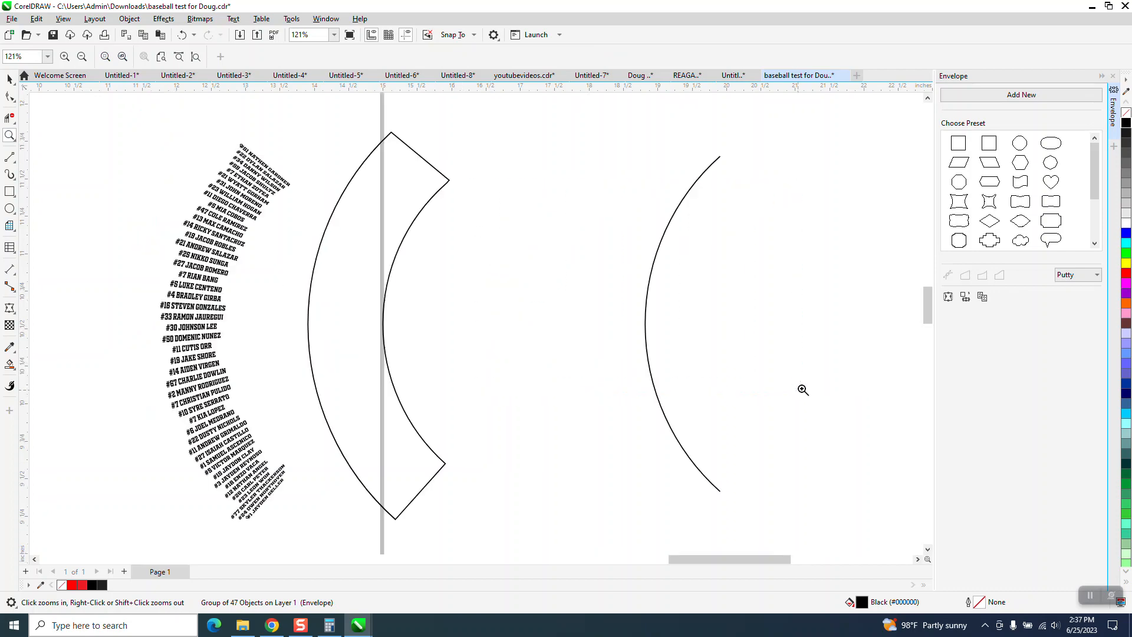
pyautogui.moveTo(416, 255); pyautogui.dragTo(416, 254)
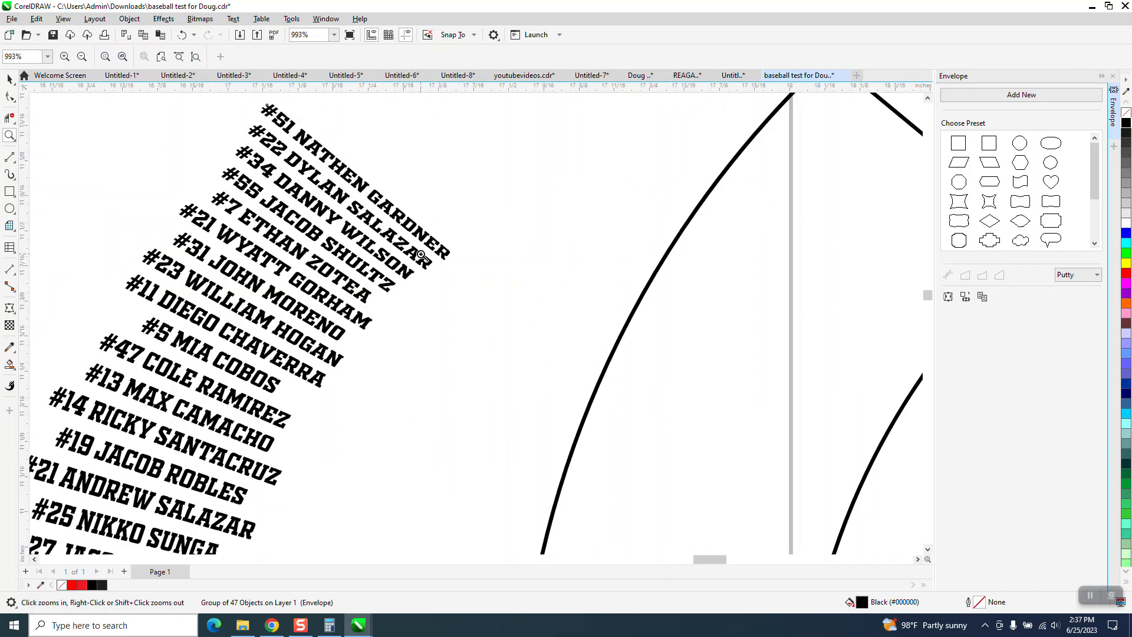
pyautogui.scroll(-5, 417, 225)
pyautogui.click(10, 79)
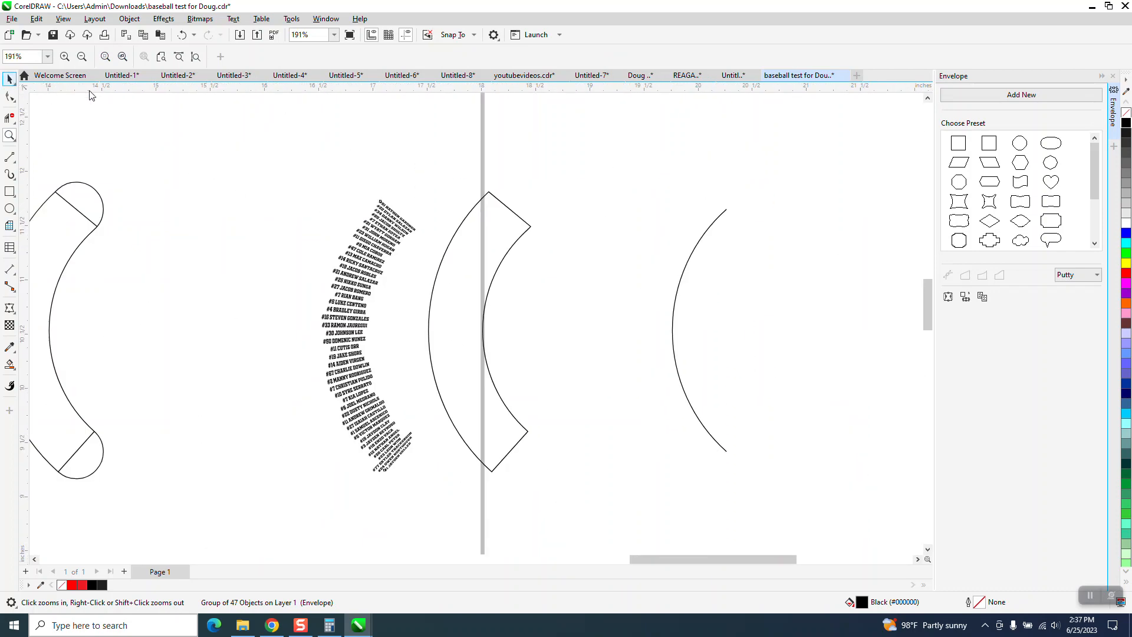
pyautogui.press('Right')
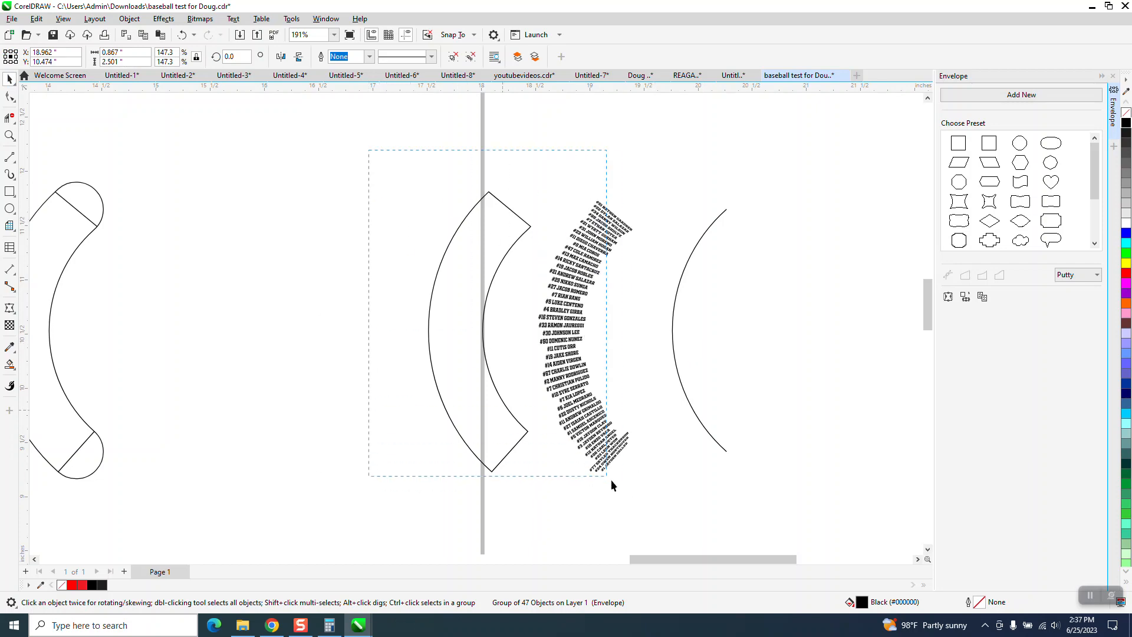
# - Select the band outline with the curved names and center the outline on the names vertically and horizontally
pyautogui.moveTo(611, 479); pyautogui.dragTo(646, 495)
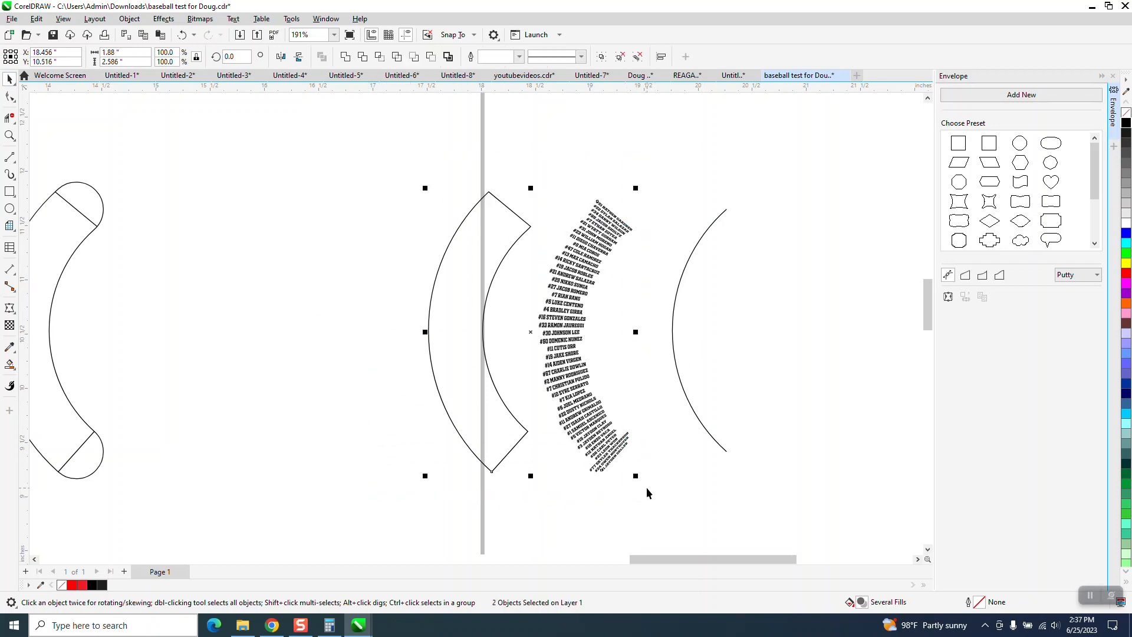
pyautogui.press('e')
pyautogui.press('c')
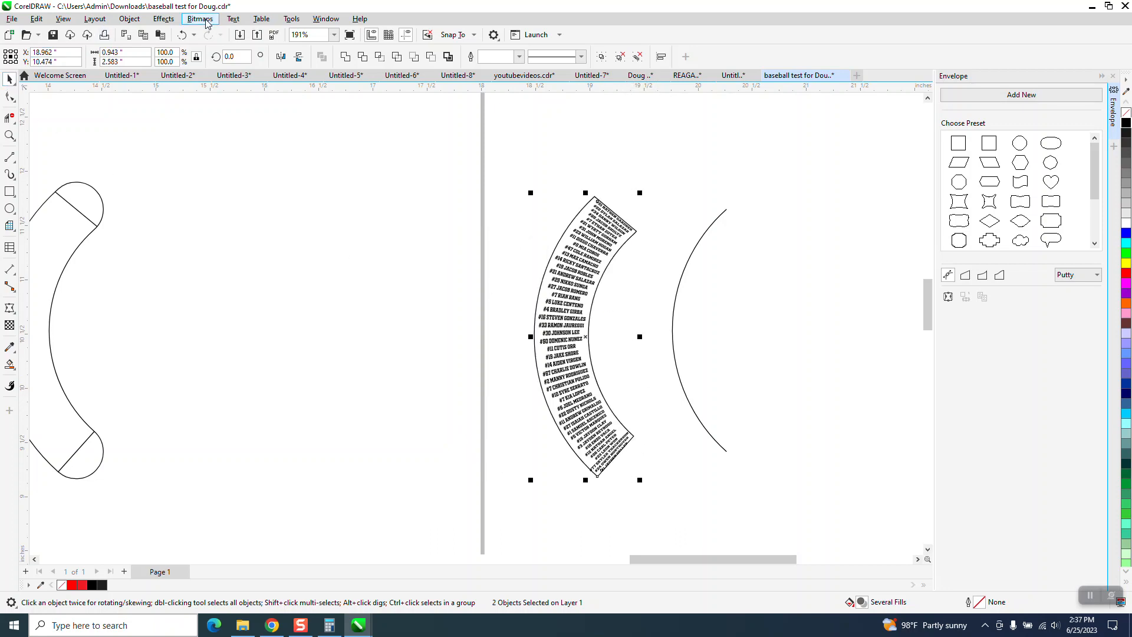
# - Undo the horizontal centering and center the curved names horizontally on the band outline instead
pyautogui.click(182, 35)
pyautogui.click(618, 228)
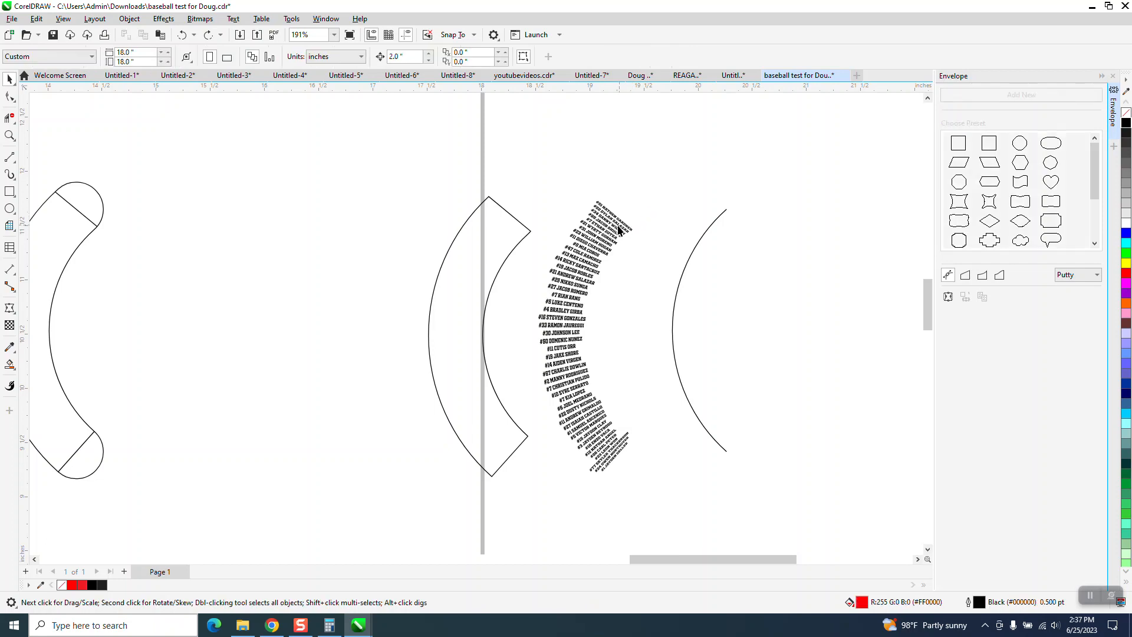
pyautogui.click(615, 230)
pyautogui.keyDown('shift'); pyautogui.click(520, 228); pyautogui.keyUp('shift')
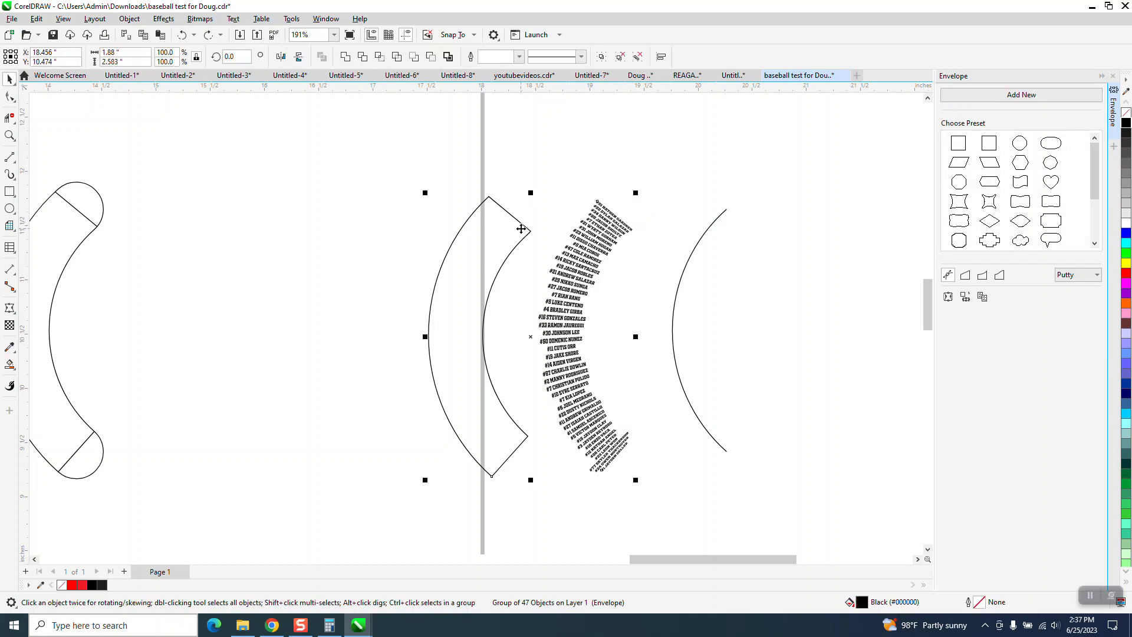
pyautogui.press('c')
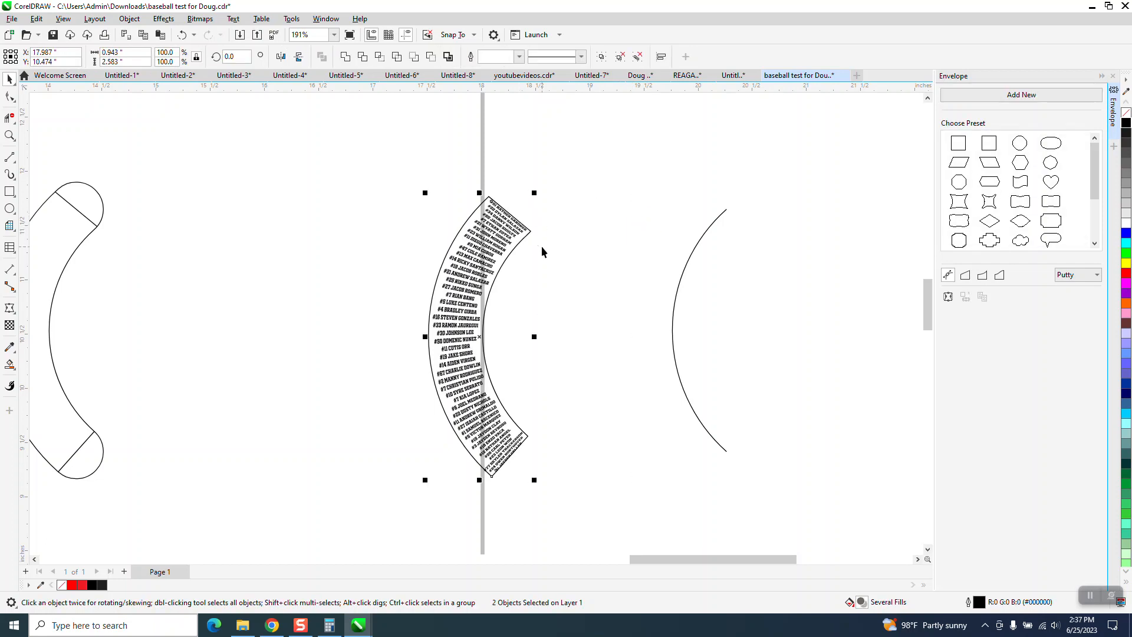
# - Move the band outline 2 inches to the left, clear of the curved names
pyautogui.click(524, 239)
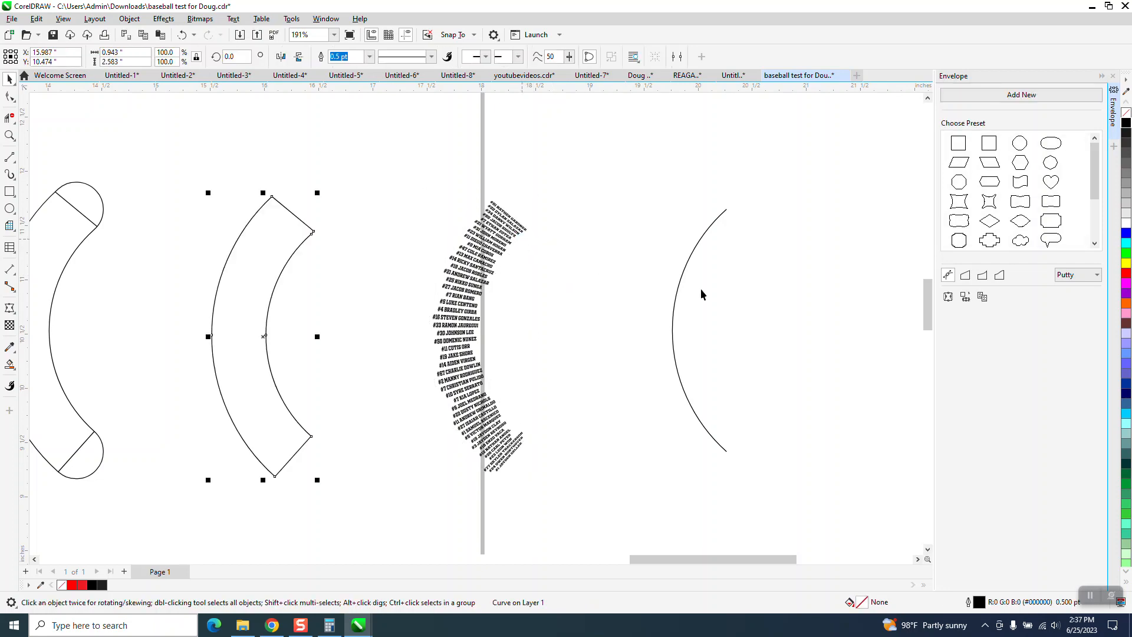
# - Move the single stitching arc 2 inches to the left, onto the curved names
pyautogui.click(679, 282)
pyautogui.press('Left')
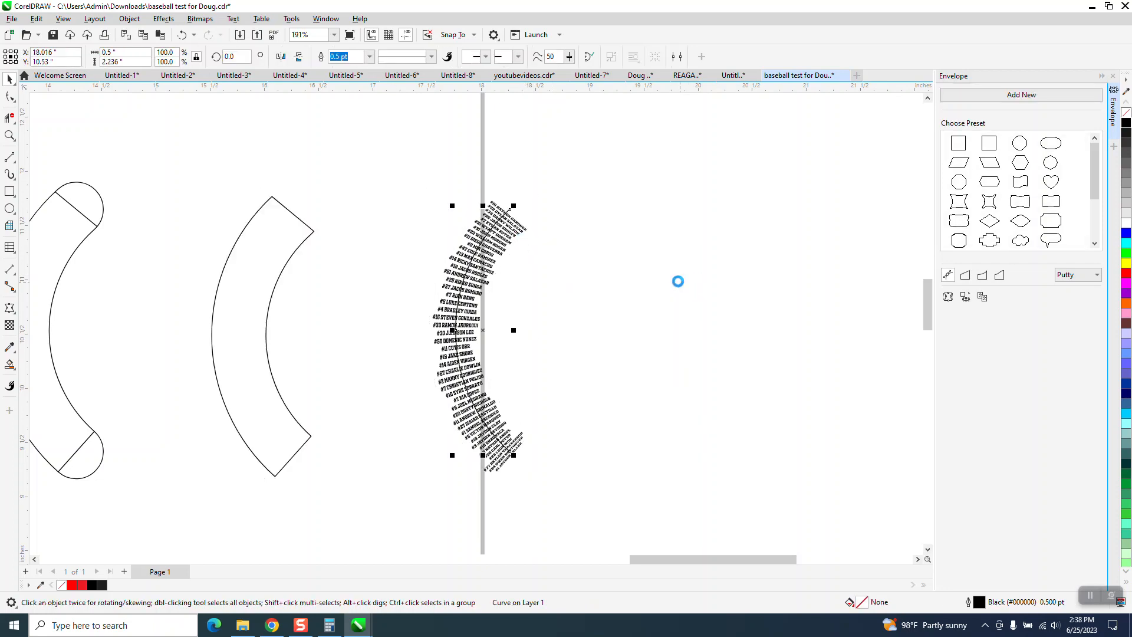
pyautogui.click(10, 136)
pyautogui.moveTo(379, 170); pyautogui.dragTo(623, 460)
pyautogui.click(9, 79)
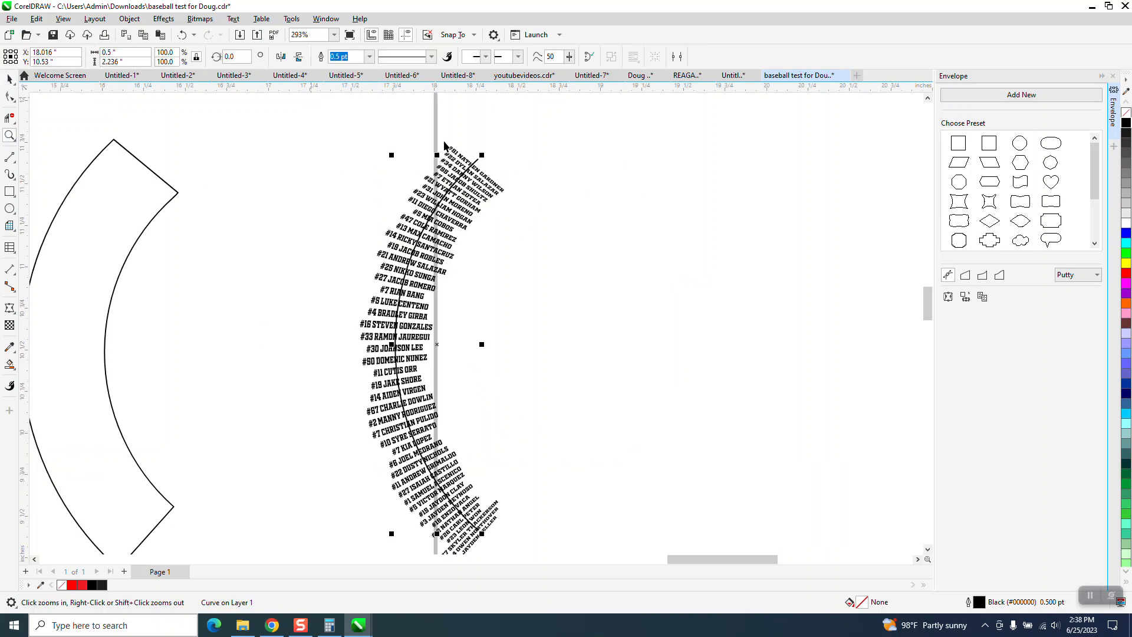
# - Recolor the stitching arc's outline to light gray (#B3B3B3) and inspect how the curved names follow it
pyautogui.click(525, 158)
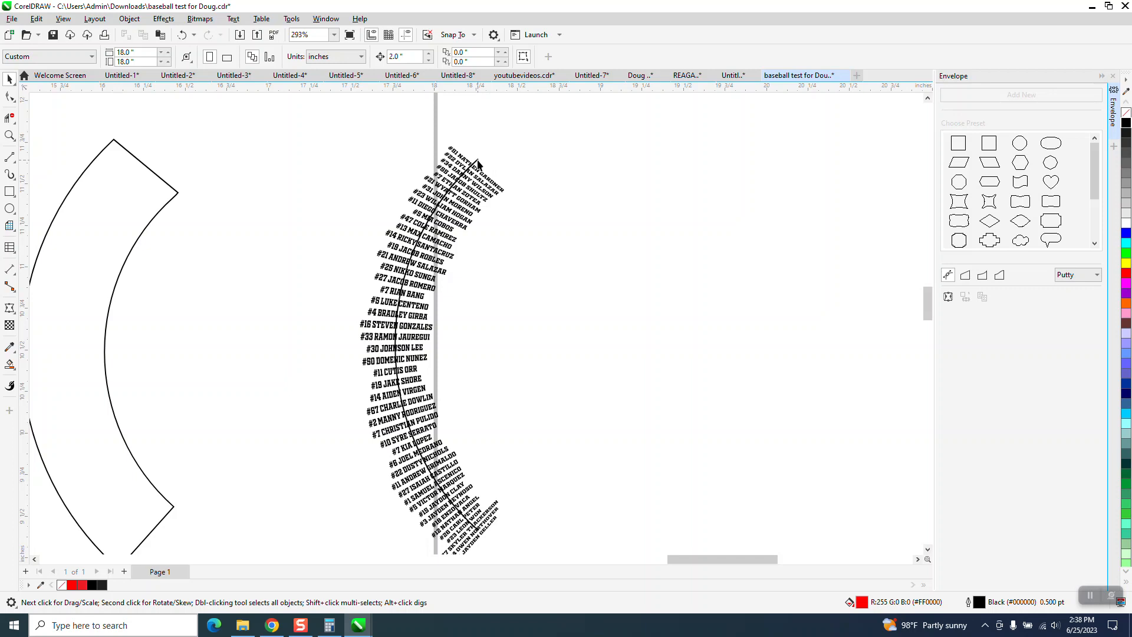
pyautogui.click(477, 164)
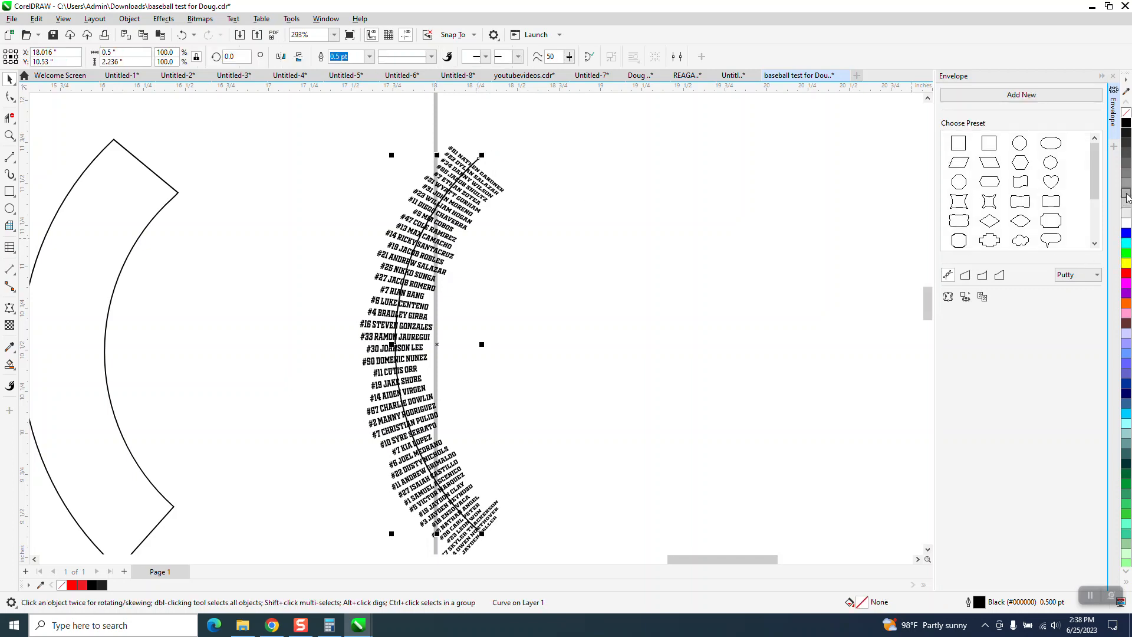
pyautogui.rightClick(1126, 197)
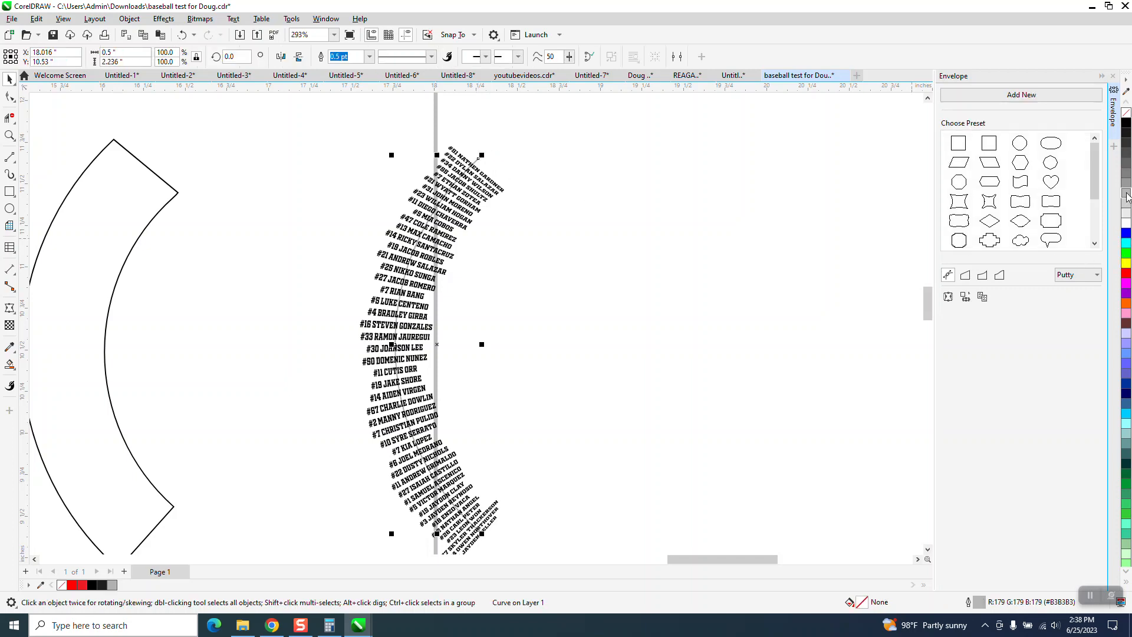
pyautogui.click(9, 136)
pyautogui.moveTo(434, 116); pyautogui.dragTo(643, 247)
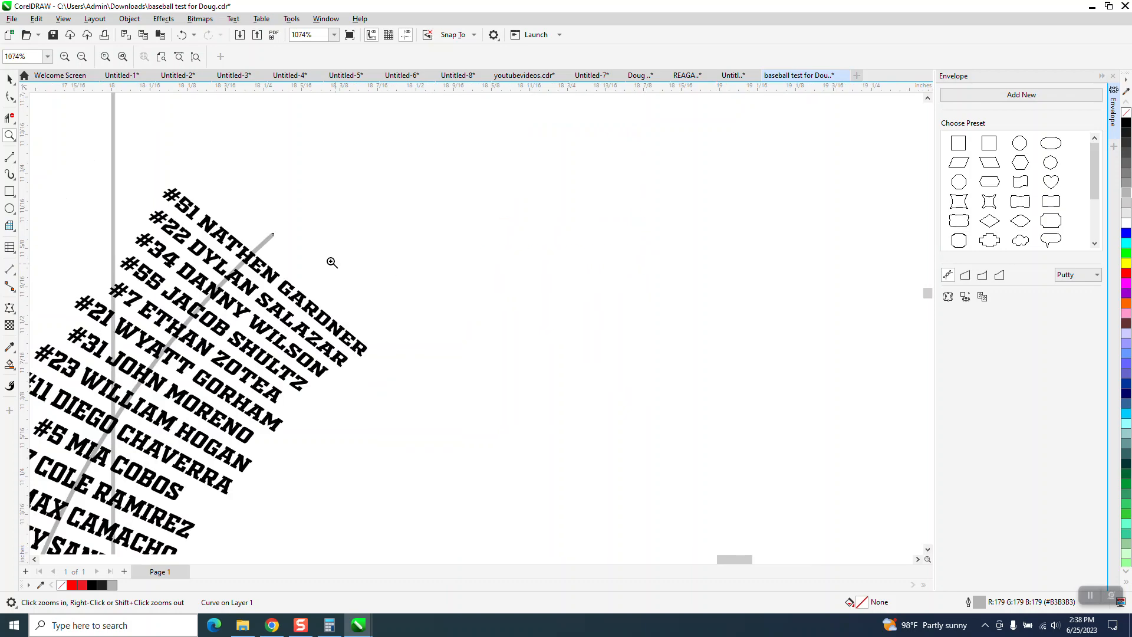
pyautogui.scroll(-3, 333, 257)
pyautogui.scroll(-1, 334, 257)
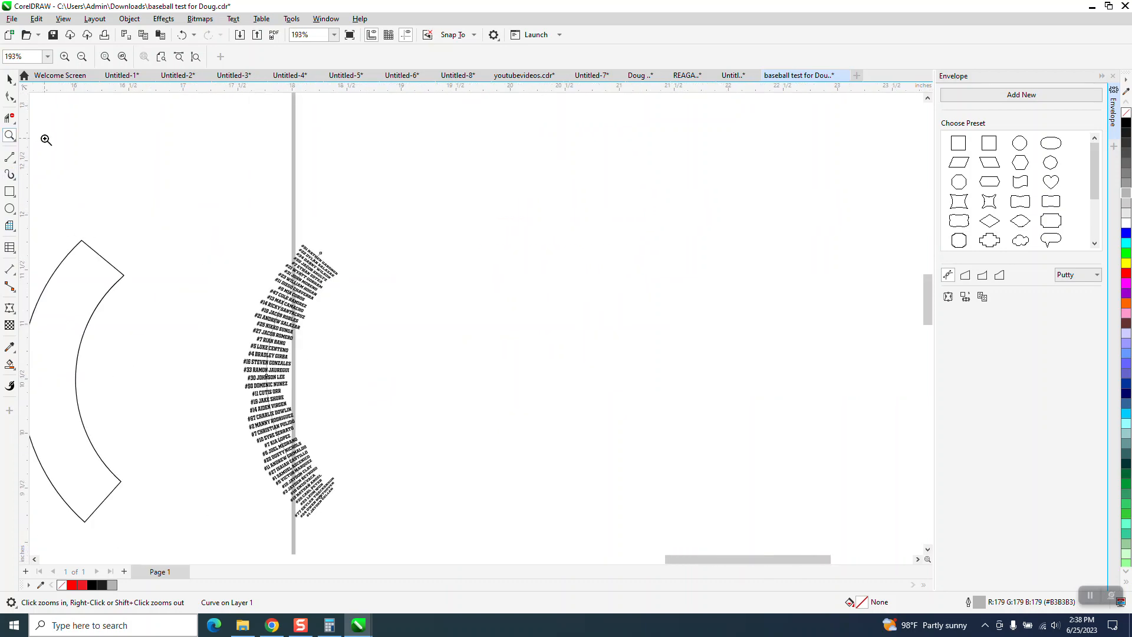
# - Undo the arc's recoloring and move, along with the earlier moves, centering and envelope, back to the straight name list
pyautogui.click(182, 36)
pyautogui.click(182, 35)
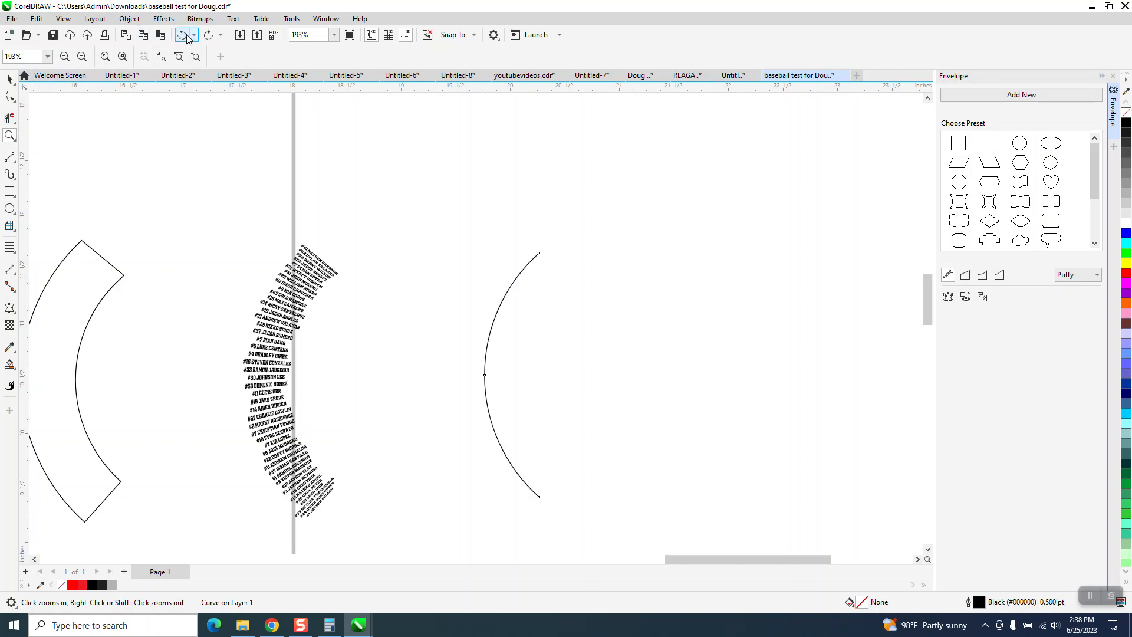
pyautogui.click(182, 36)
pyautogui.click(193, 36)
pyautogui.click(194, 36)
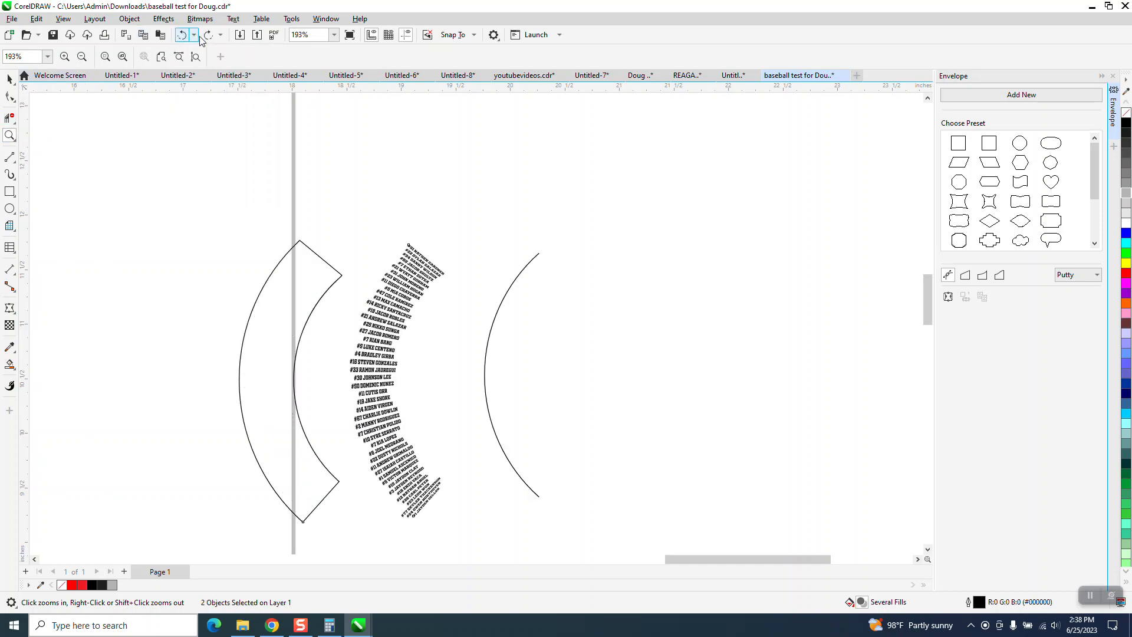
pyautogui.click(182, 35)
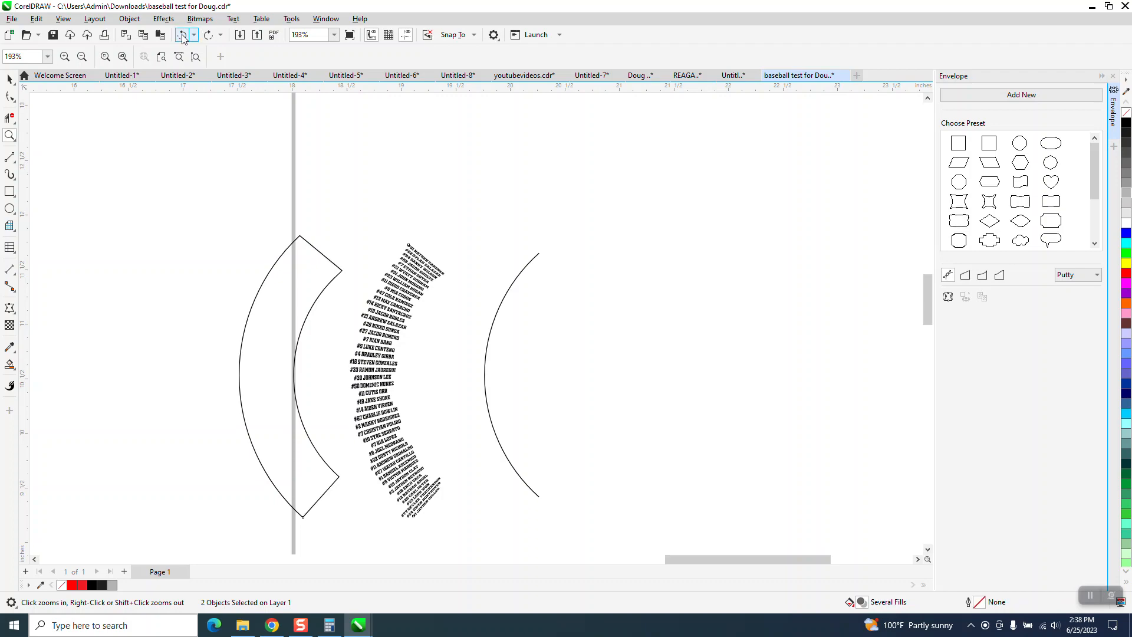
pyautogui.click(183, 35)
pyautogui.click(183, 35)
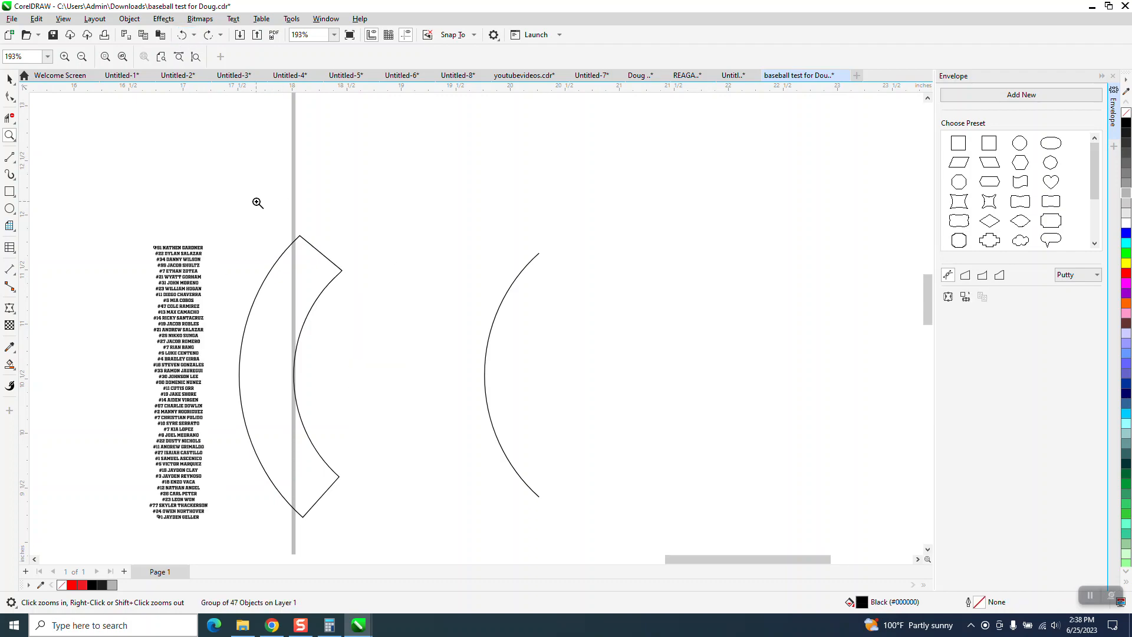
# - Duplicate the straight name list and band outline twice, placing the copies about 4 and 6 inches to the right
pyautogui.scroll(-1, 258, 201)
pyautogui.click(9, 78)
pyautogui.moveTo(109, 185); pyautogui.dragTo(357, 477)
pyautogui.hotkey('ctrl', 'd')
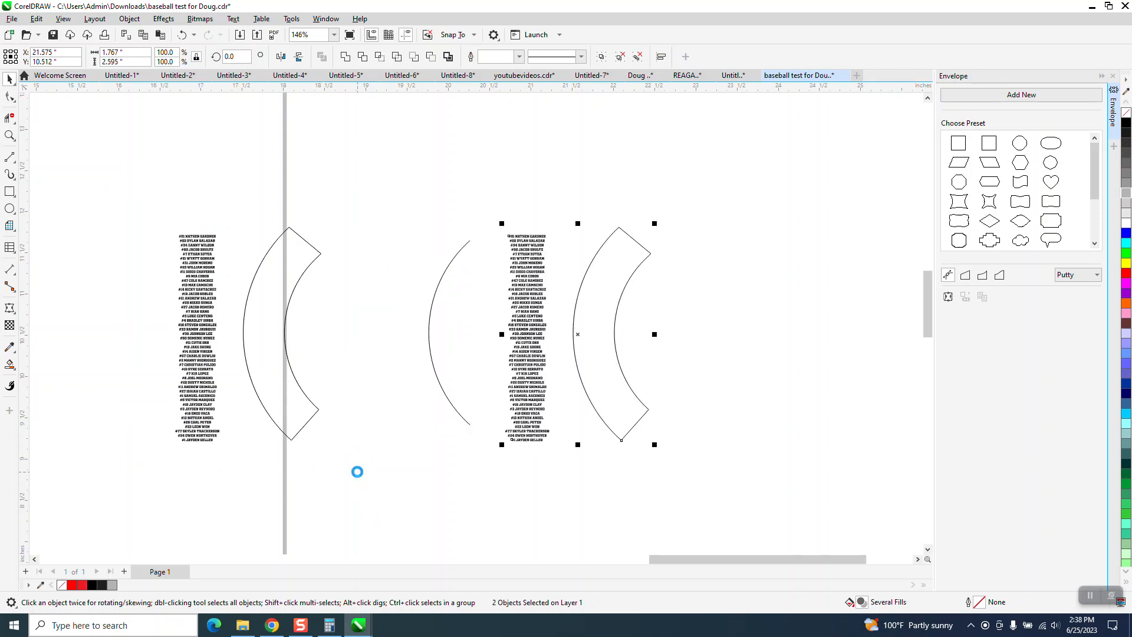
pyautogui.hotkey('ctrl', 'd')
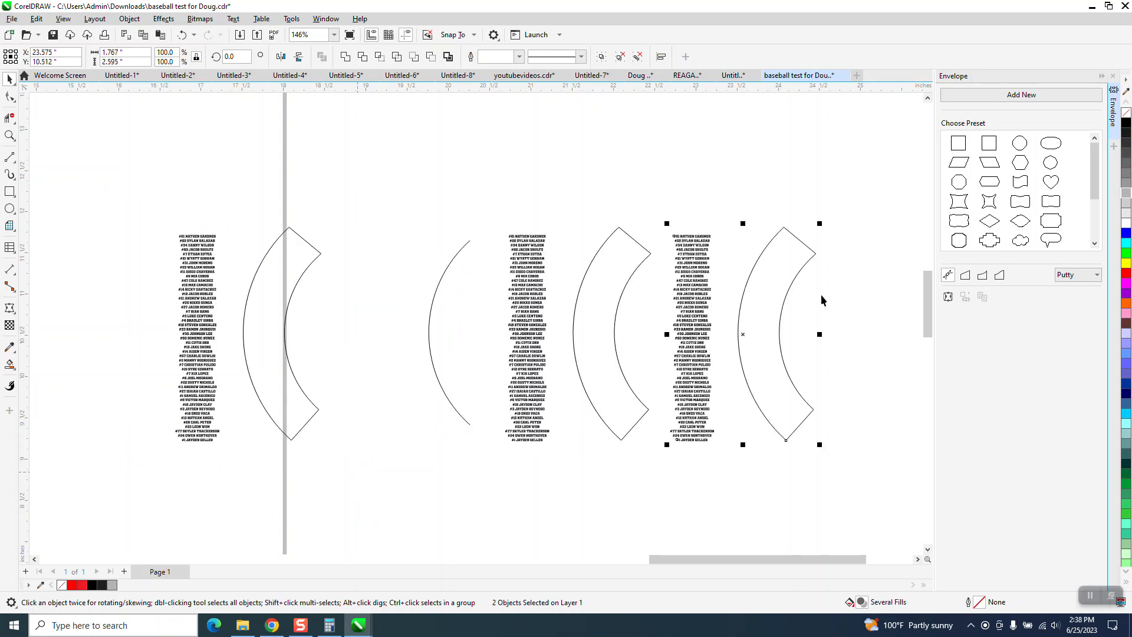
# - Try enveloping the rightmost name list to its neighboring band outline with Vertical mapping, examine the distortion, and undo it
pyautogui.click(764, 260)
pyautogui.click(694, 287)
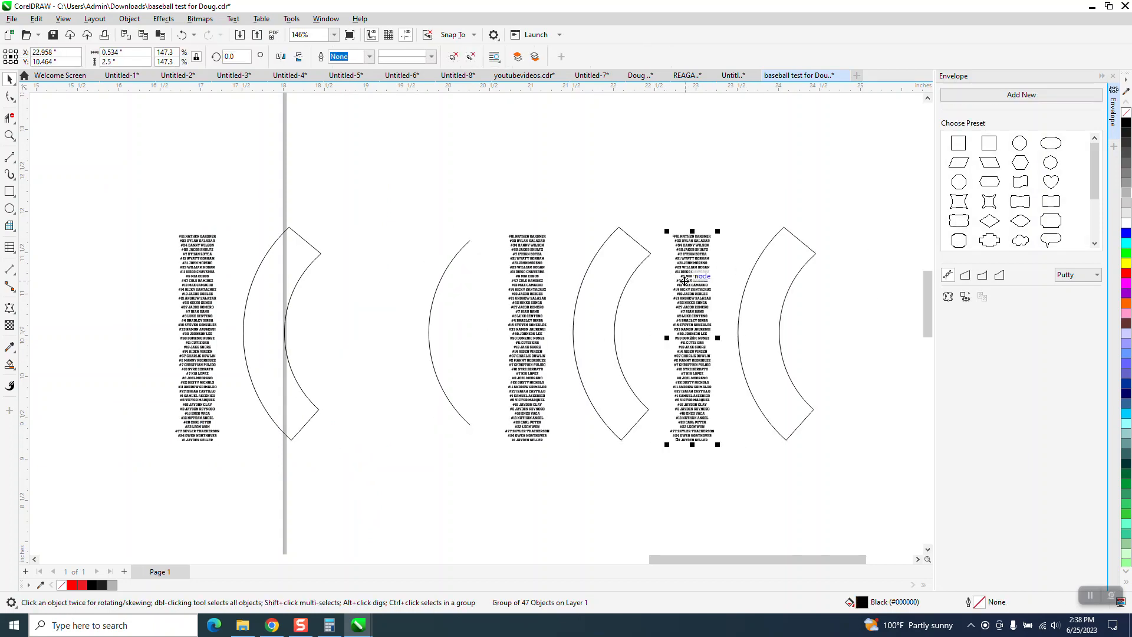
pyautogui.click(1097, 275)
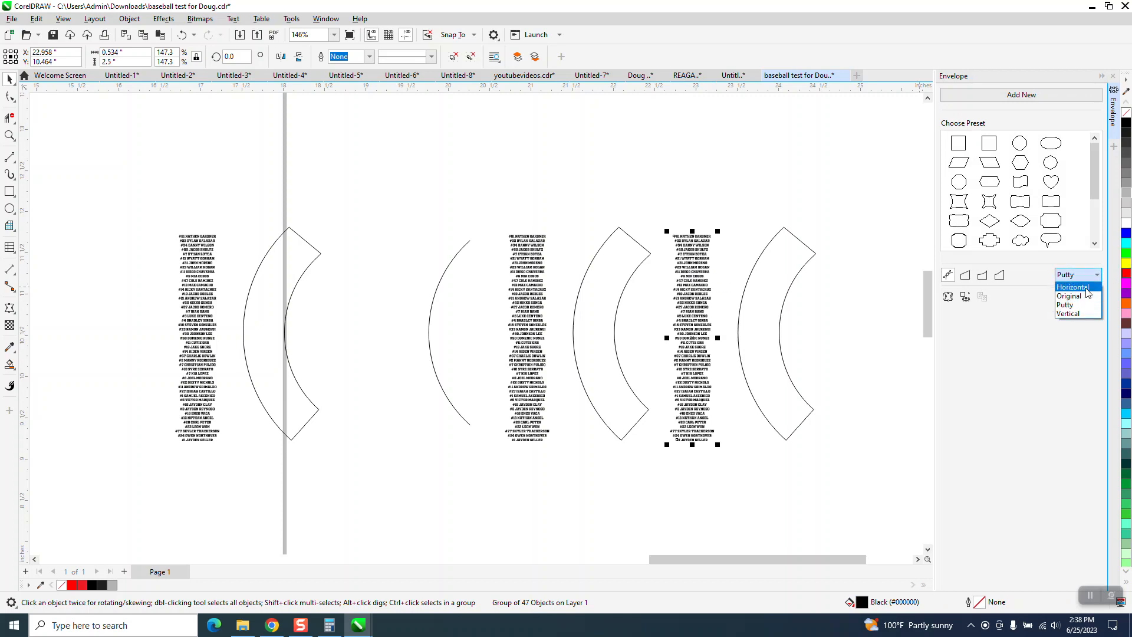
pyautogui.click(1070, 313)
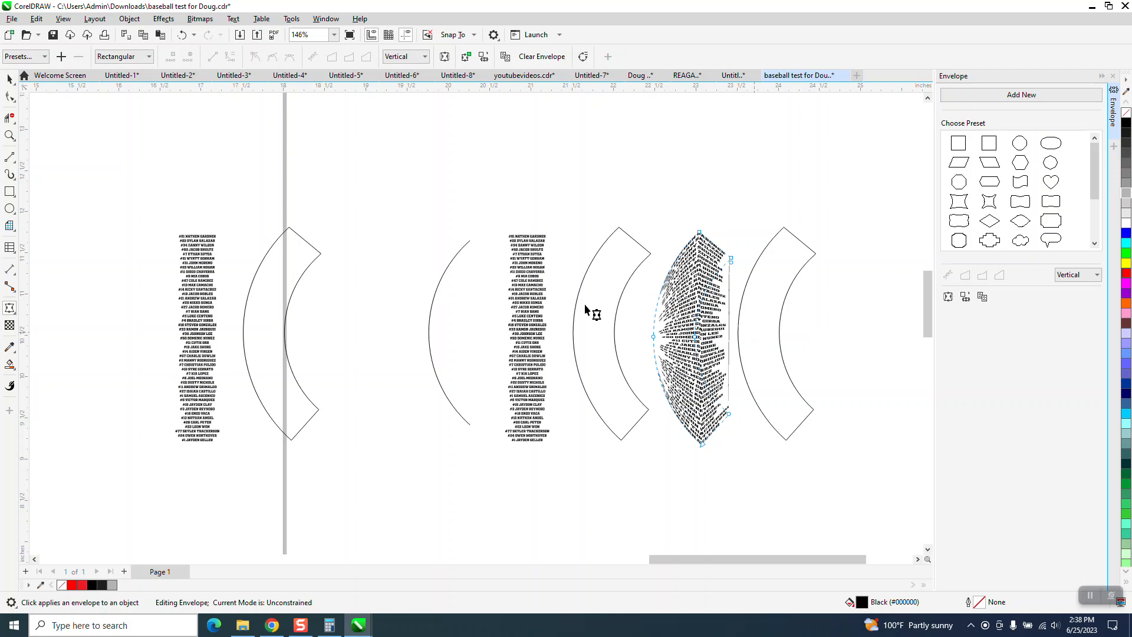
pyautogui.click(9, 136)
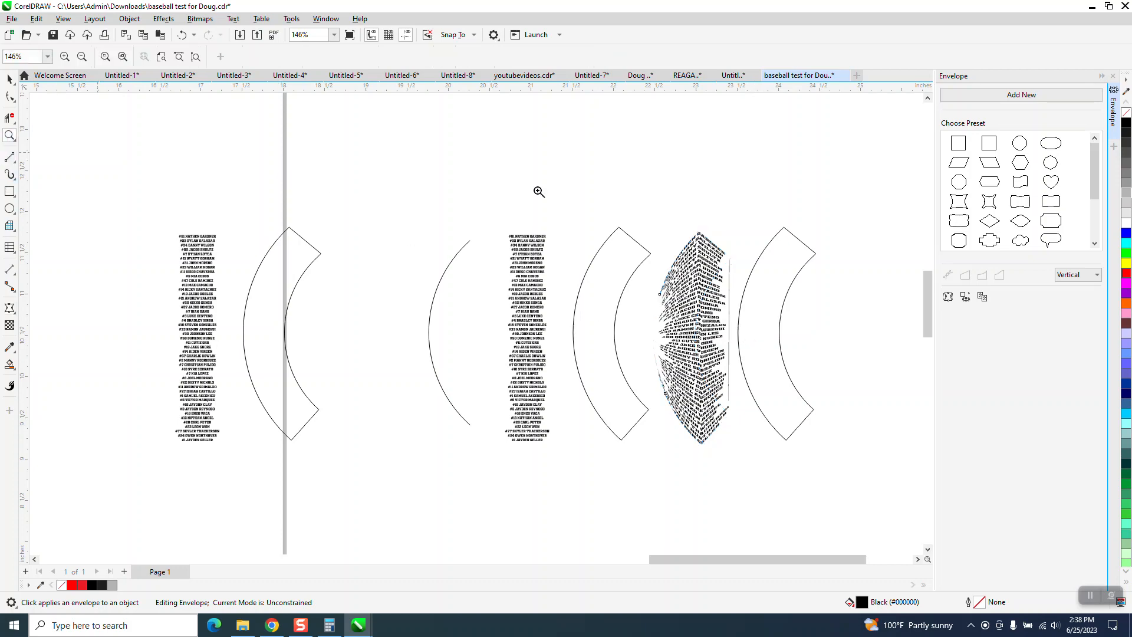
pyautogui.moveTo(675, 215); pyautogui.dragTo(767, 359)
pyautogui.scroll(-3, 654, 324)
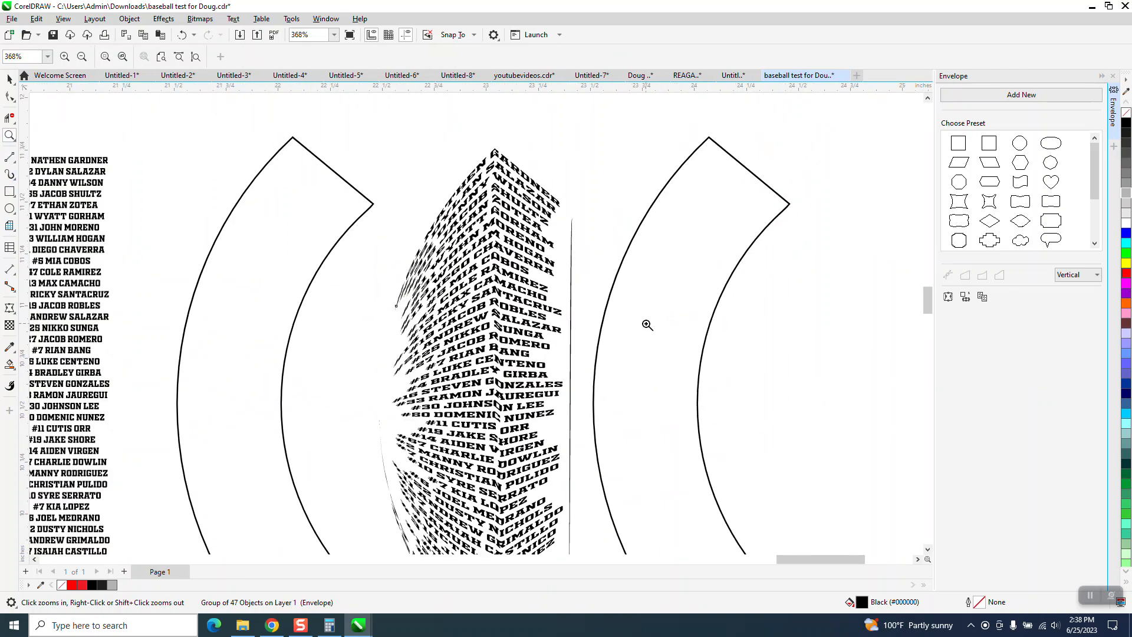
pyautogui.click(182, 36)
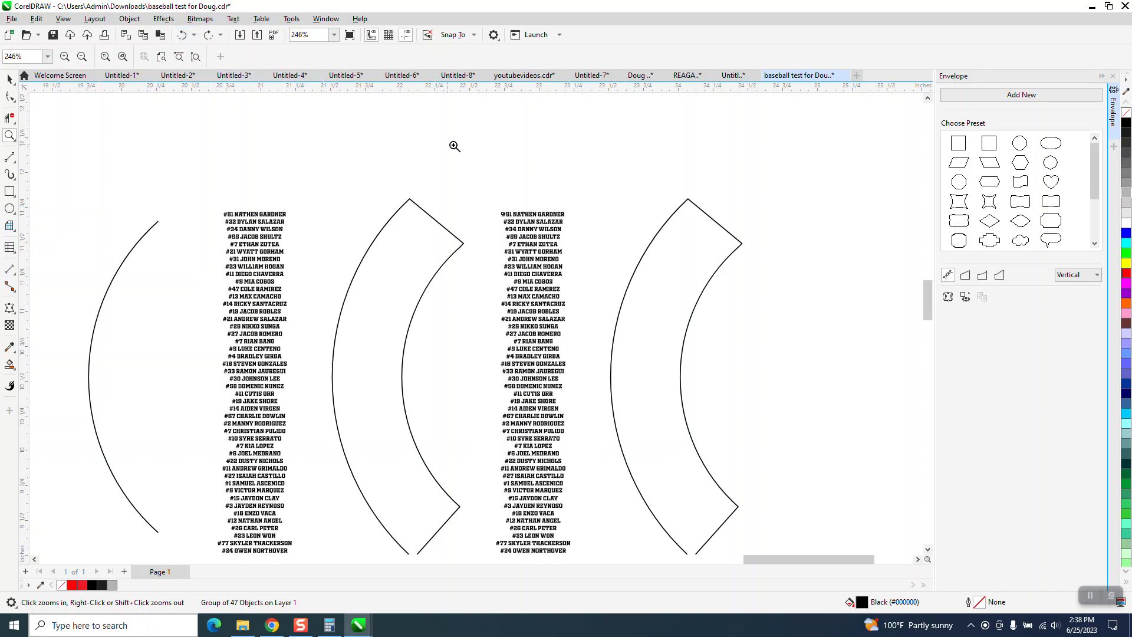
# - Try enveloping the rightmost name list to the band outline with Horizontal mapping, and undo it
pyautogui.click(1096, 275)
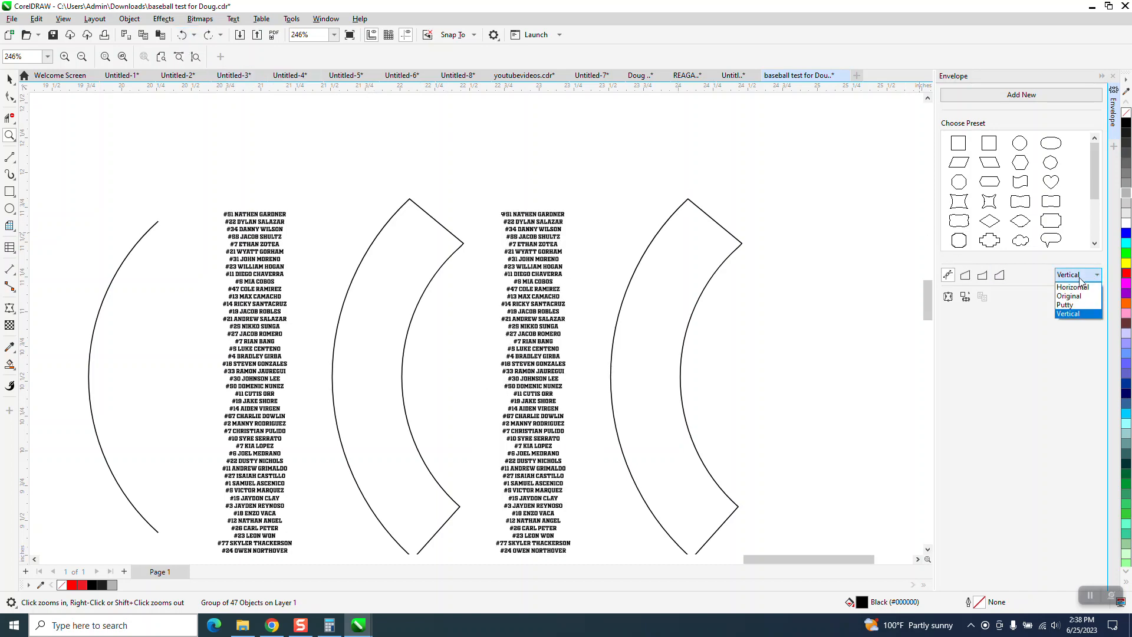
pyautogui.click(1072, 286)
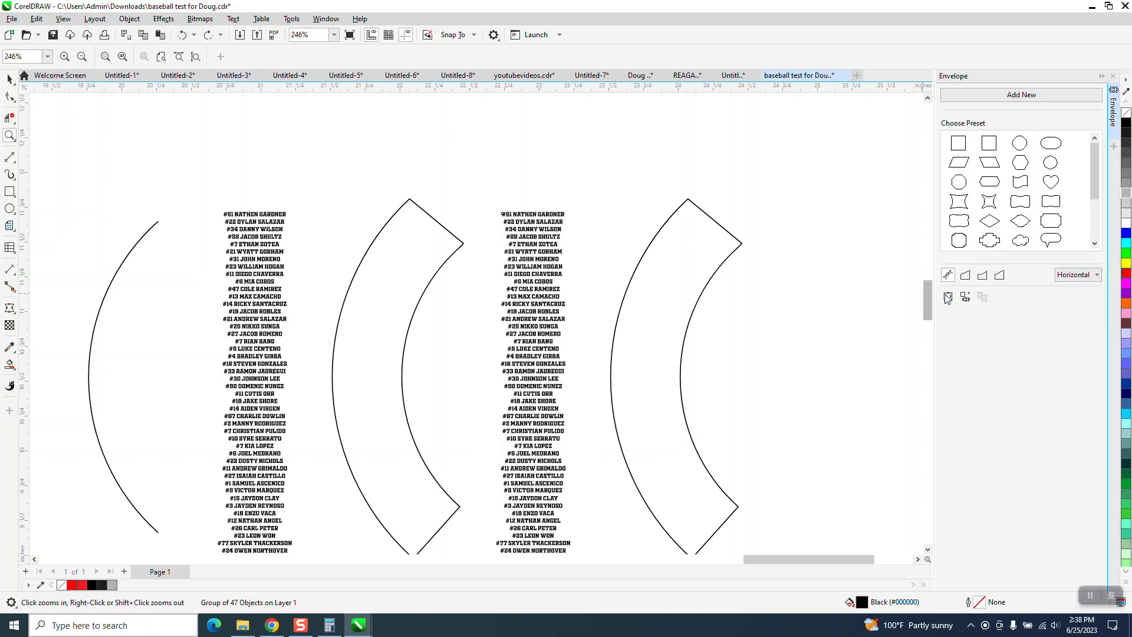
pyautogui.click(636, 299)
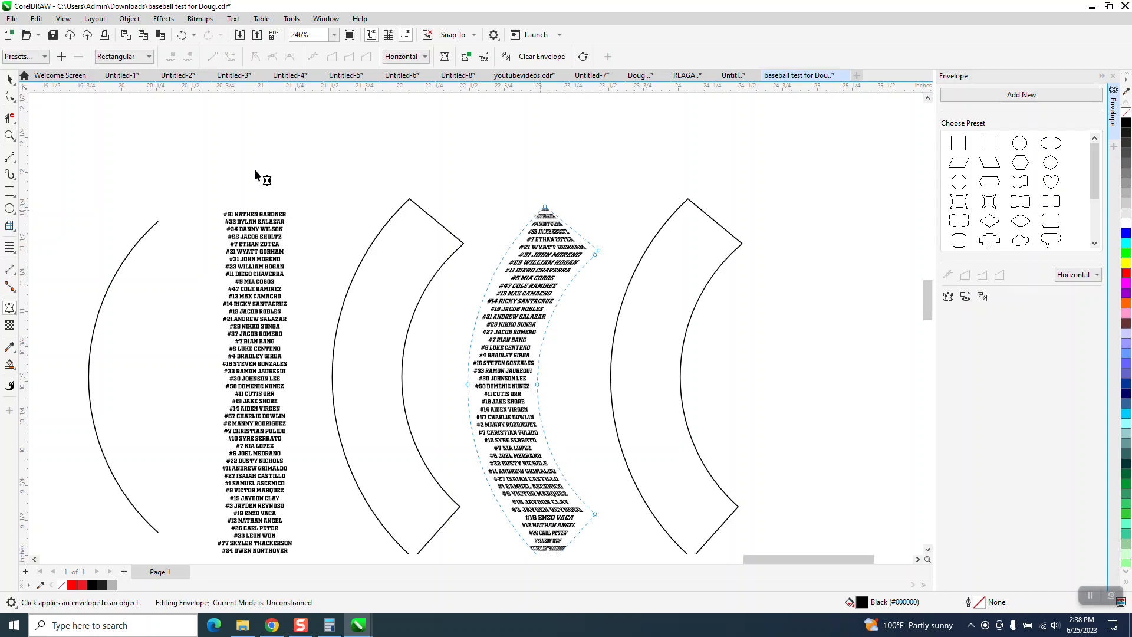
pyautogui.click(183, 35)
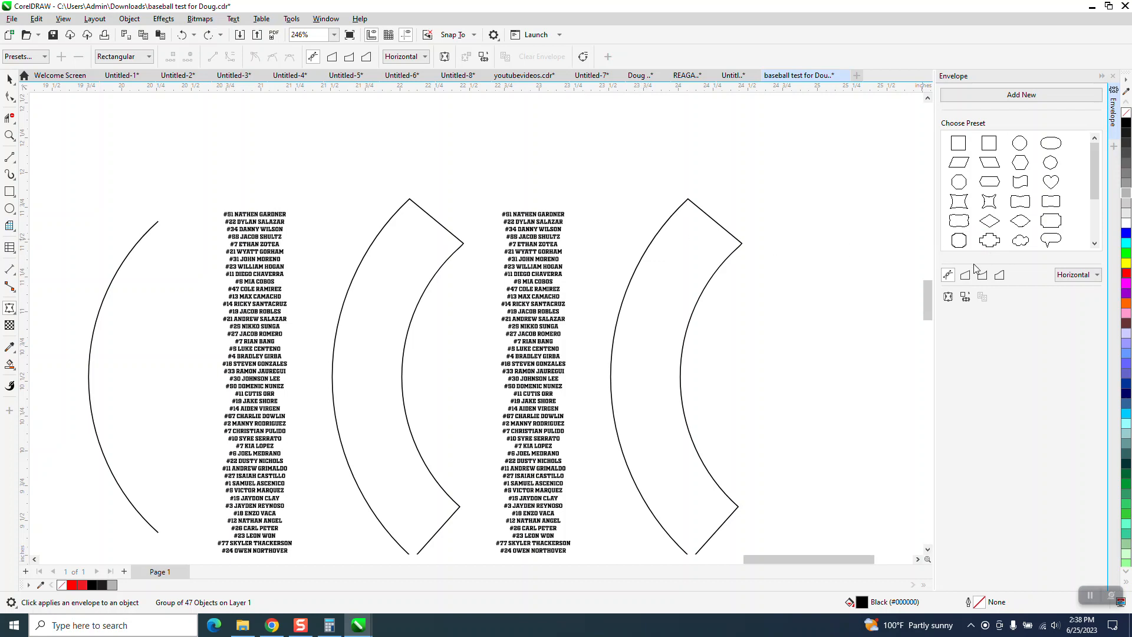
# - Try enveloping the rightmost name list to the band outline with Original mapping, and undo it
pyautogui.click(1096, 276)
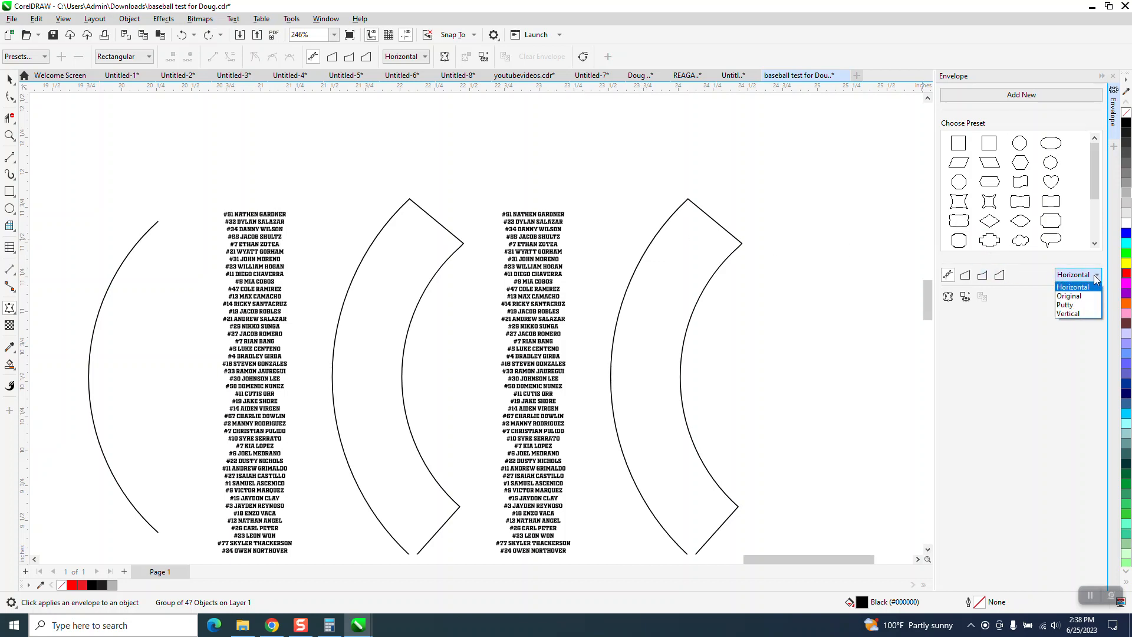
pyautogui.click(1068, 296)
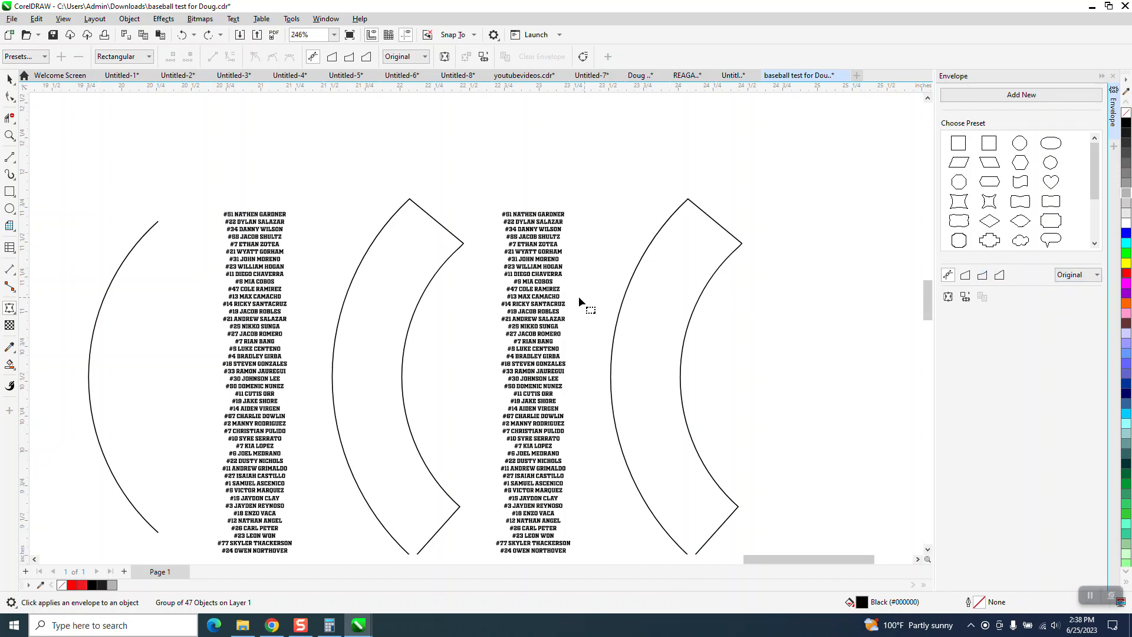
pyautogui.click(10, 78)
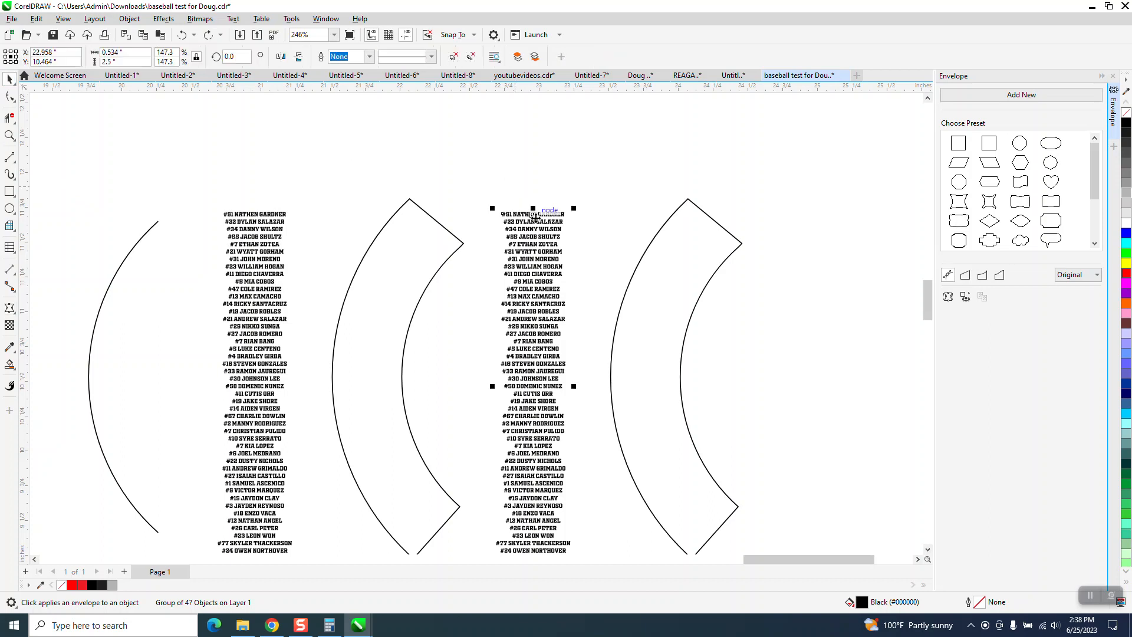
pyautogui.click(1097, 276)
pyautogui.click(1074, 297)
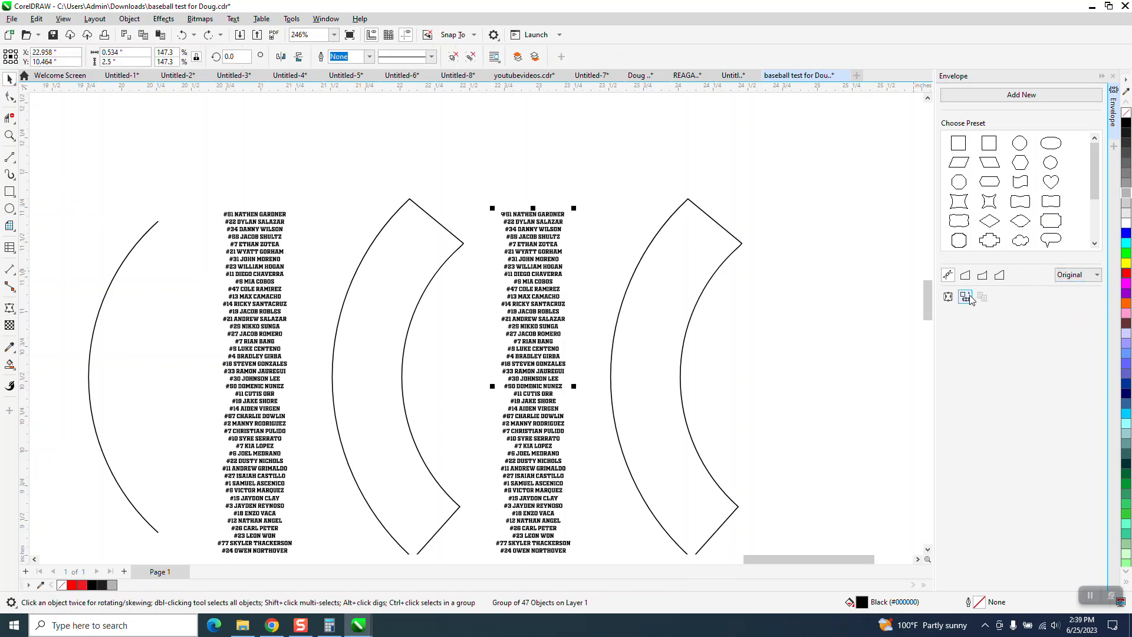
pyautogui.click(947, 297)
pyautogui.click(658, 283)
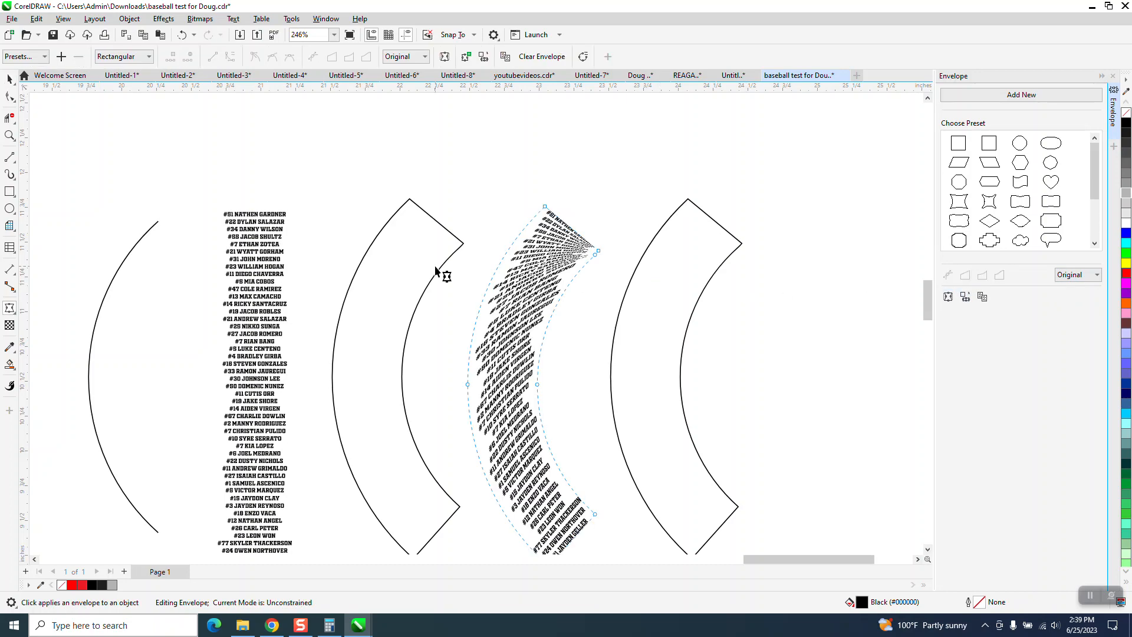
pyautogui.click(183, 35)
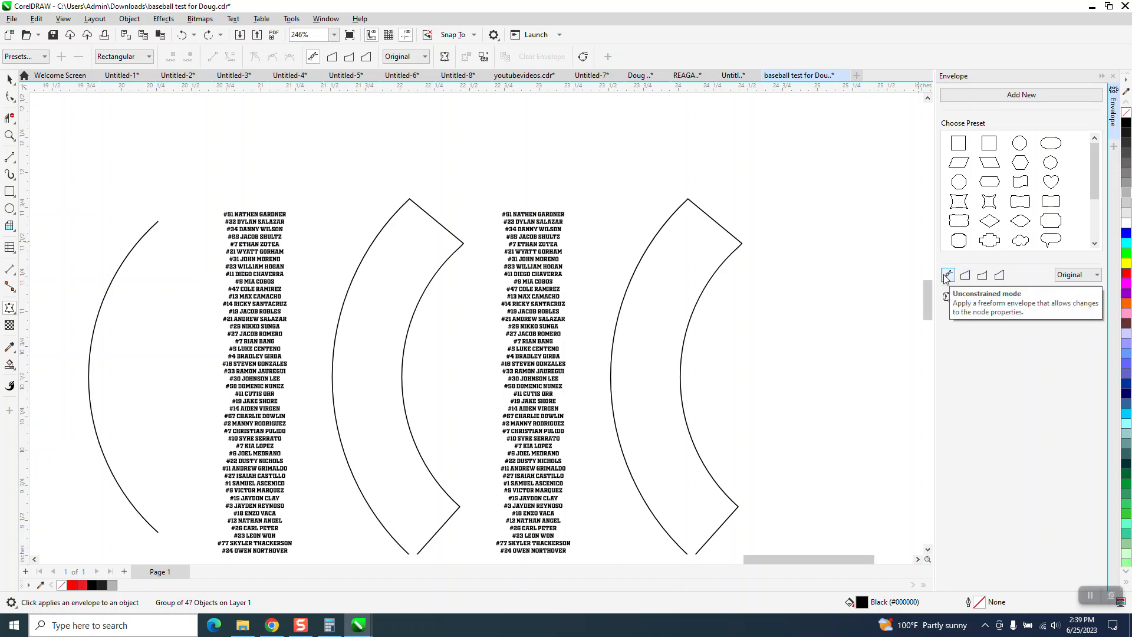
# - Try enveloping the rightmost name list to the band outline in Single Arc mode with Original mapping, and undo it
pyautogui.click(982, 277)
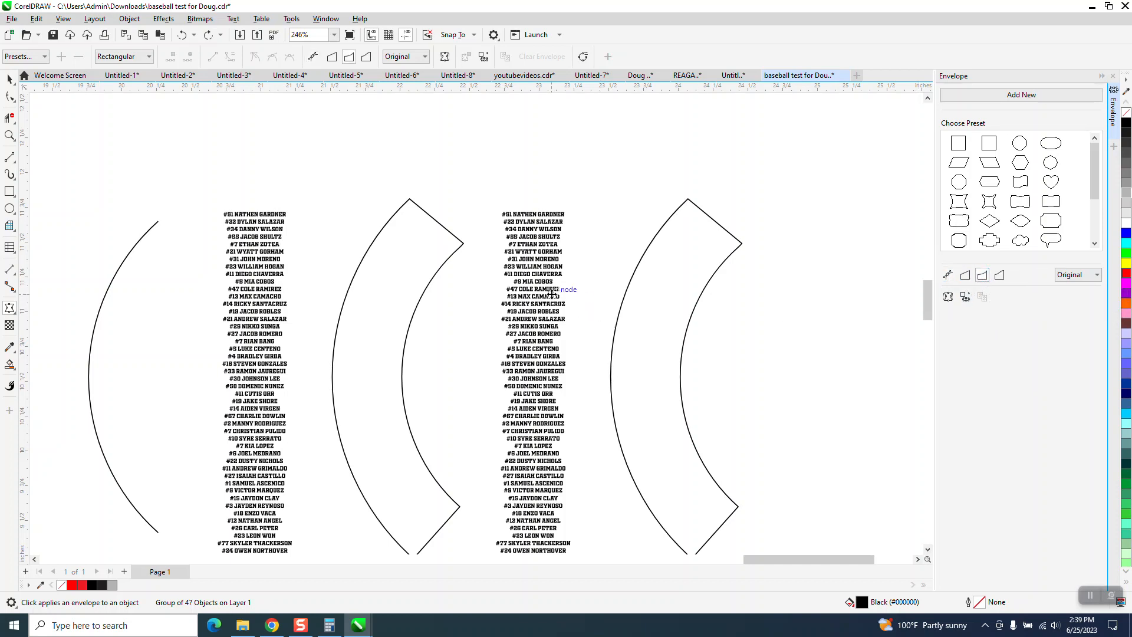
pyautogui.click(10, 78)
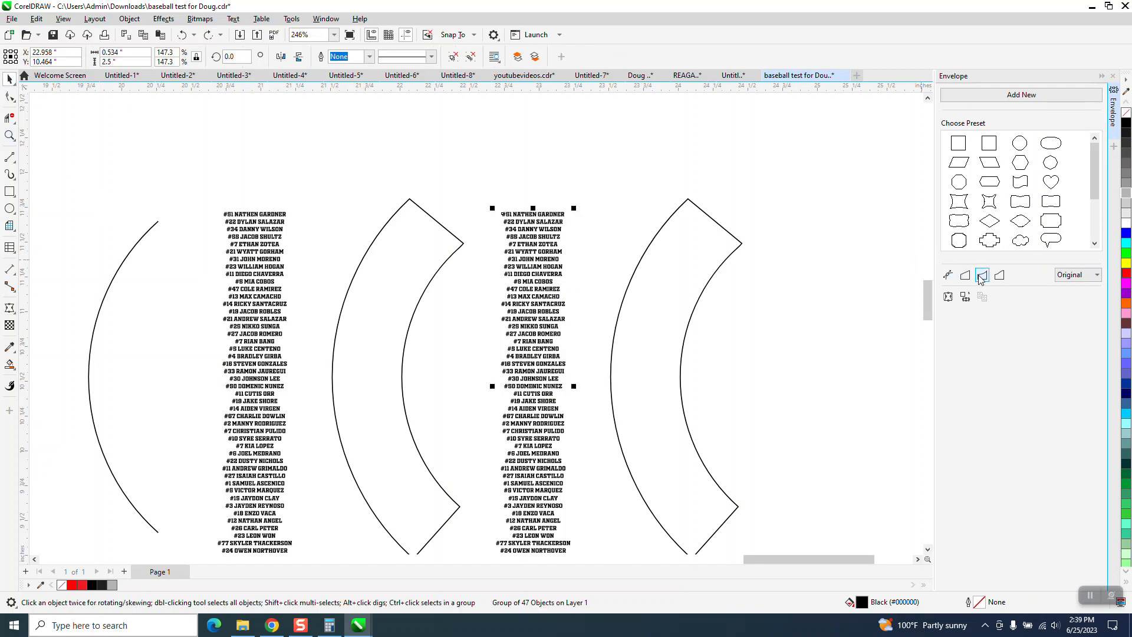
pyautogui.click(969, 295)
pyautogui.click(637, 306)
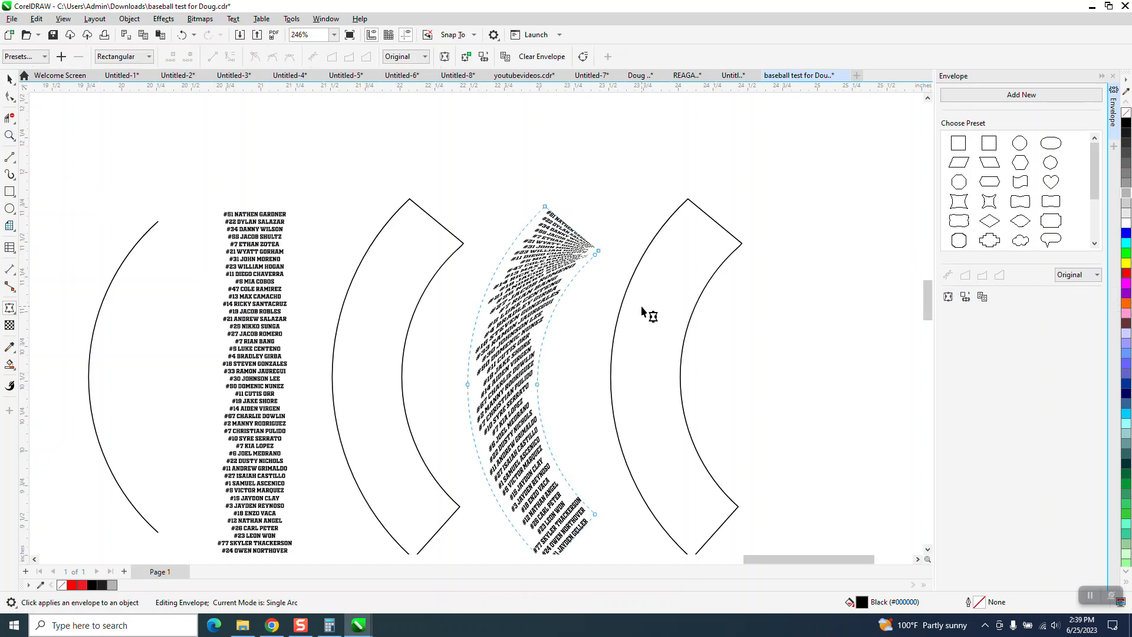
pyautogui.click(182, 35)
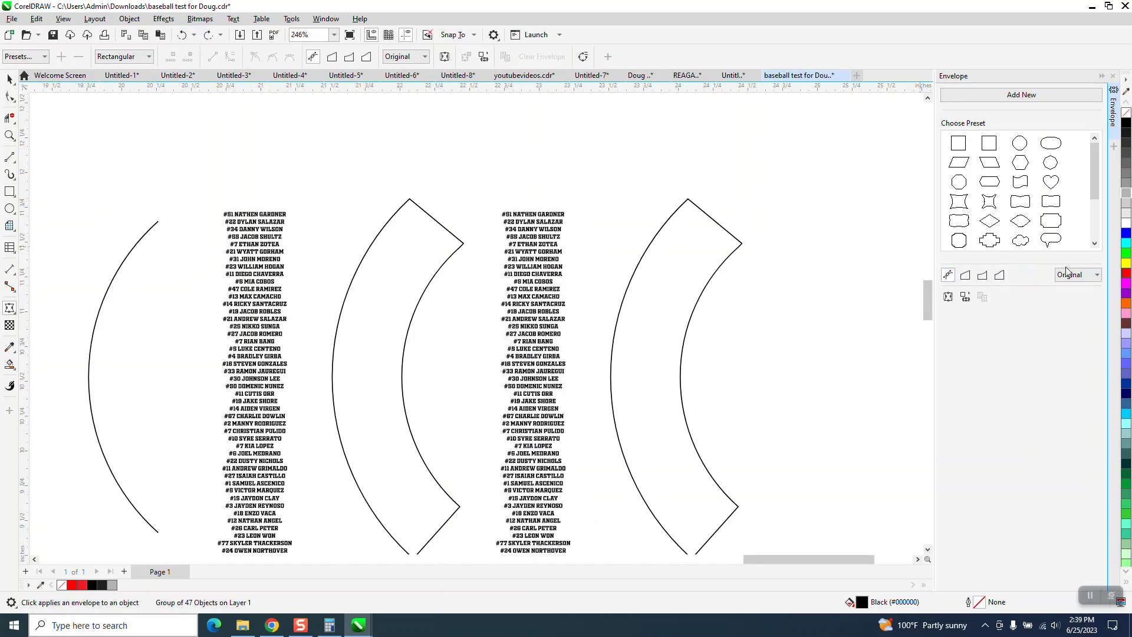
# - Envelope the rightmost name list to the band outline with Putty mapping
pyautogui.click(1088, 275)
pyautogui.click(1067, 305)
pyautogui.click(10, 79)
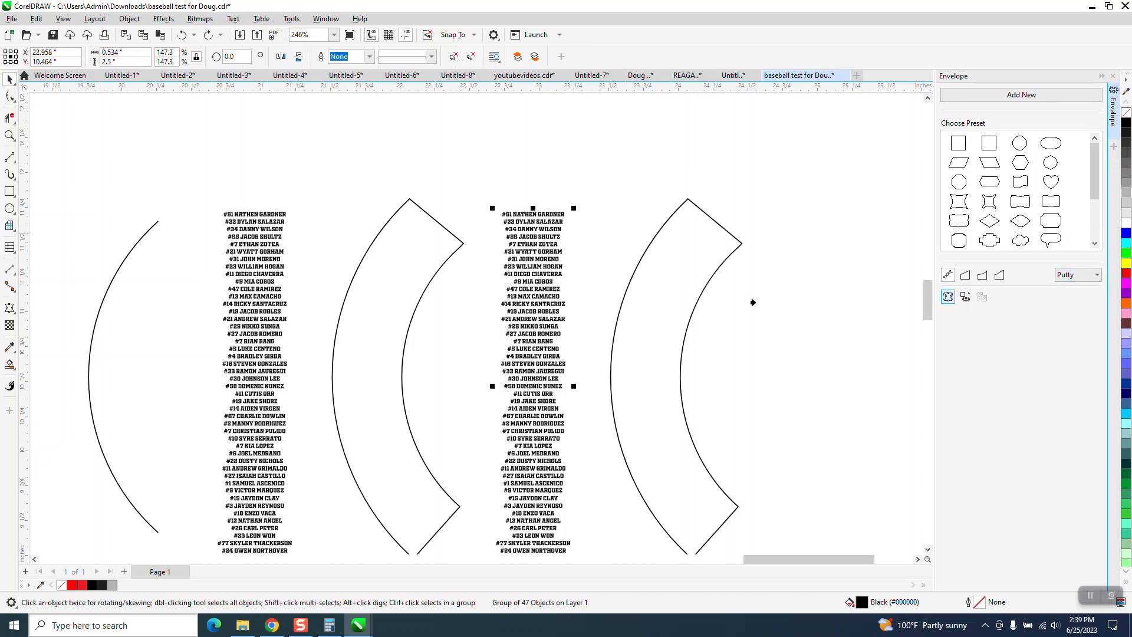
pyautogui.click(659, 294)
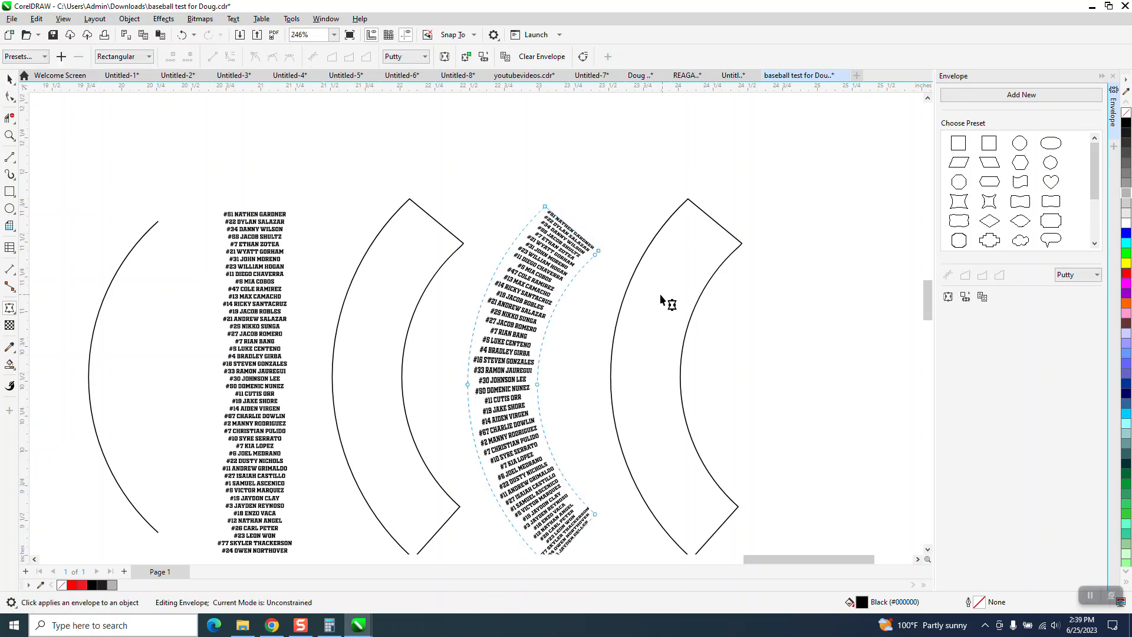
# - Try moving the enveloped name list 8 inches to the left, past the single arc line
pyautogui.click(9, 135)
pyautogui.moveTo(483, 197); pyautogui.dragTo(715, 531)
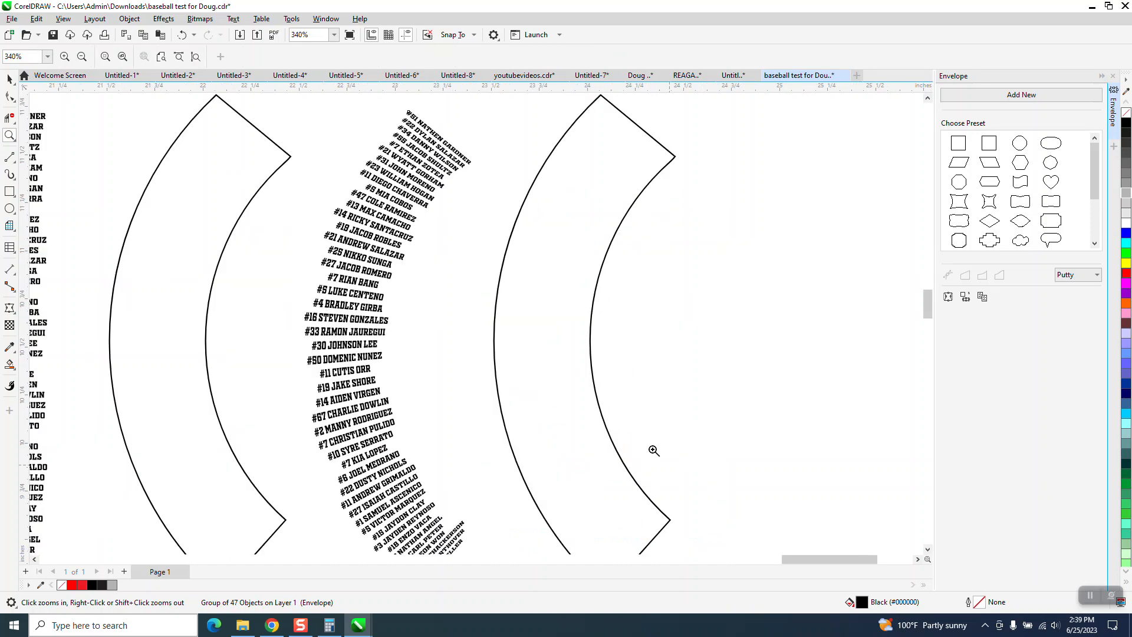
pyautogui.rightClick(494, 343)
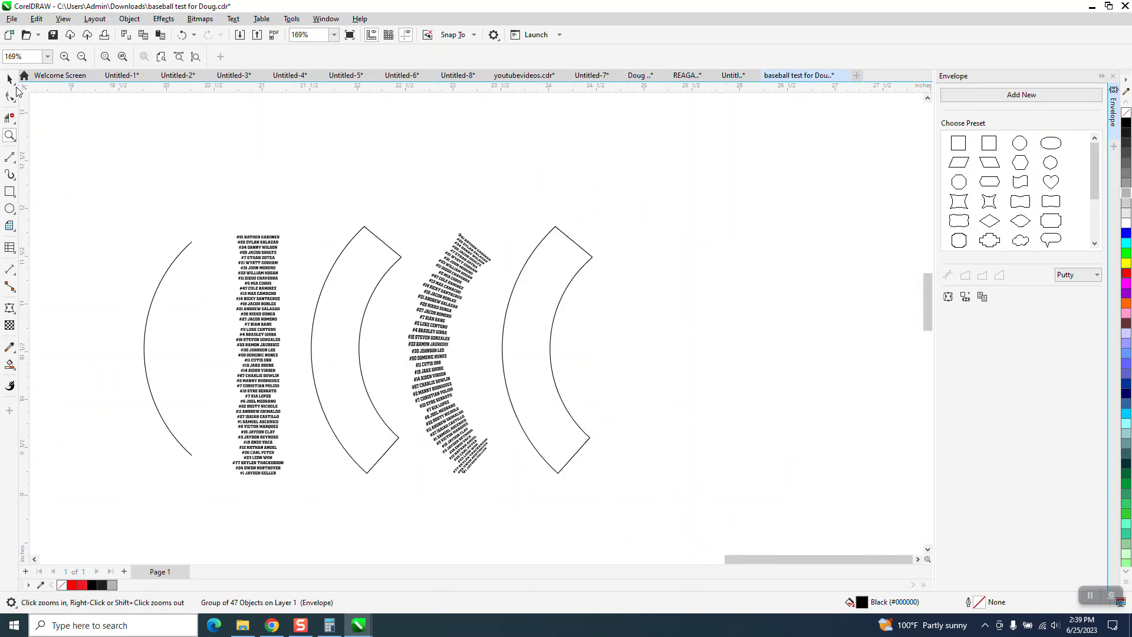
pyautogui.click(10, 79)
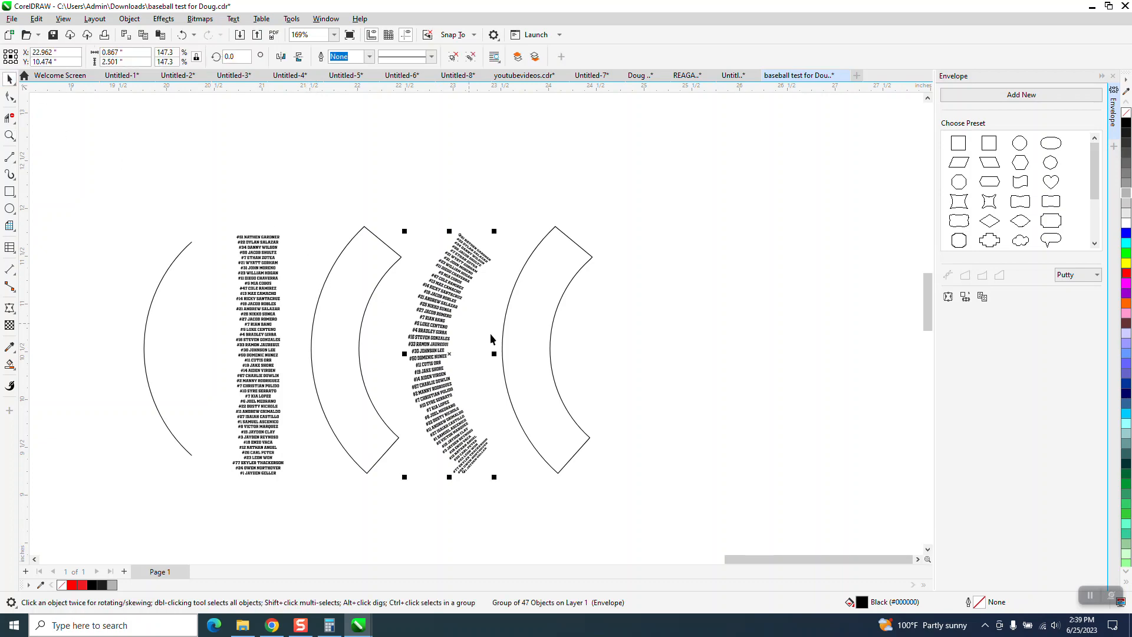
pyautogui.press('Left')
pyautogui.press('Left')
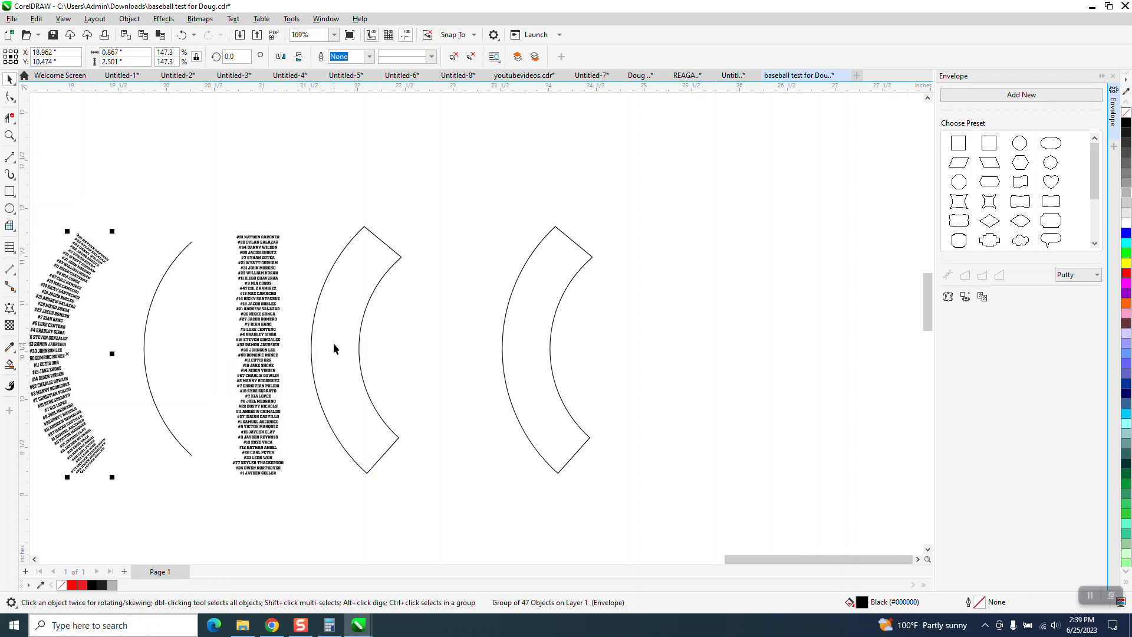
pyautogui.scroll(-1, 434, 338)
pyautogui.scroll(-1, 445, 345)
pyautogui.press('Left')
pyautogui.press('Left')
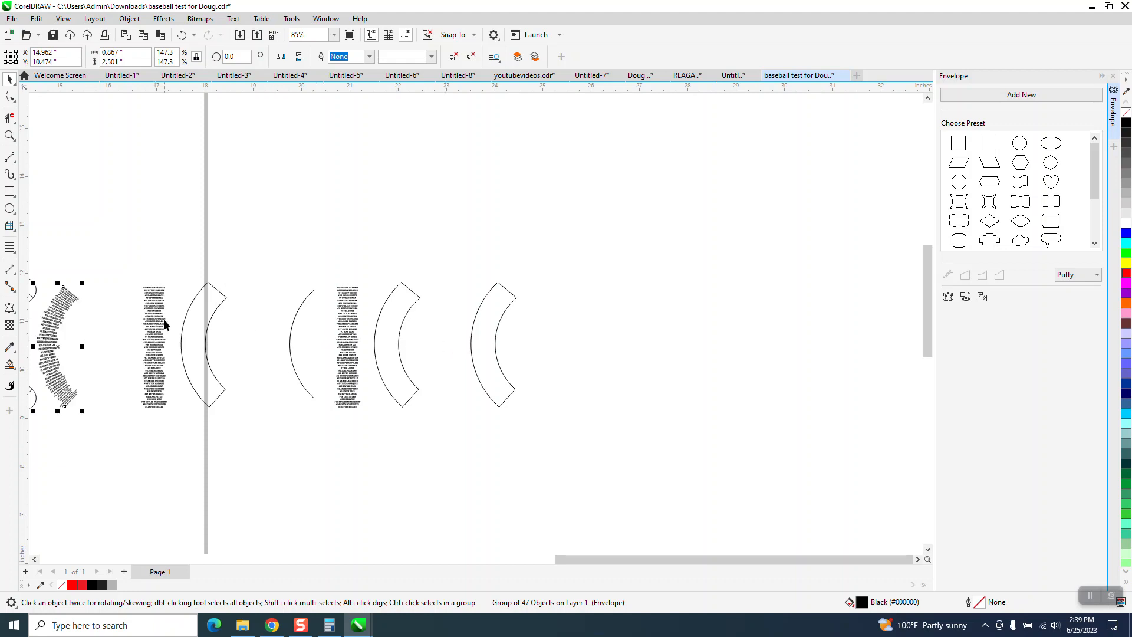
# - Move the enveloped name list back to the right and centre it horizontally on the rightmost band outline
pyautogui.press('Right')
pyautogui.press('Right')
pyautogui.press('Right')
pyautogui.press('Right')
pyautogui.press('Right')
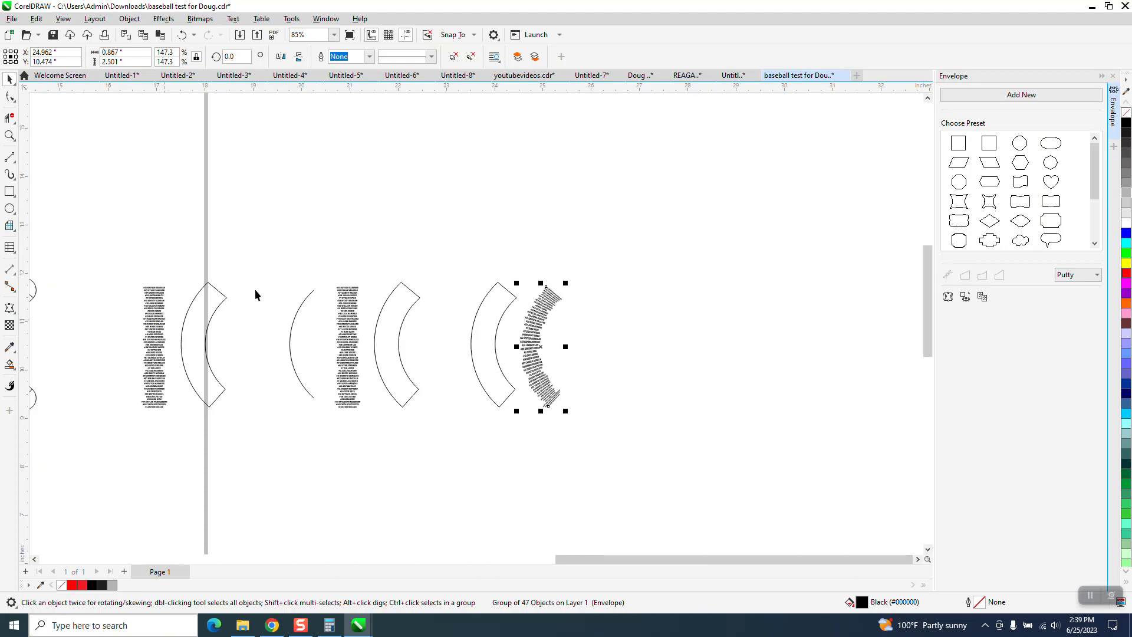
pyautogui.click(569, 274)
pyautogui.click(554, 293)
pyautogui.keyDown('shift'); pyautogui.click(477, 324); pyautogui.keyUp('shift')
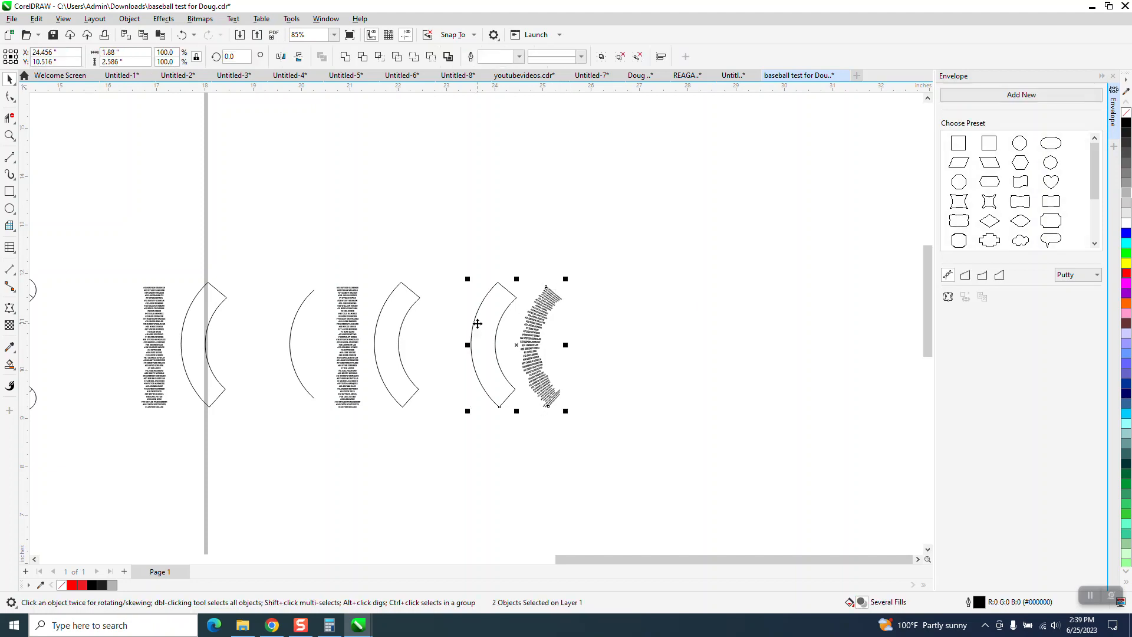
pyautogui.press('c')
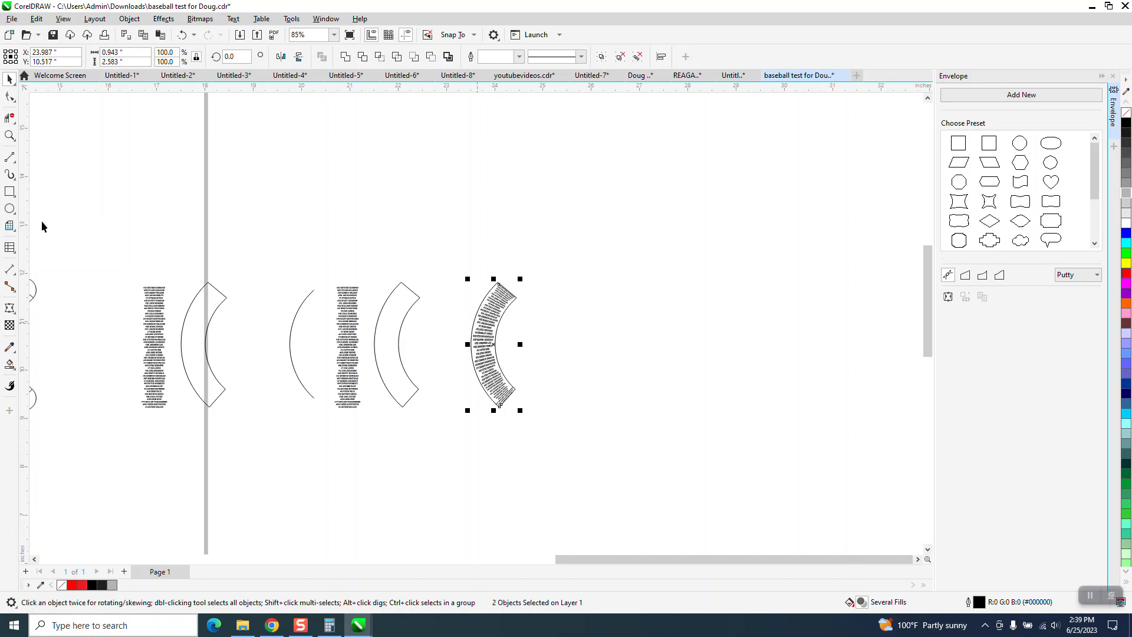
# - Move the single arc line 4 inches to the right so it runs through the curved name list
pyautogui.click(310, 294)
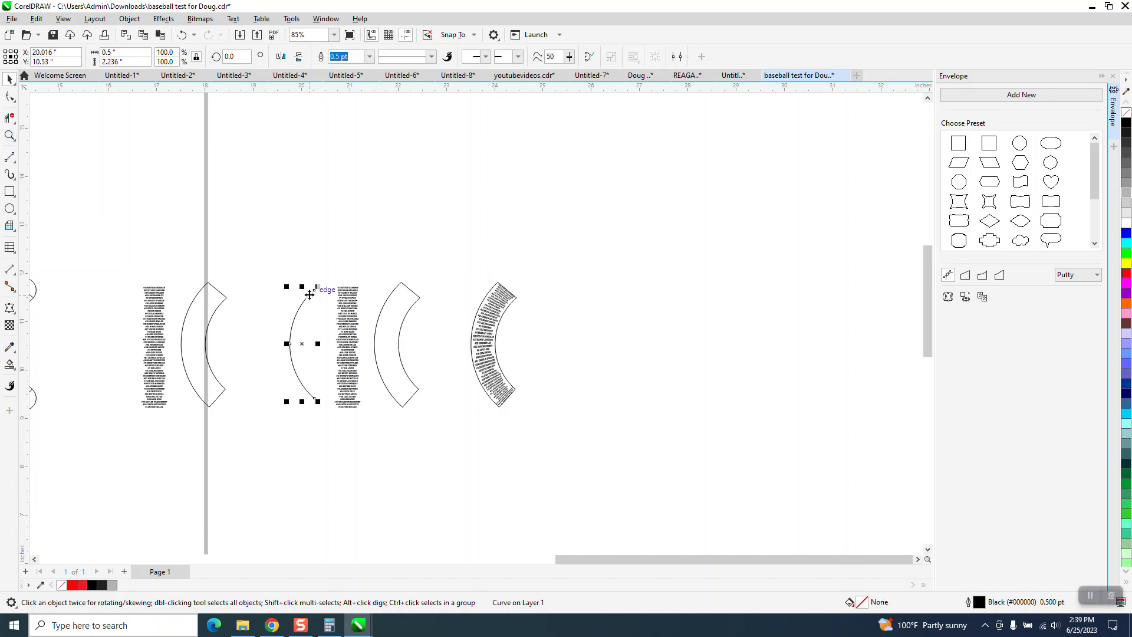
pyautogui.press('Right')
pyautogui.press('Right')
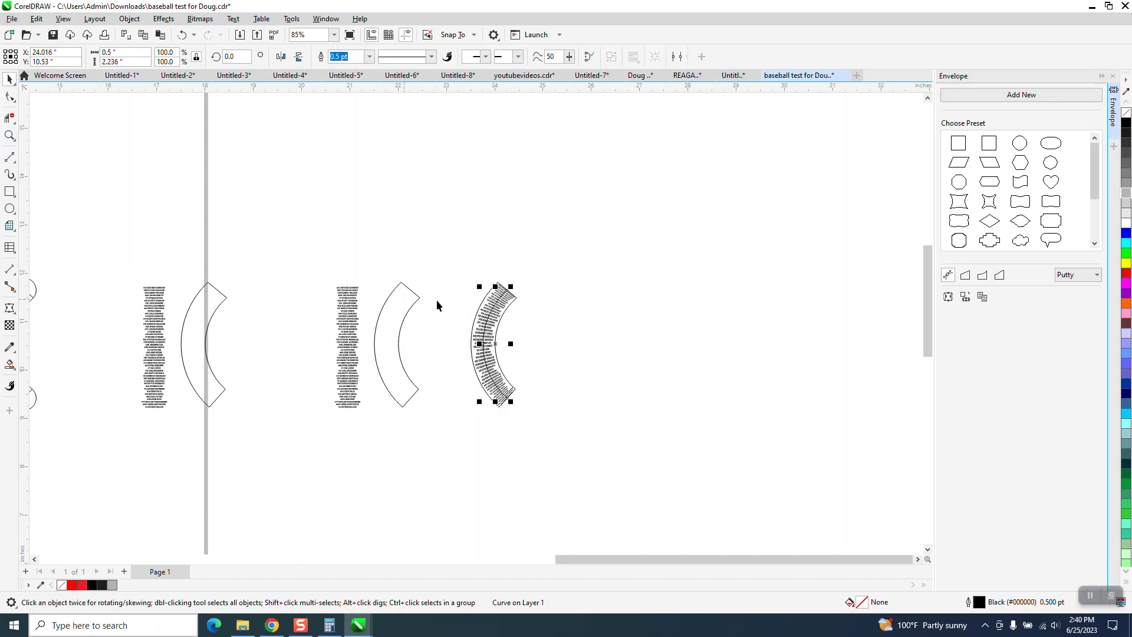
# - Delete the band outline that surrounds the curved name list
pyautogui.click(523, 290)
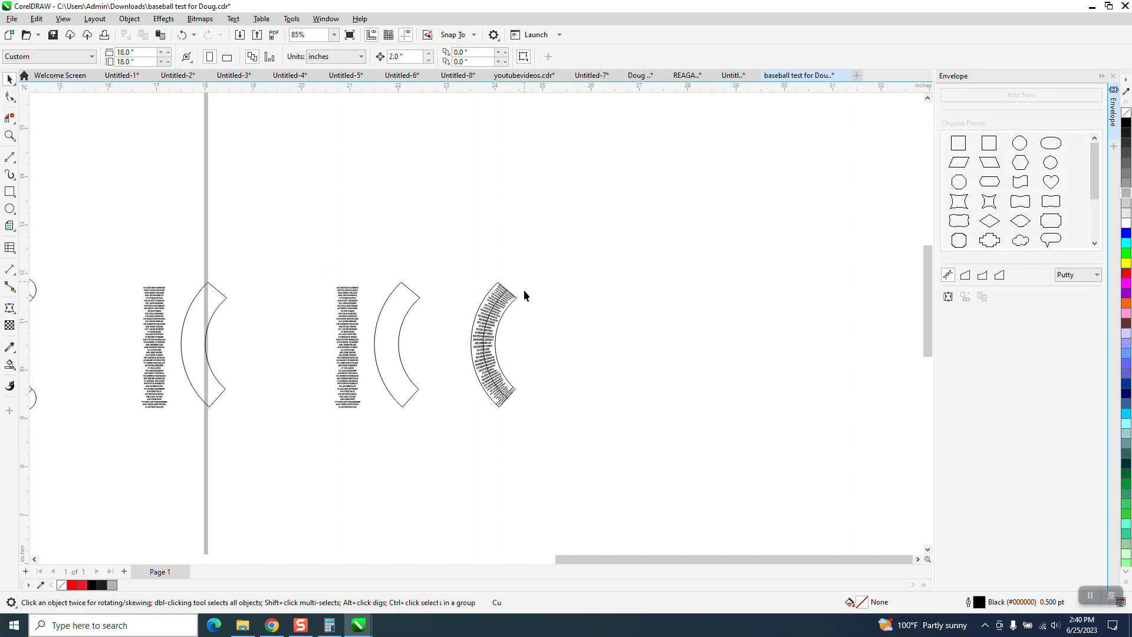
pyautogui.click(512, 306)
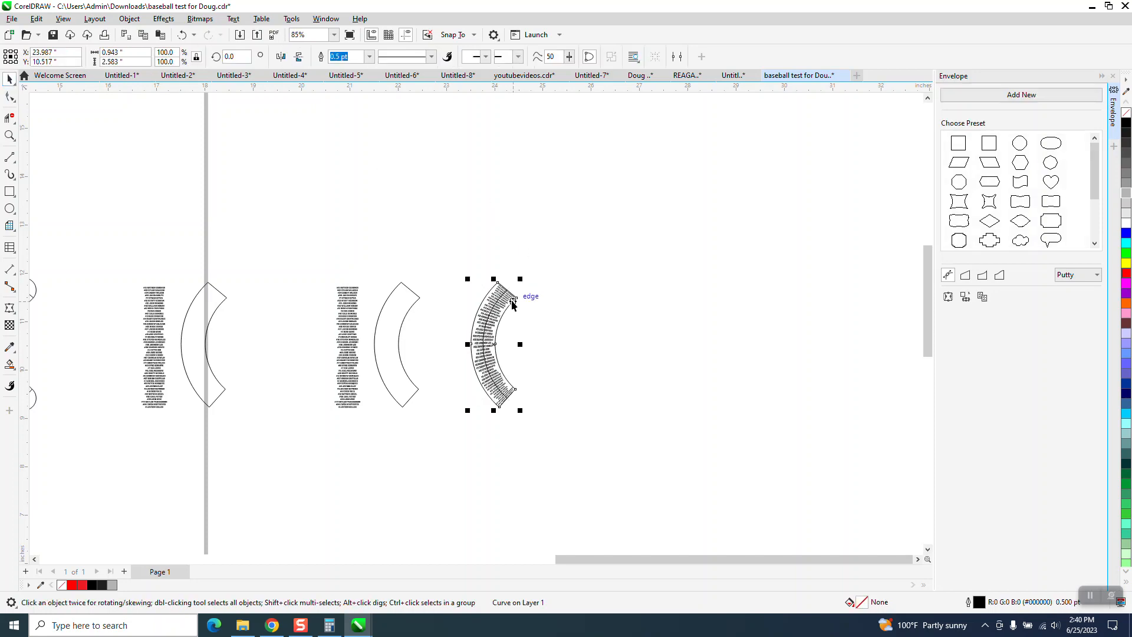
pyautogui.press('Delete')
# - Recolour the outline of the arc line through the curved names to light grey (#CCCCCC)
pyautogui.click(9, 135)
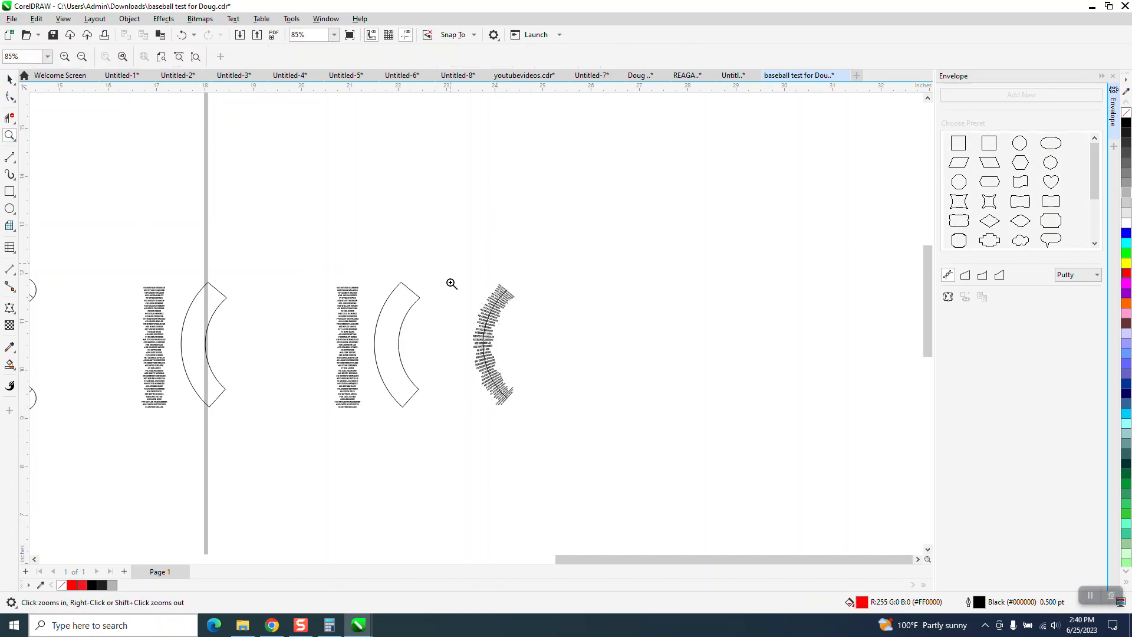
pyautogui.moveTo(450, 283); pyautogui.dragTo(590, 396)
pyautogui.moveTo(361, 156); pyautogui.dragTo(519, 213)
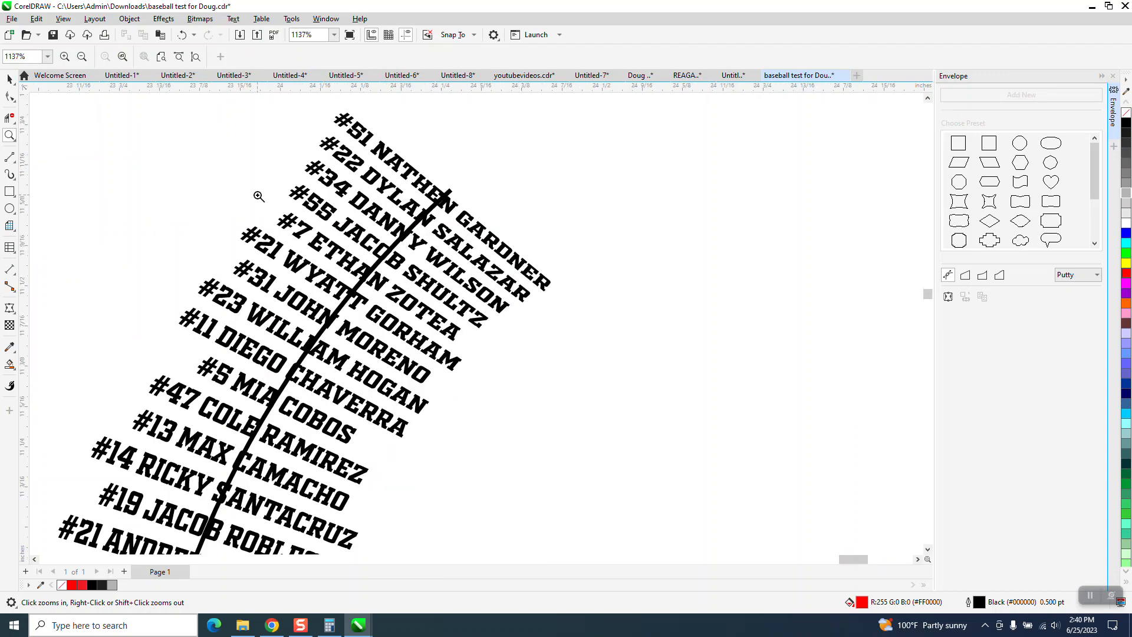
pyautogui.press('space')
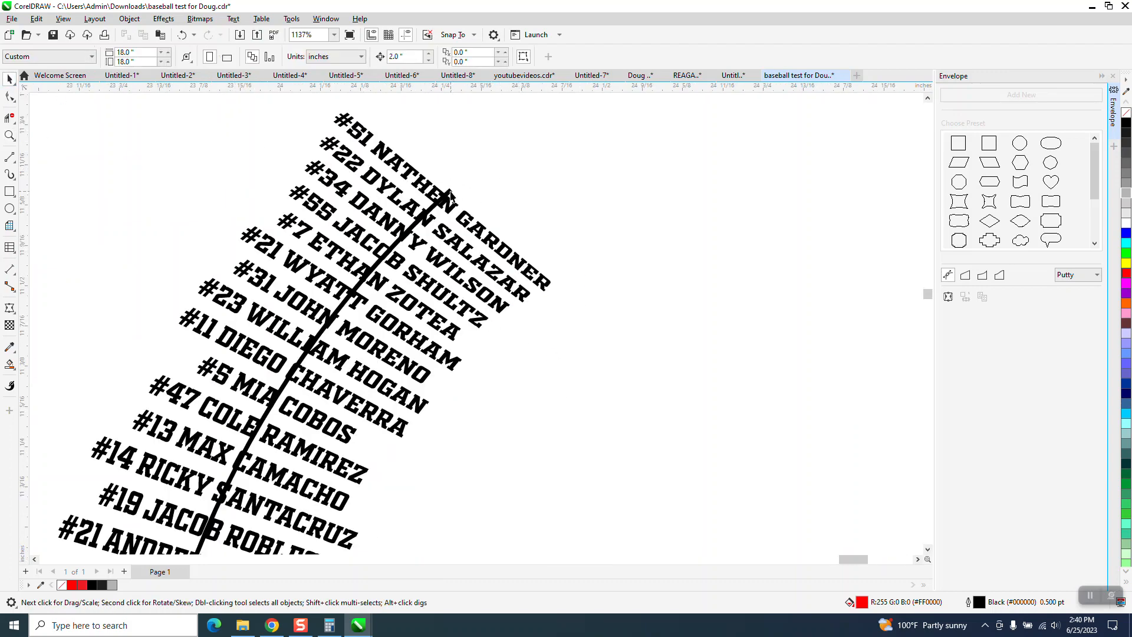
pyautogui.click(450, 193)
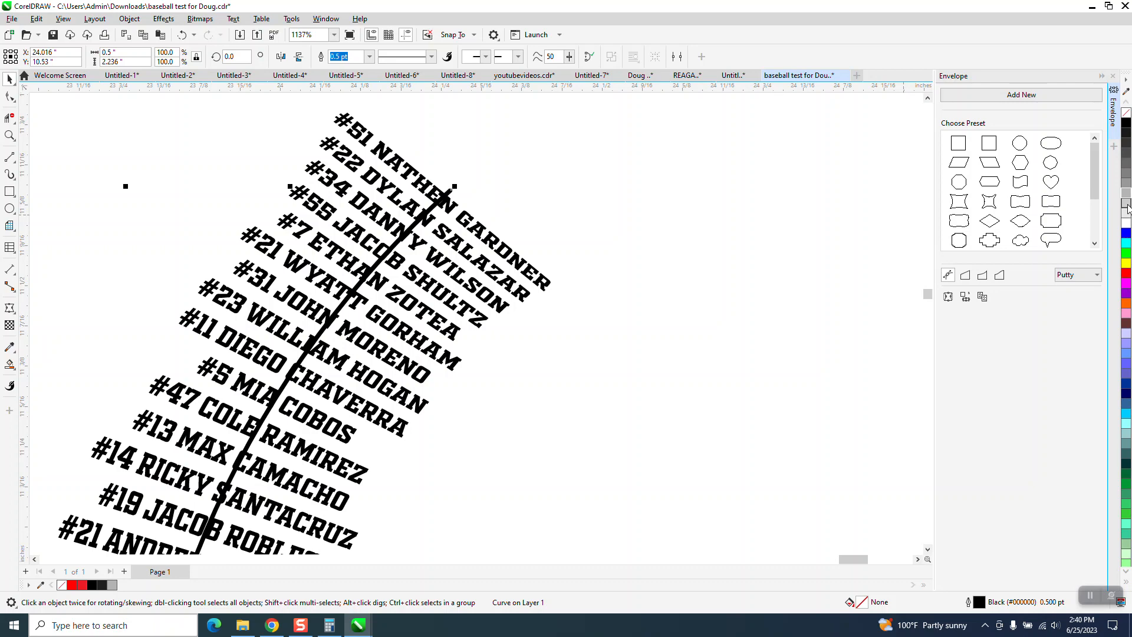
pyautogui.rightClick(1126, 203)
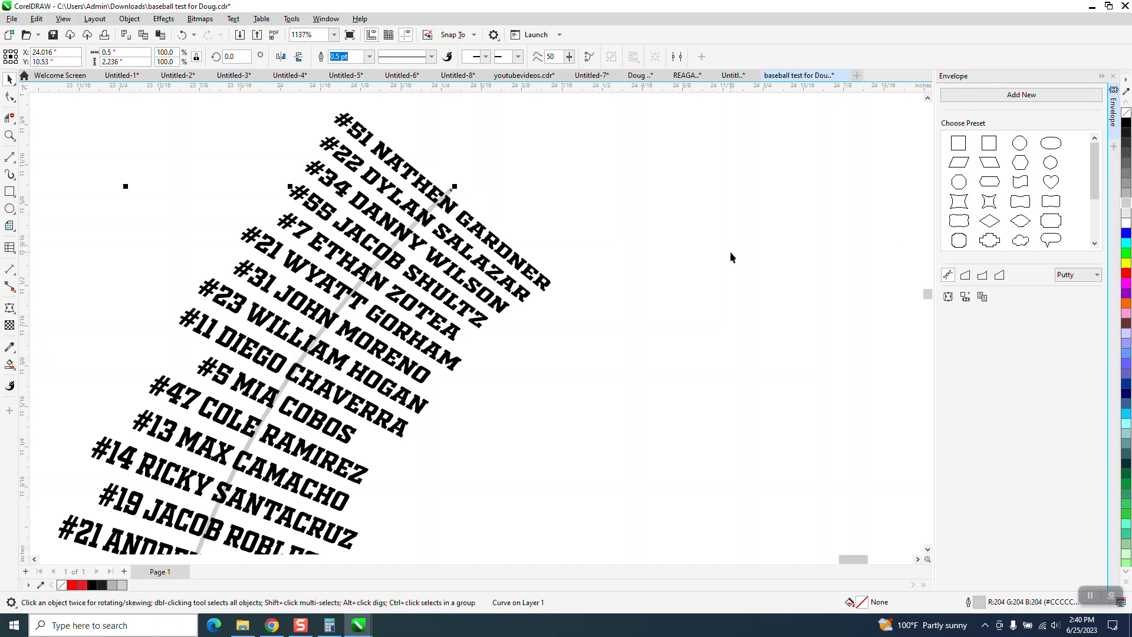
# - Examine the small name list beside the baseball circle up close, with all of its lines selected
pyautogui.scroll(-6, 687, 256)
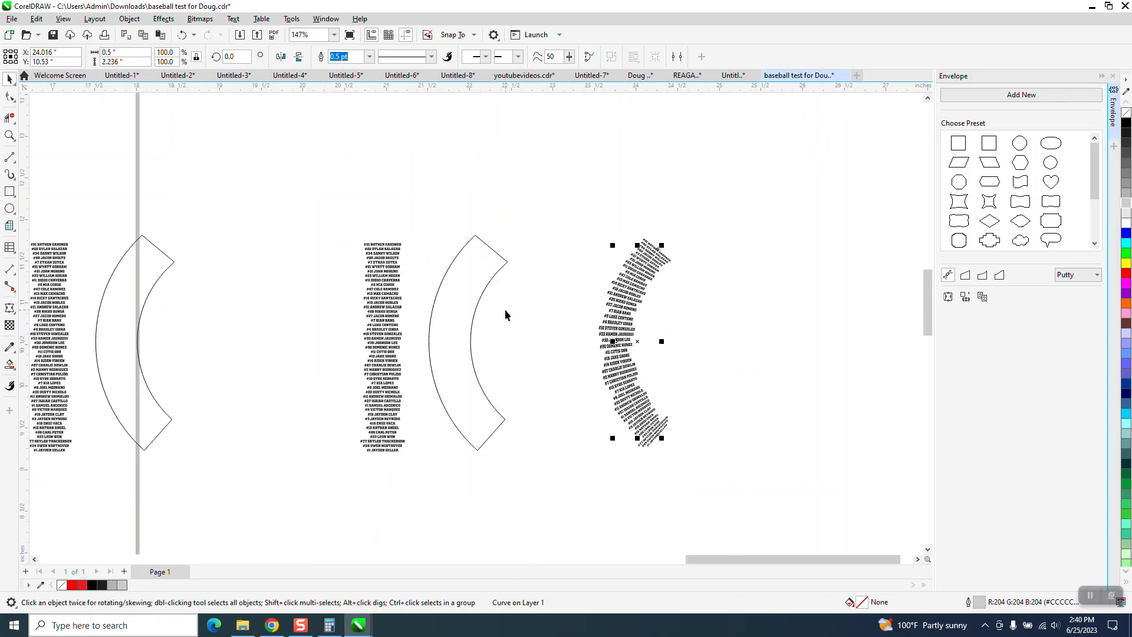
pyautogui.scroll(-3, 693, 355)
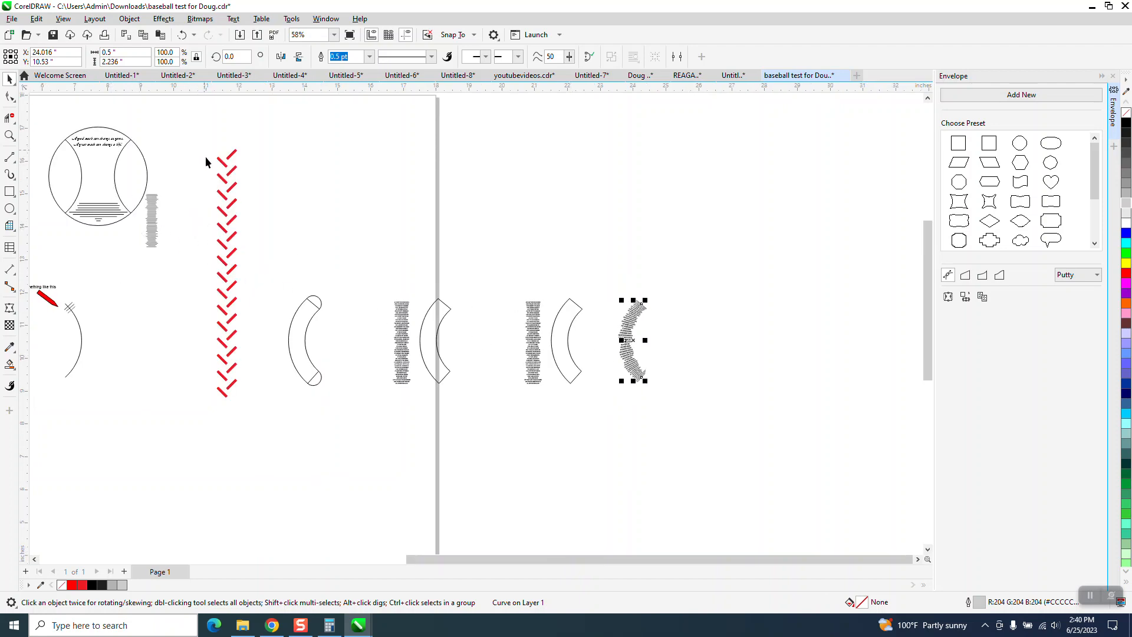
pyautogui.moveTo(206, 162); pyautogui.dragTo(284, 406)
pyautogui.scroll(-1, 369, 366)
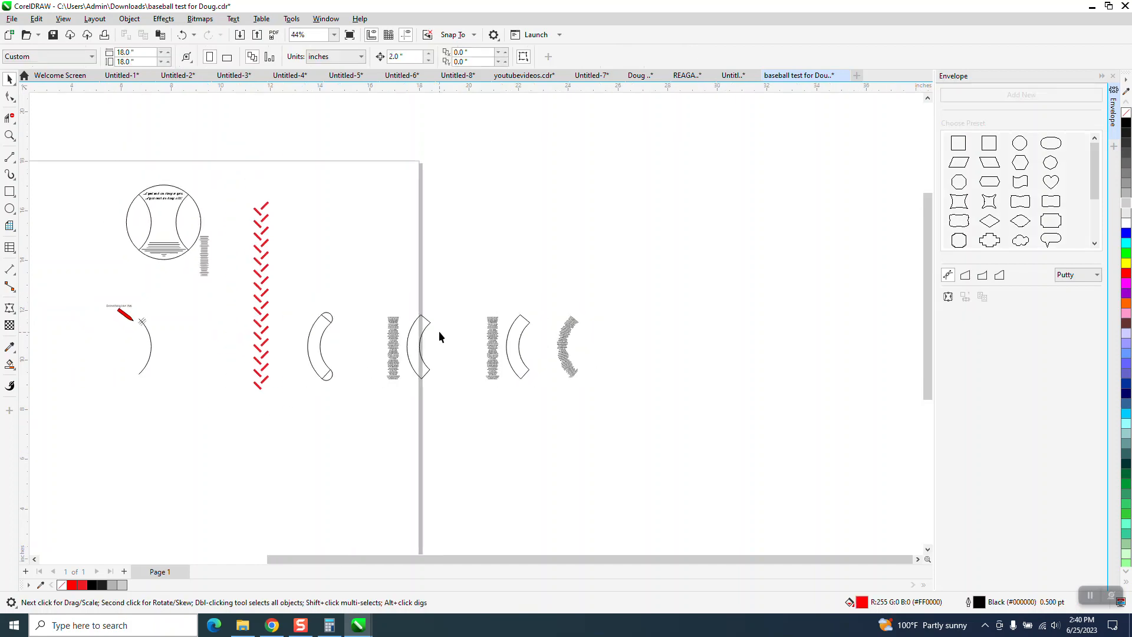
pyautogui.click(494, 323)
pyautogui.click(204, 257)
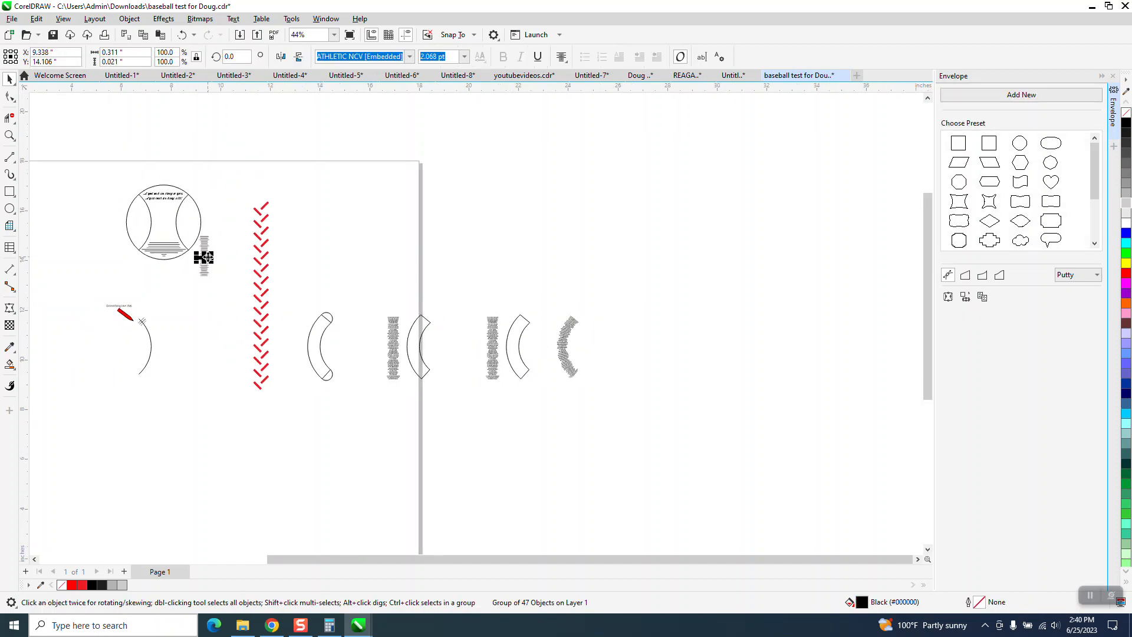
pyautogui.moveTo(217, 218); pyautogui.dragTo(195, 300)
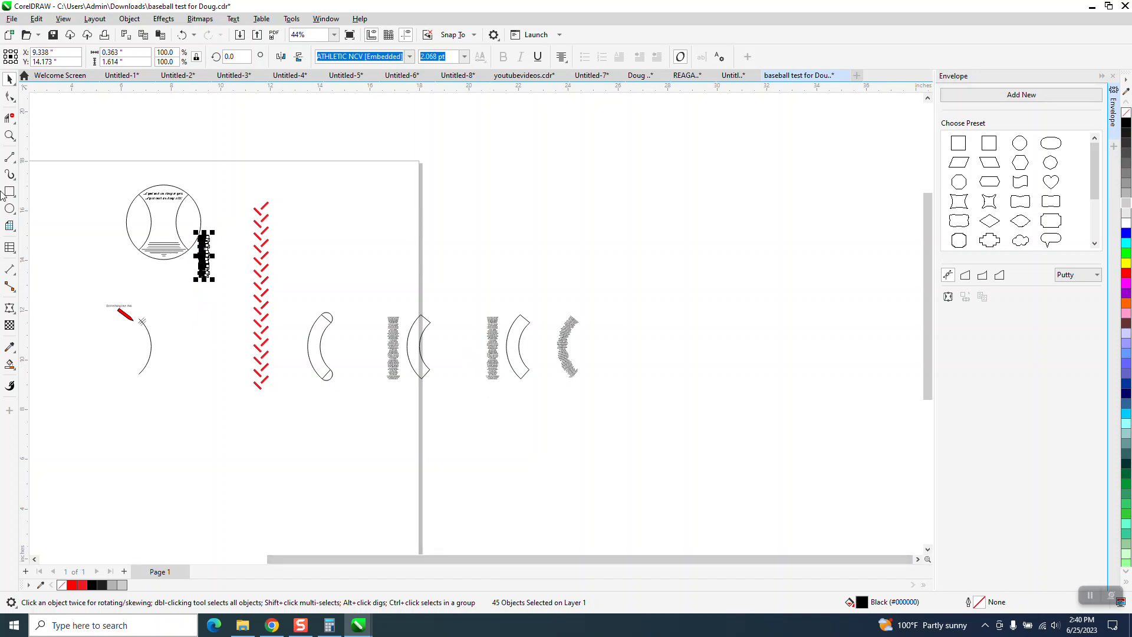
pyautogui.click(7, 137)
pyautogui.moveTo(224, 225); pyautogui.dragTo(174, 290)
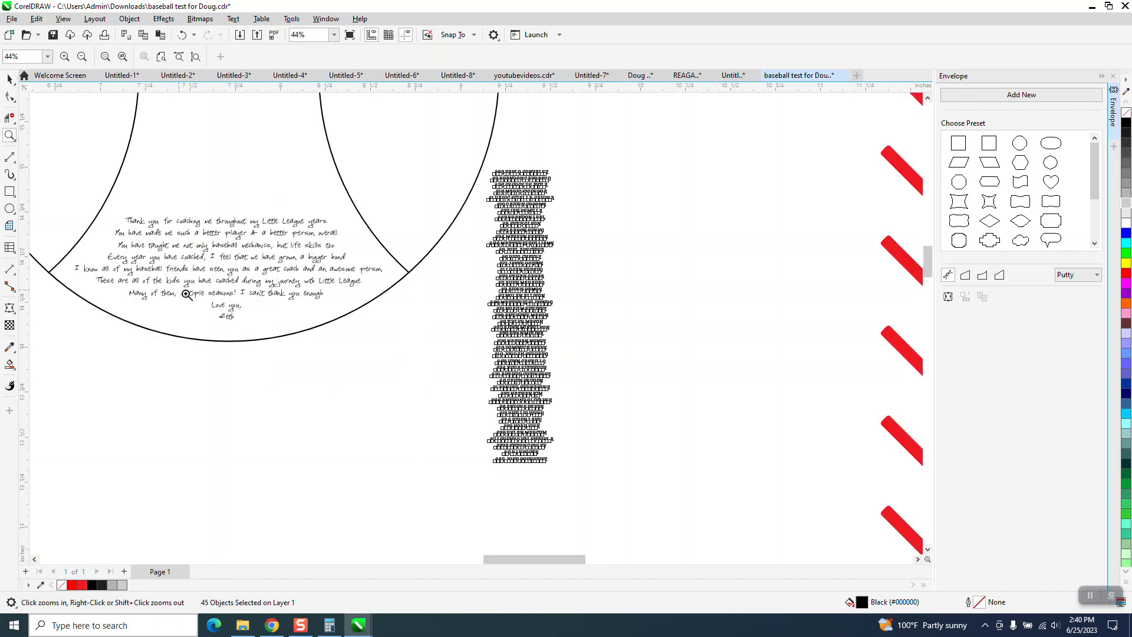
pyautogui.moveTo(485, 160); pyautogui.dragTo(608, 222)
pyautogui.scroll(-4, 476, 280)
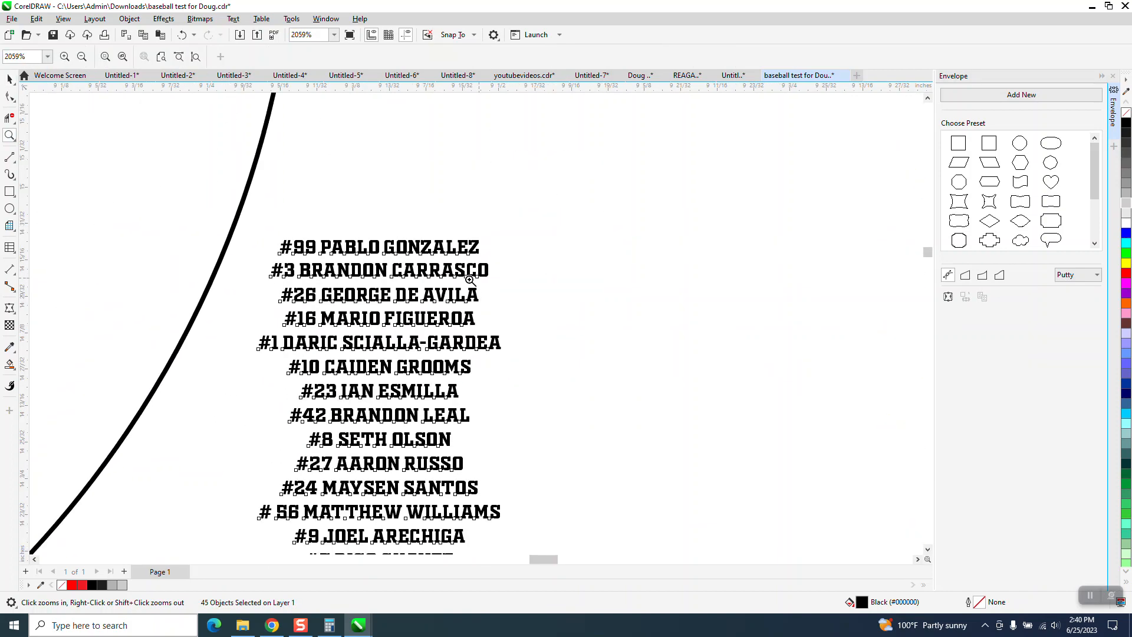
pyautogui.scroll(-2, 457, 285)
pyautogui.scroll(-5, 383, 339)
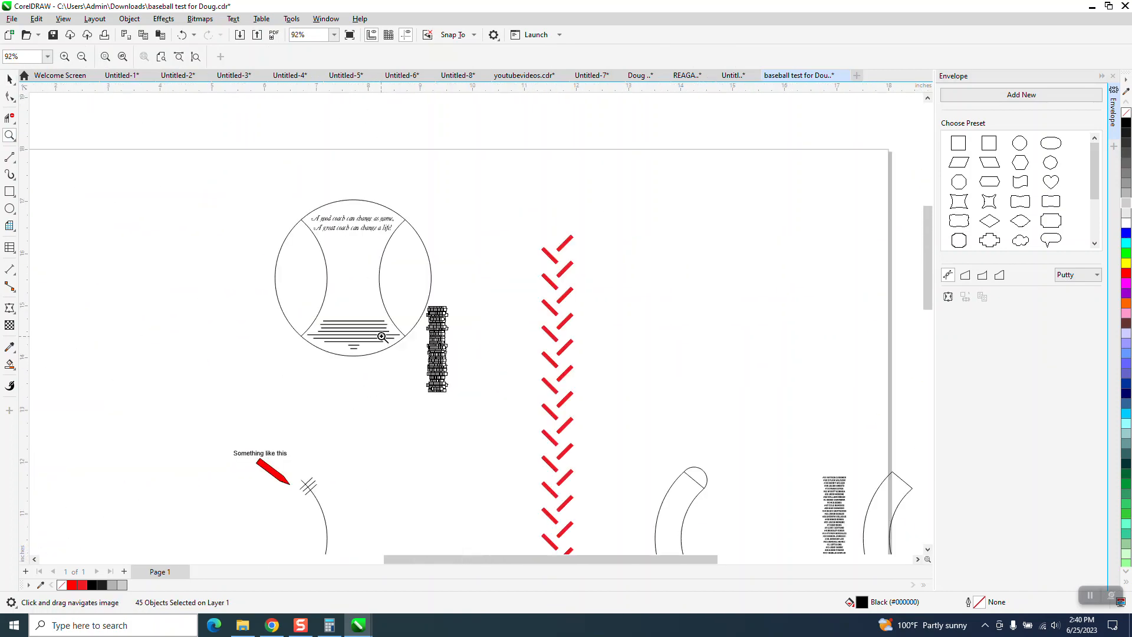
# - Compare the "Something like this" sample of names across an arc with the curved name list on the grey arc line
pyautogui.scroll(-1, 357, 386)
pyautogui.moveTo(309, 427); pyautogui.dragTo(355, 470)
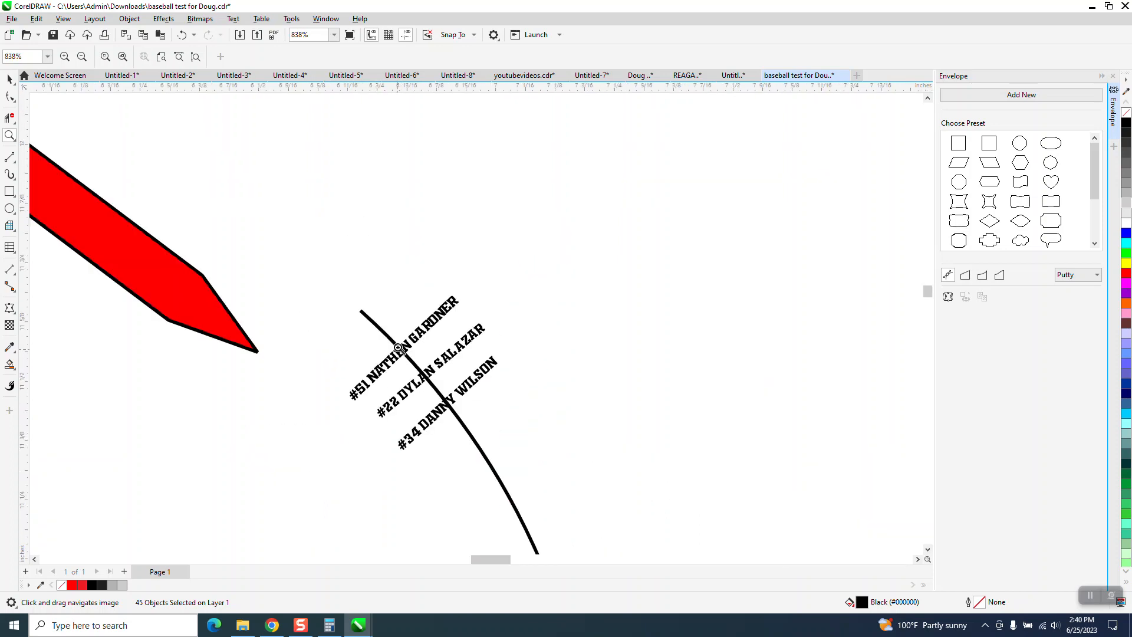
pyautogui.scroll(-4, 389, 340)
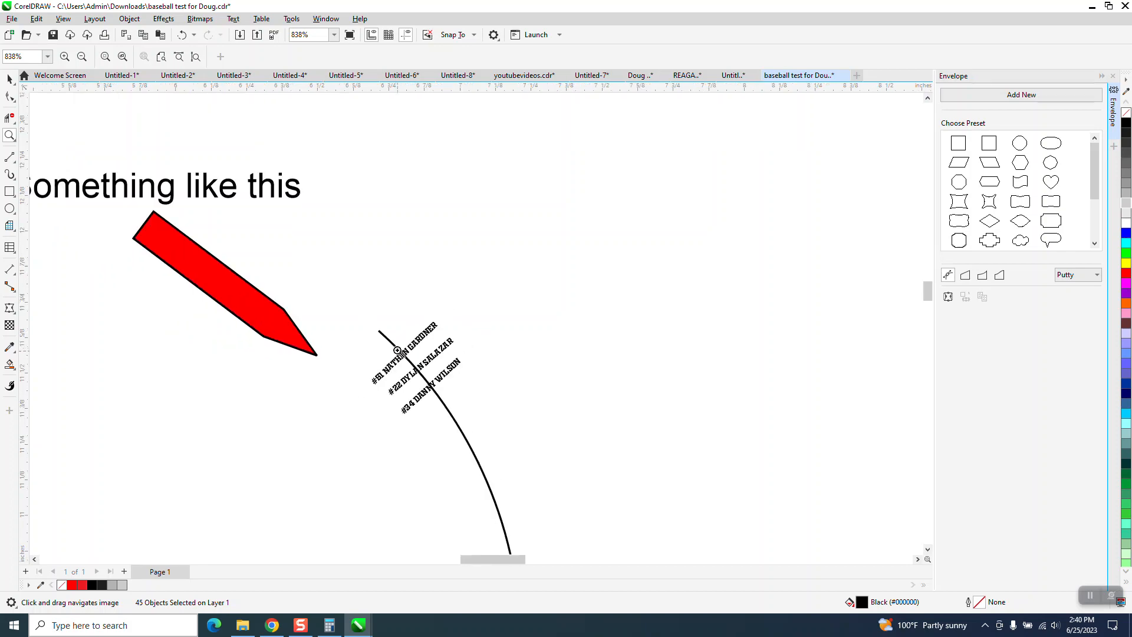
pyautogui.scroll(-6, 395, 346)
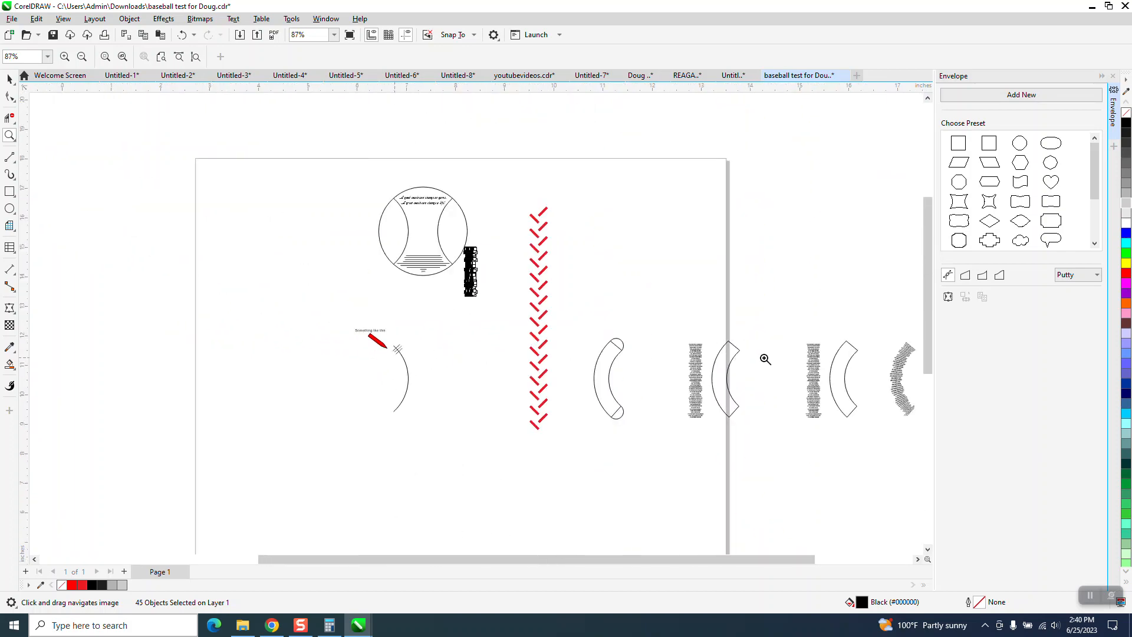
pyautogui.moveTo(681, 329); pyautogui.dragTo(758, 406)
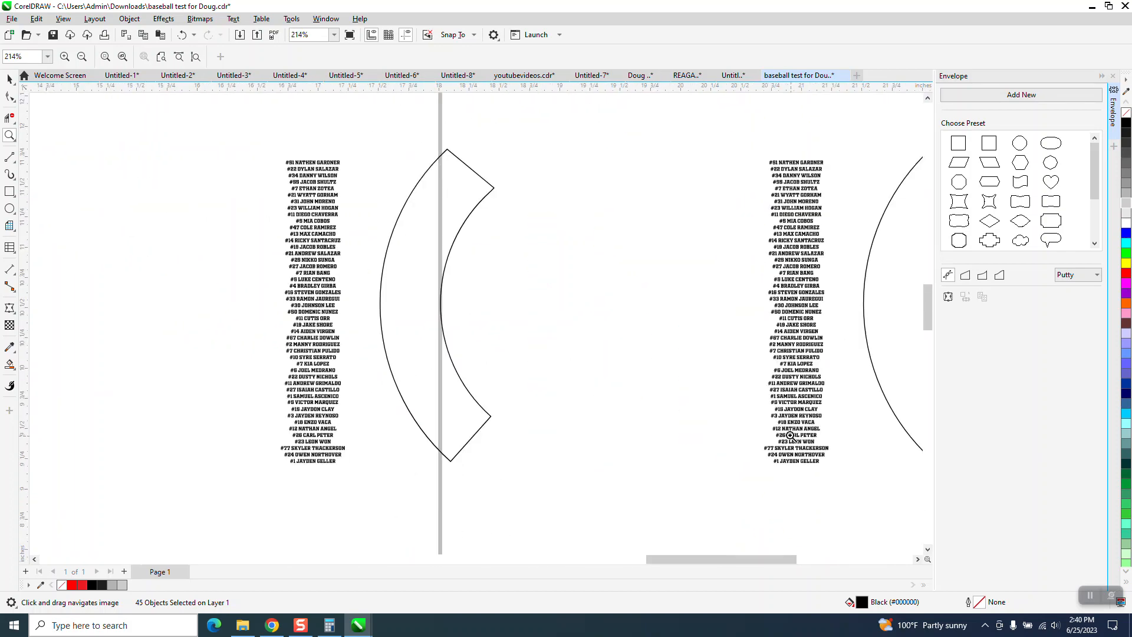
pyautogui.scroll(-4, 742, 269)
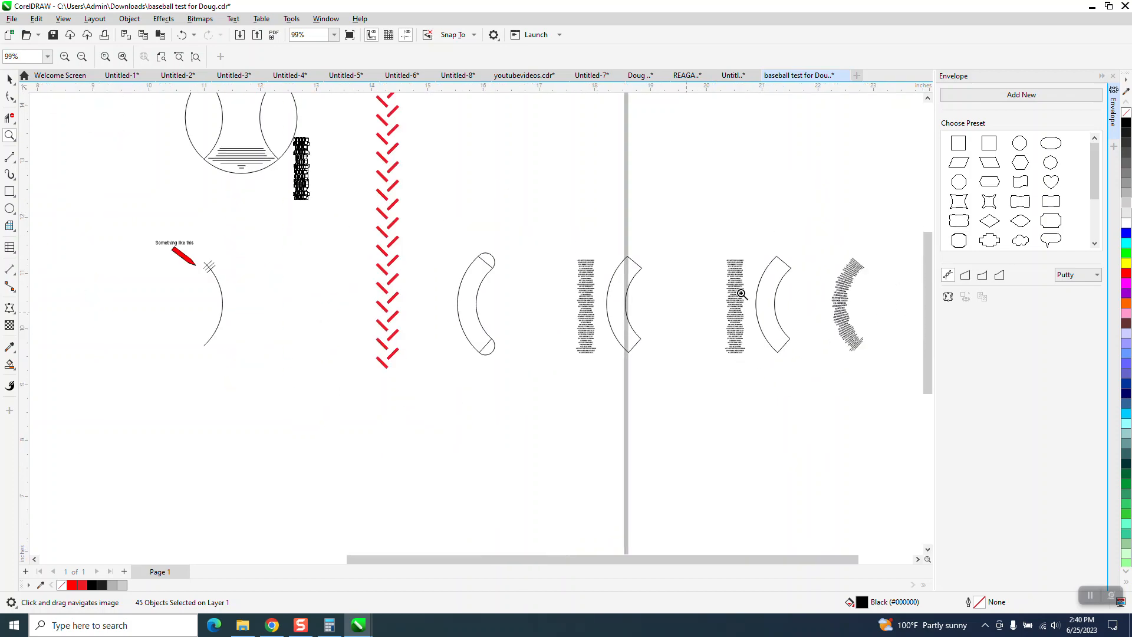
pyautogui.moveTo(785, 255); pyautogui.dragTo(892, 357)
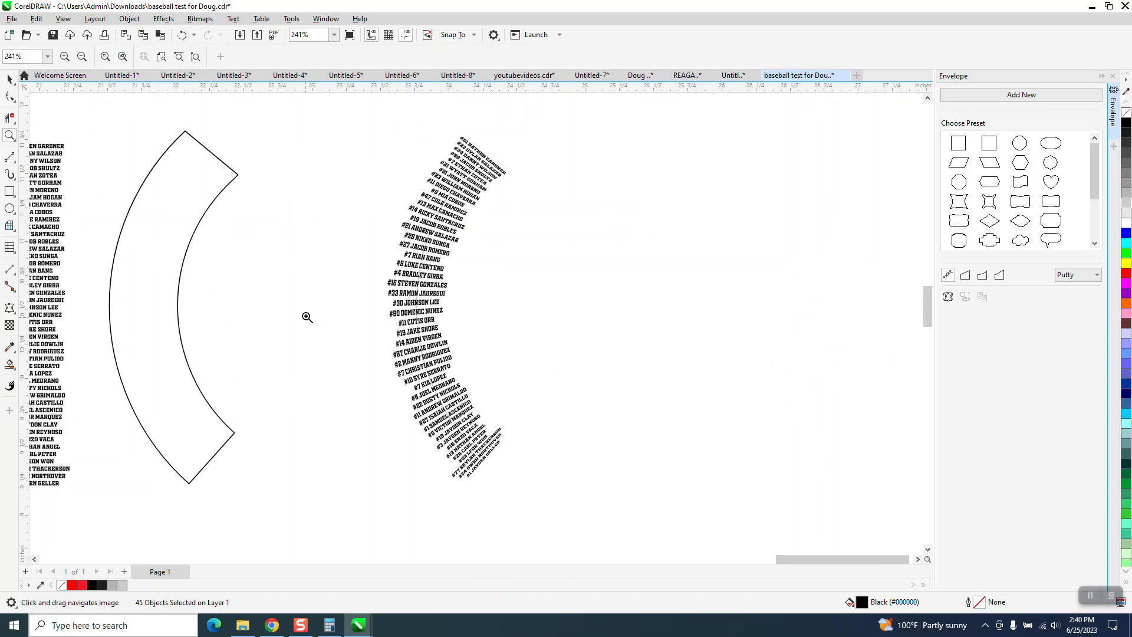
pyautogui.moveTo(349, 258); pyautogui.dragTo(516, 360)
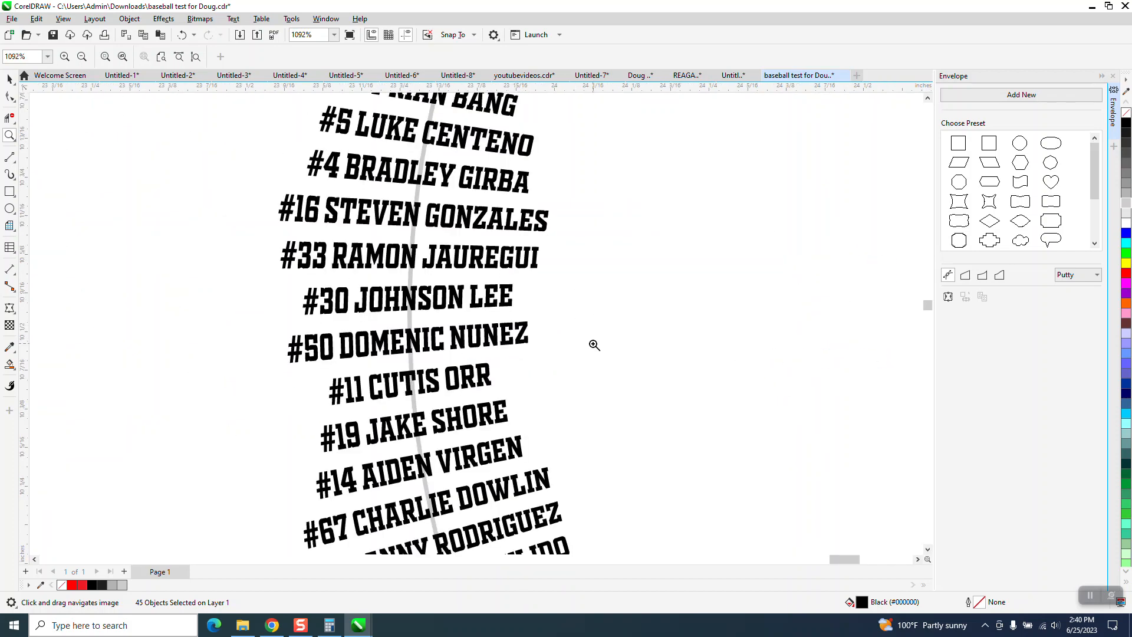